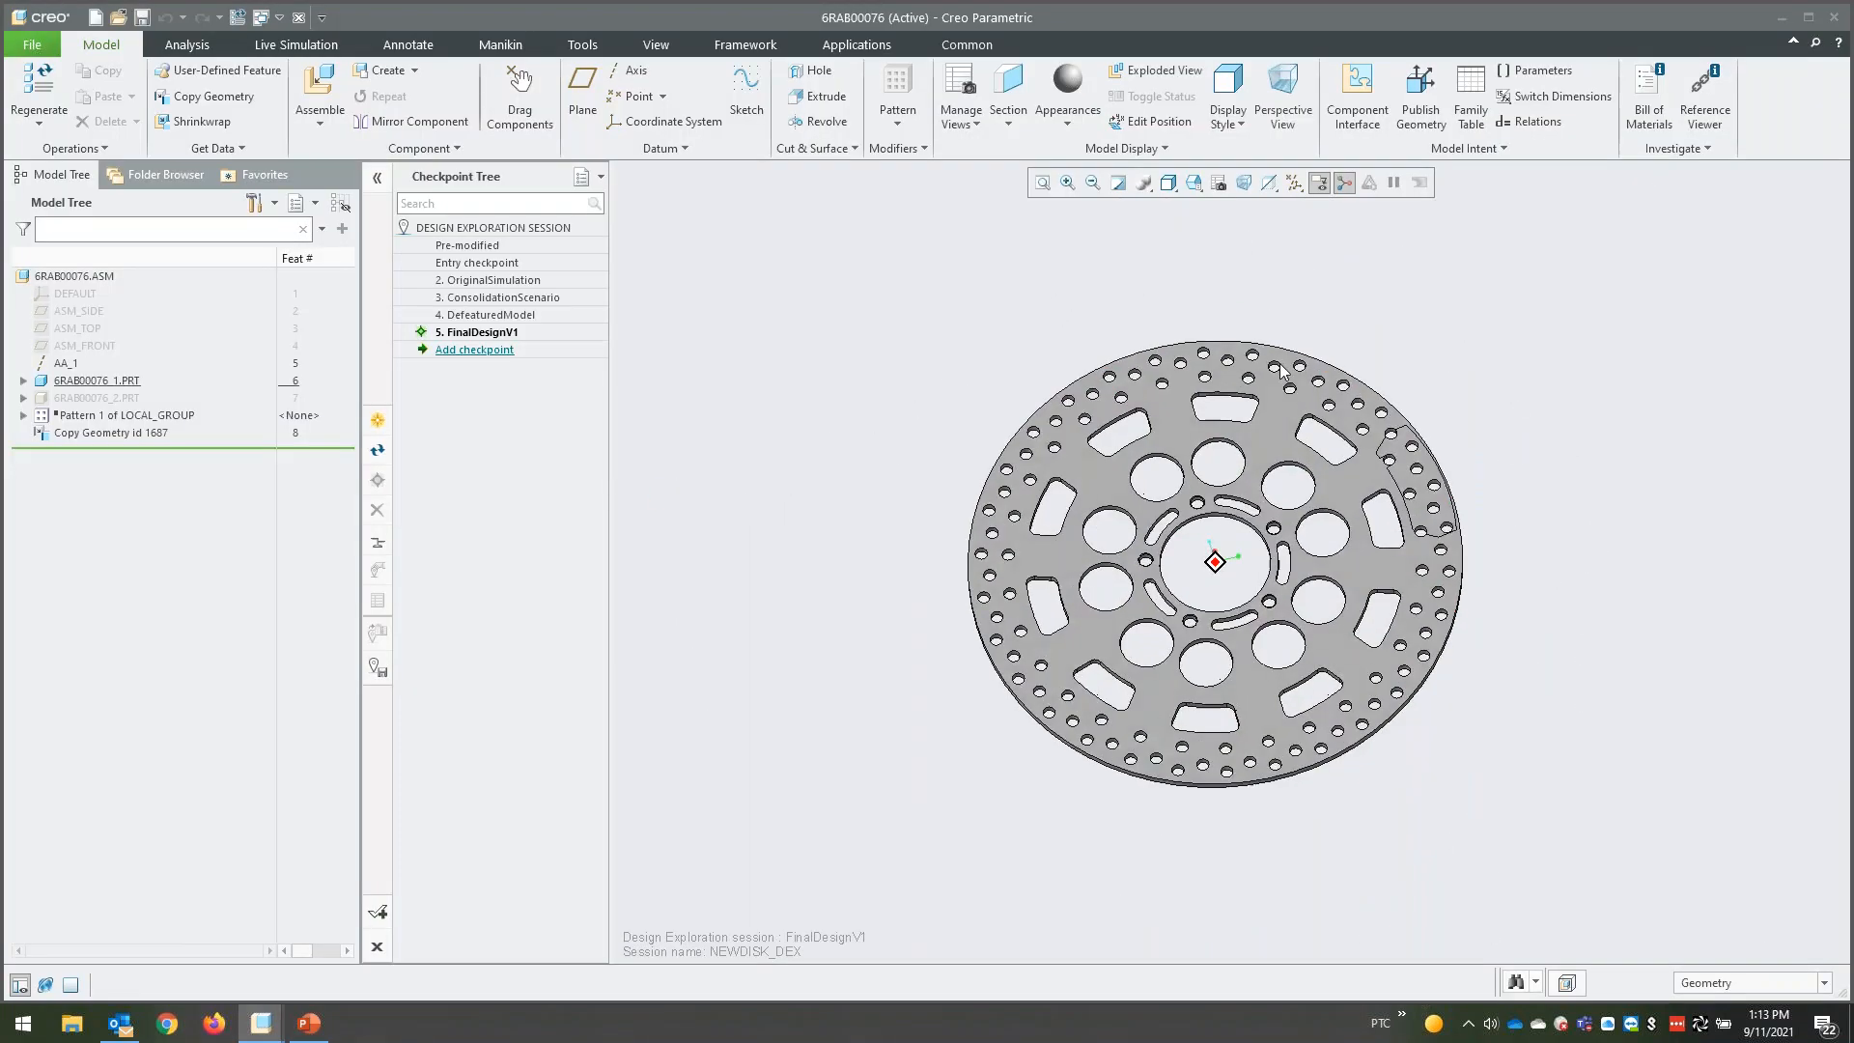
- Restore the brake disc assembly to the OriginalSimulation checkpoint
{"action": "left_click", "coordinate": [517, 282]}
{"action": "right_click", "coordinate": [516, 282]}
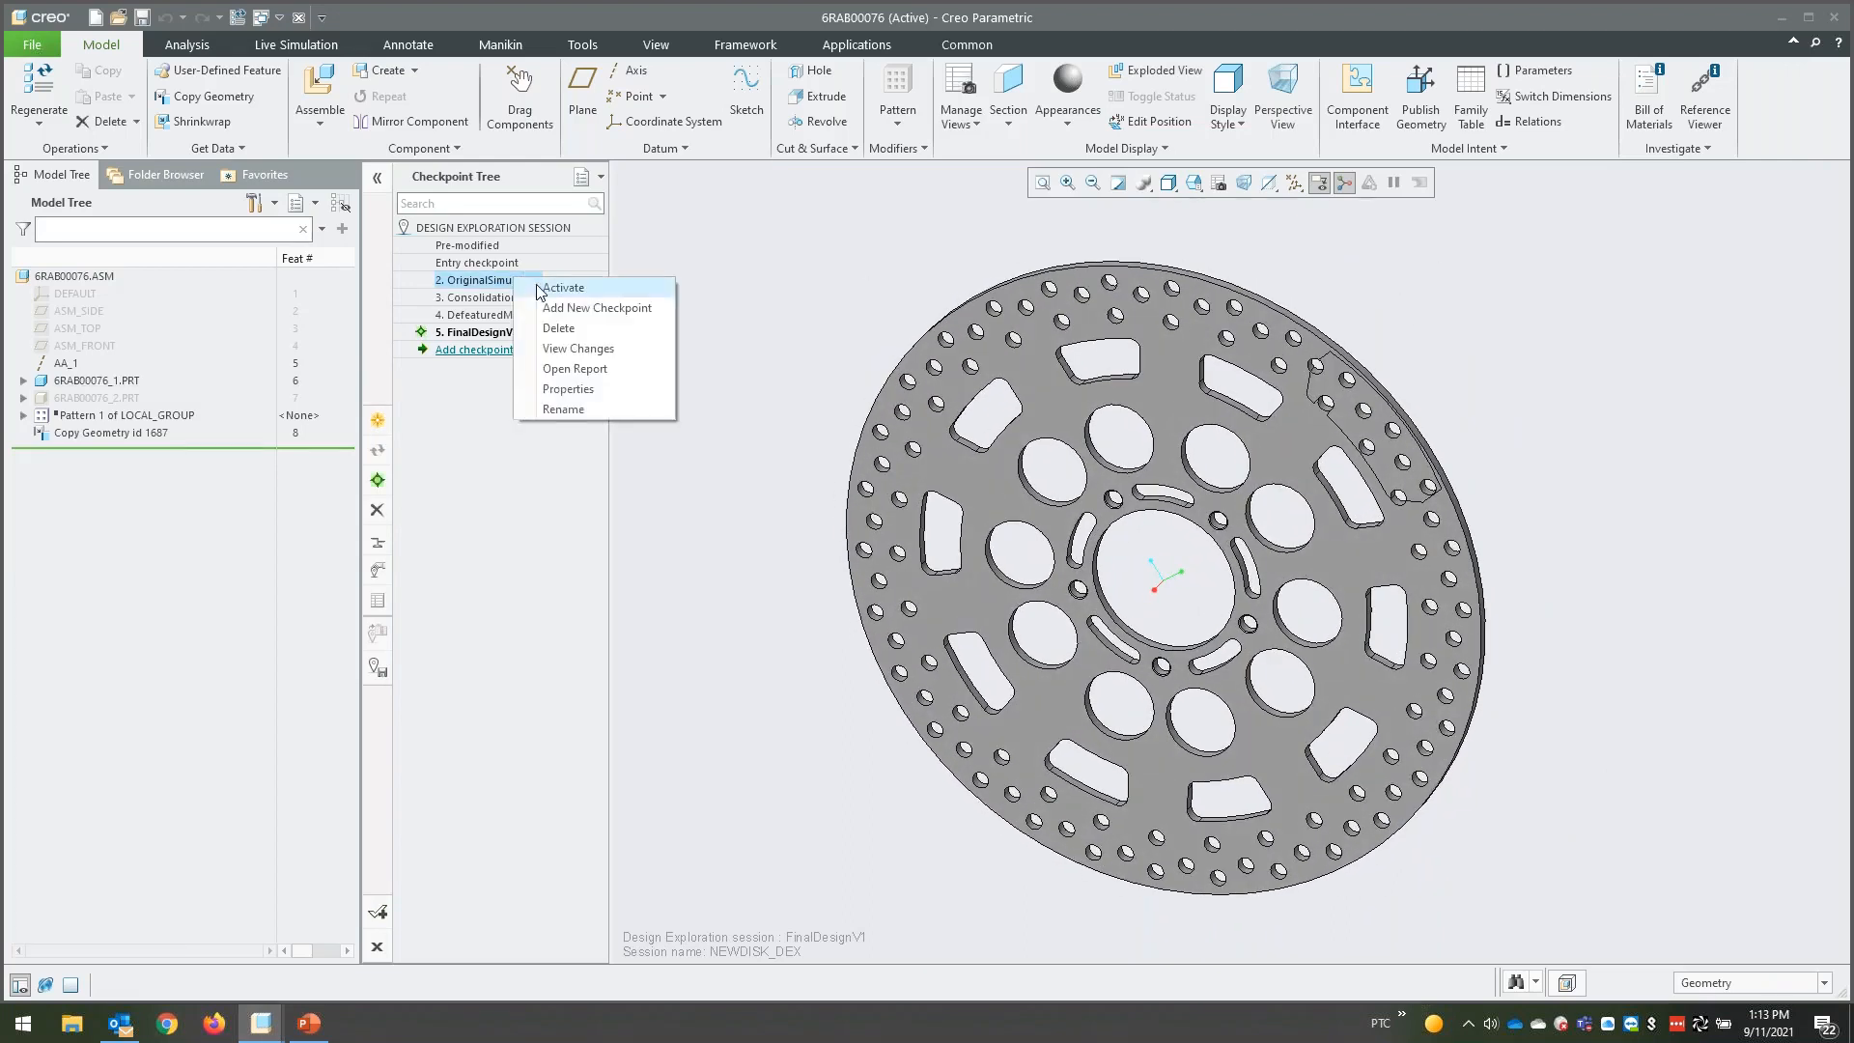
{"action": "left_click", "coordinate": [542, 288]}
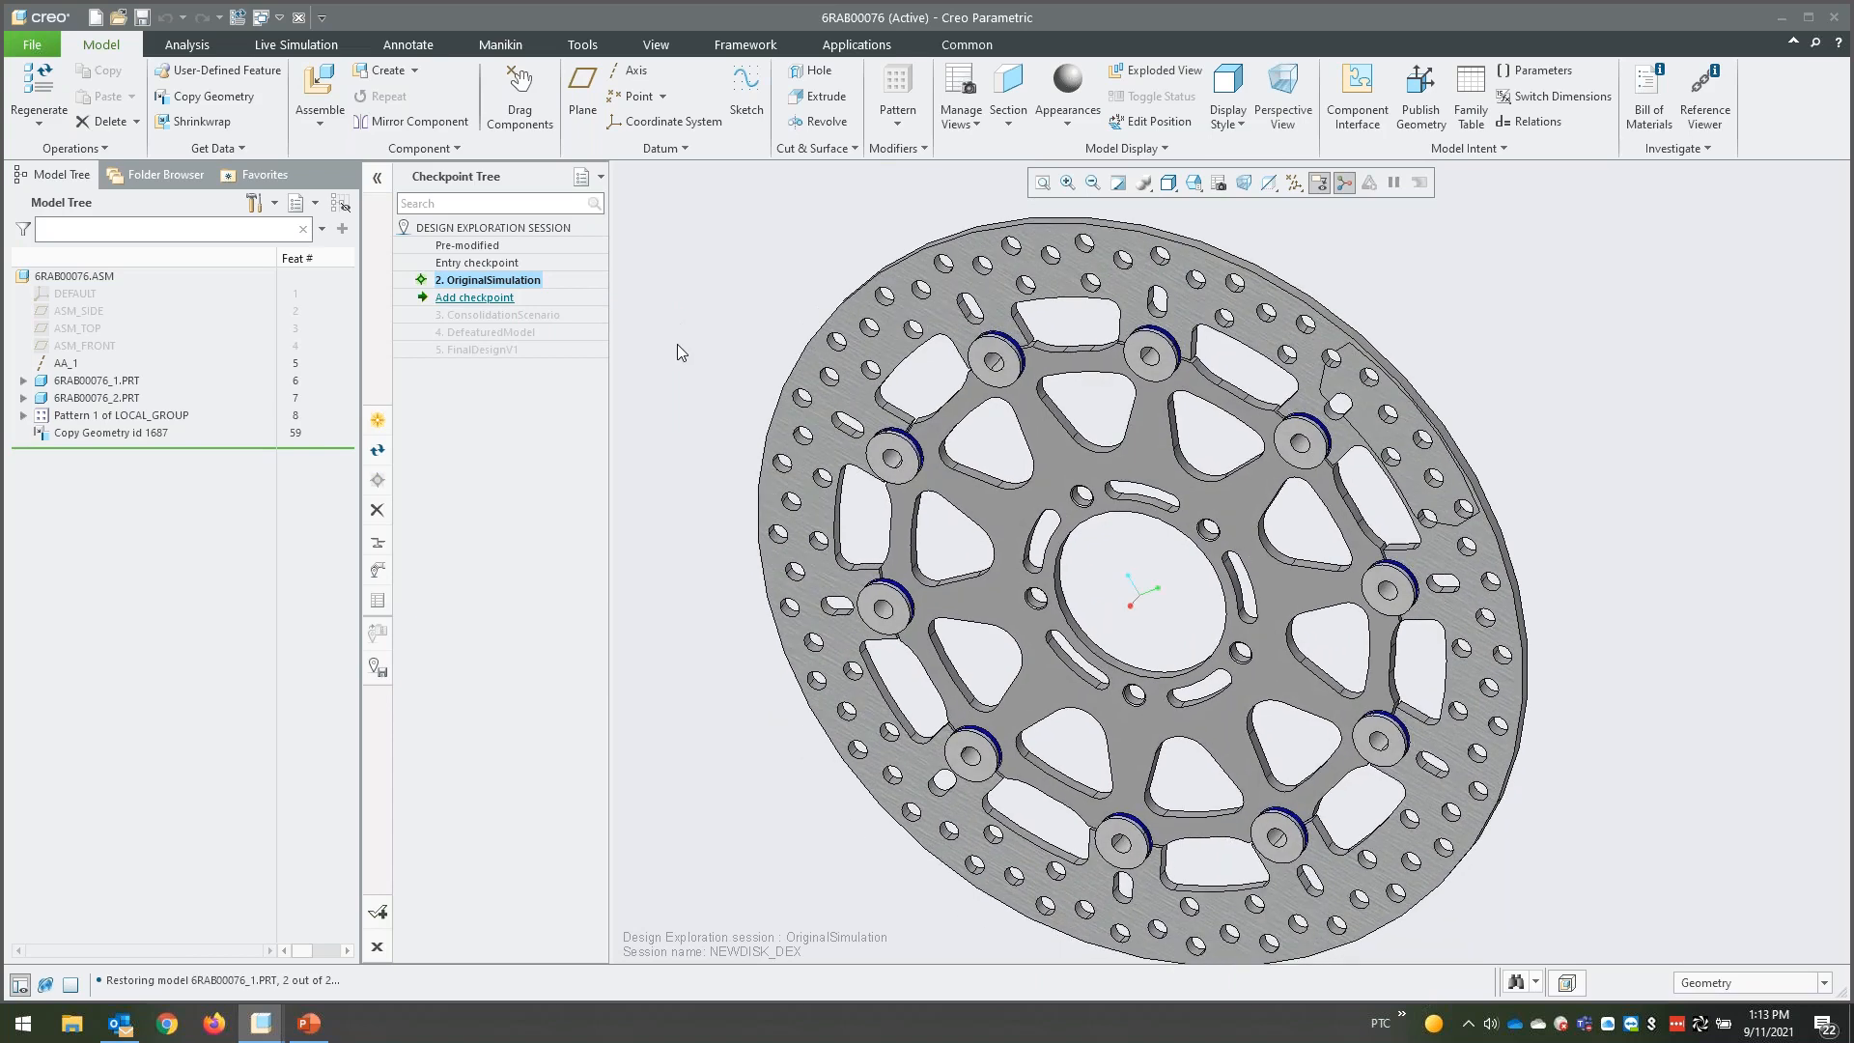
- Examine the fixed constraint and the moment load of the Structure1 study in the live simulation environment
{"action": "left_click", "coordinate": [311, 49]}
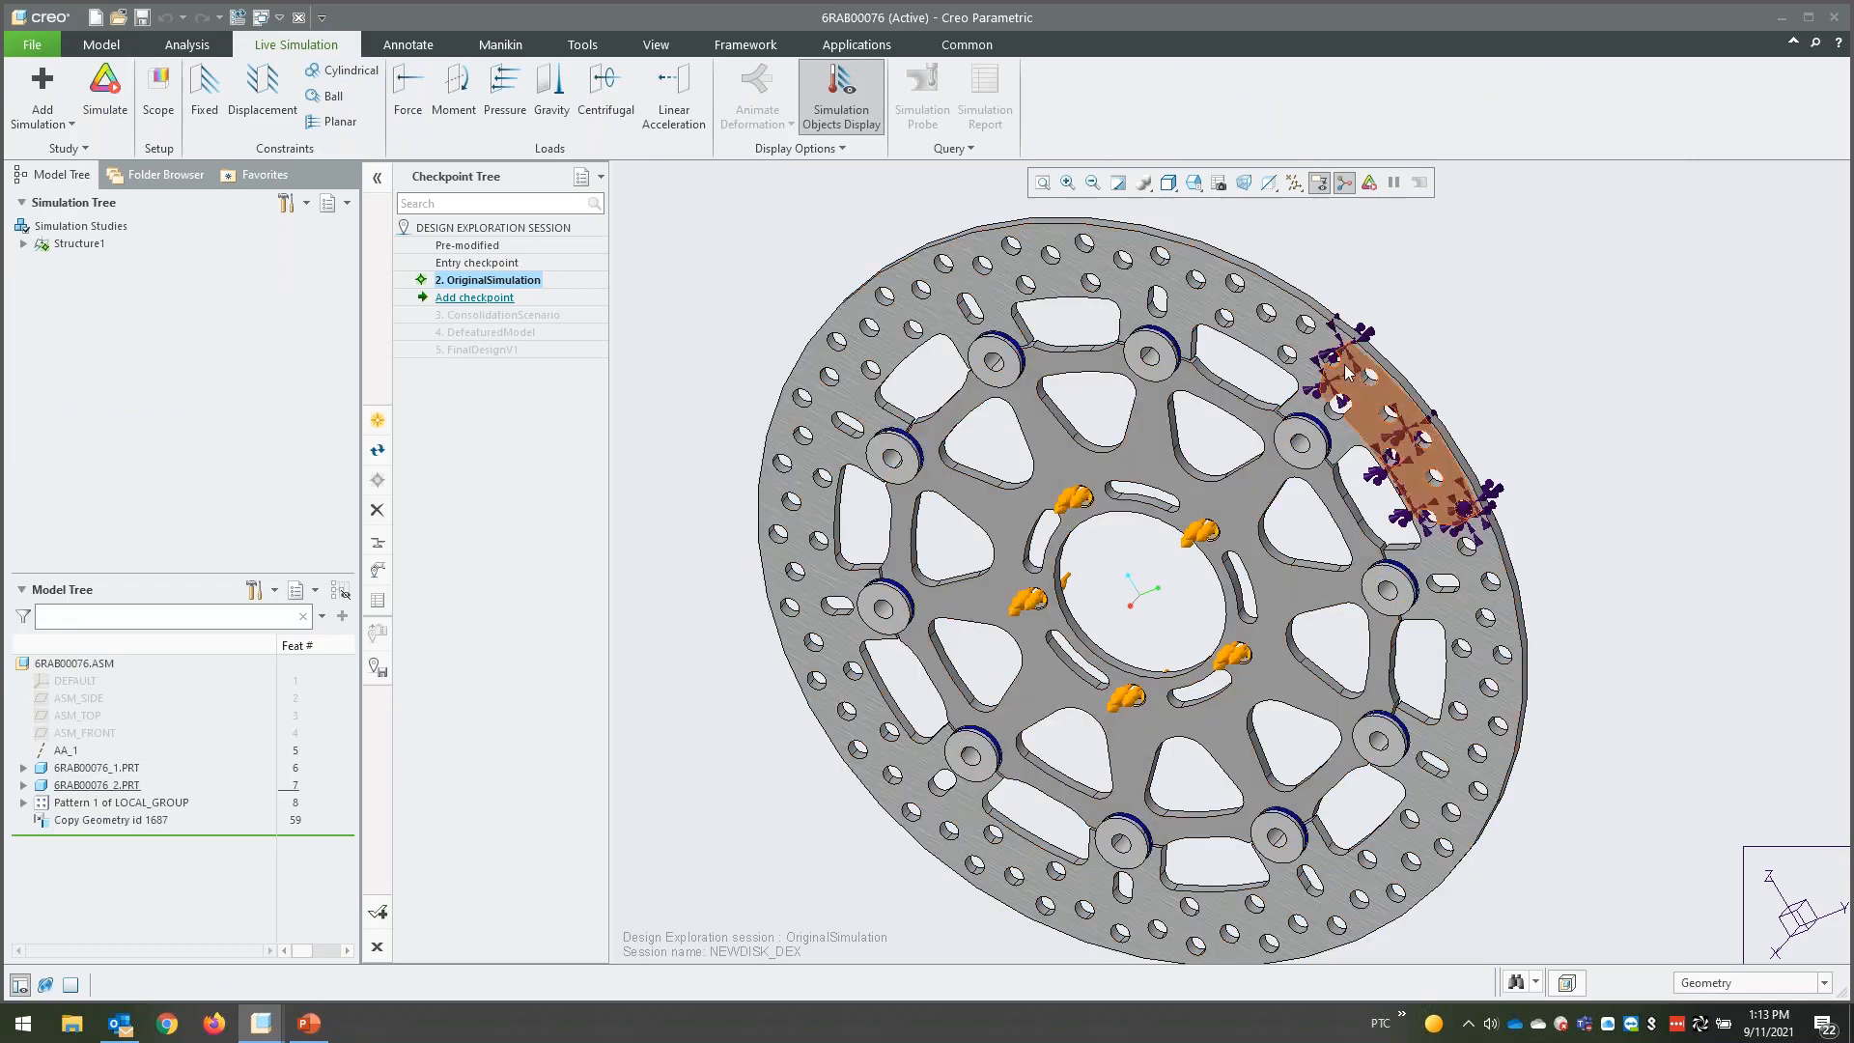
{"action": "left_click", "coordinate": [23, 244]}
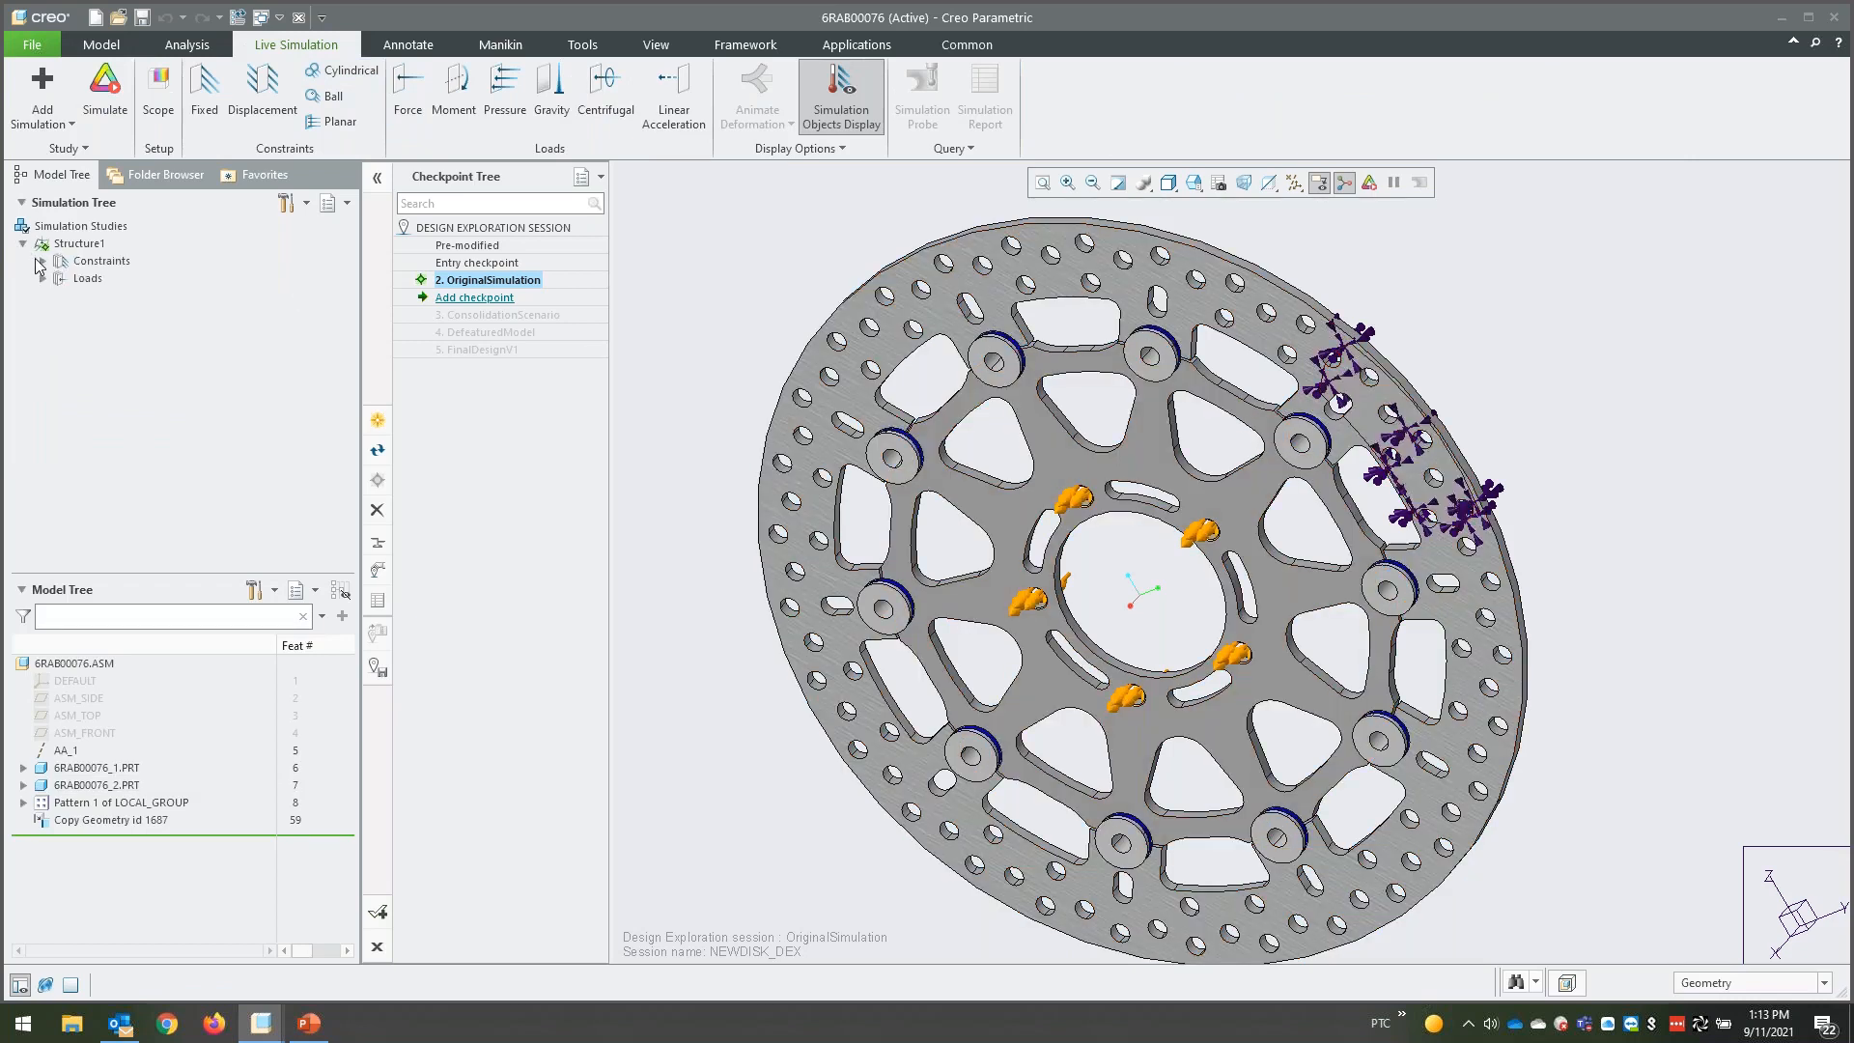
{"action": "left_click", "coordinate": [42, 261]}
{"action": "left_click", "coordinate": [42, 295]}
{"action": "left_click", "coordinate": [108, 278]}
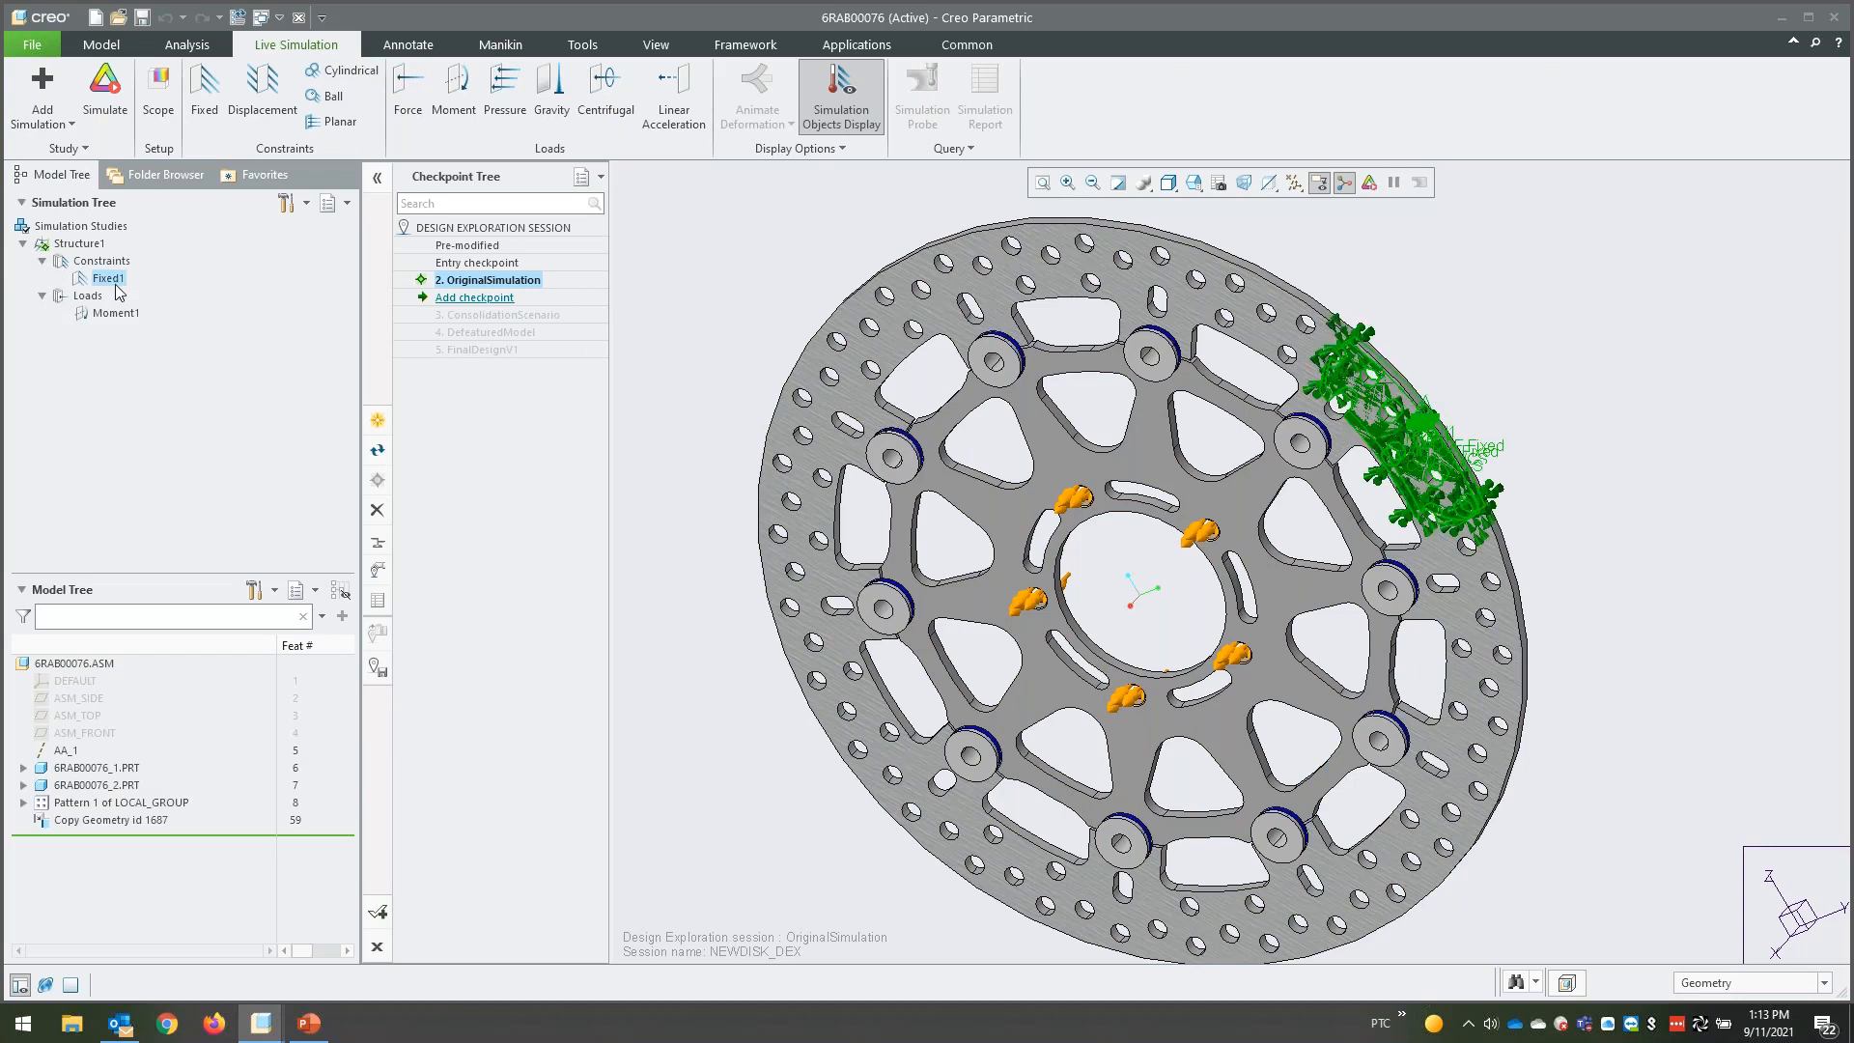
{"action": "left_click", "coordinate": [112, 311]}
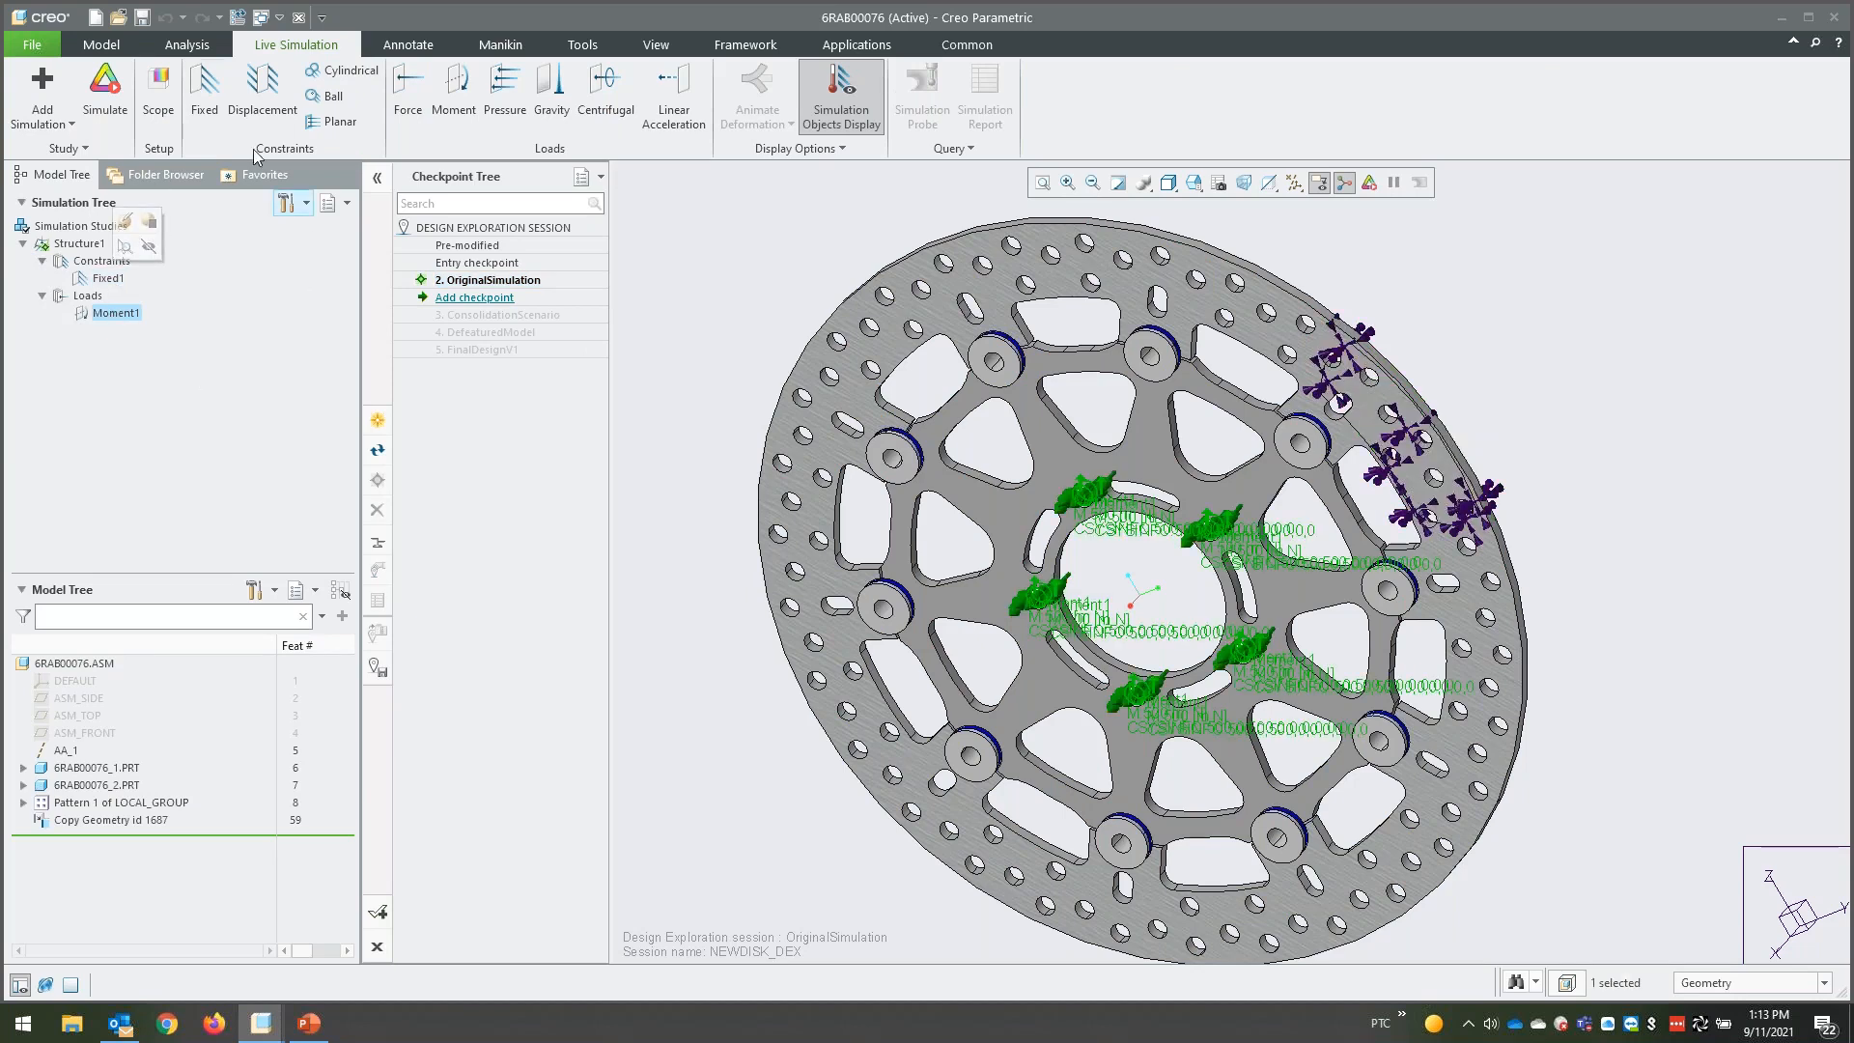
- Run the live simulation of the brake disc and show the Von Mises stress in MPa
{"action": "left_click", "coordinate": [104, 88]}
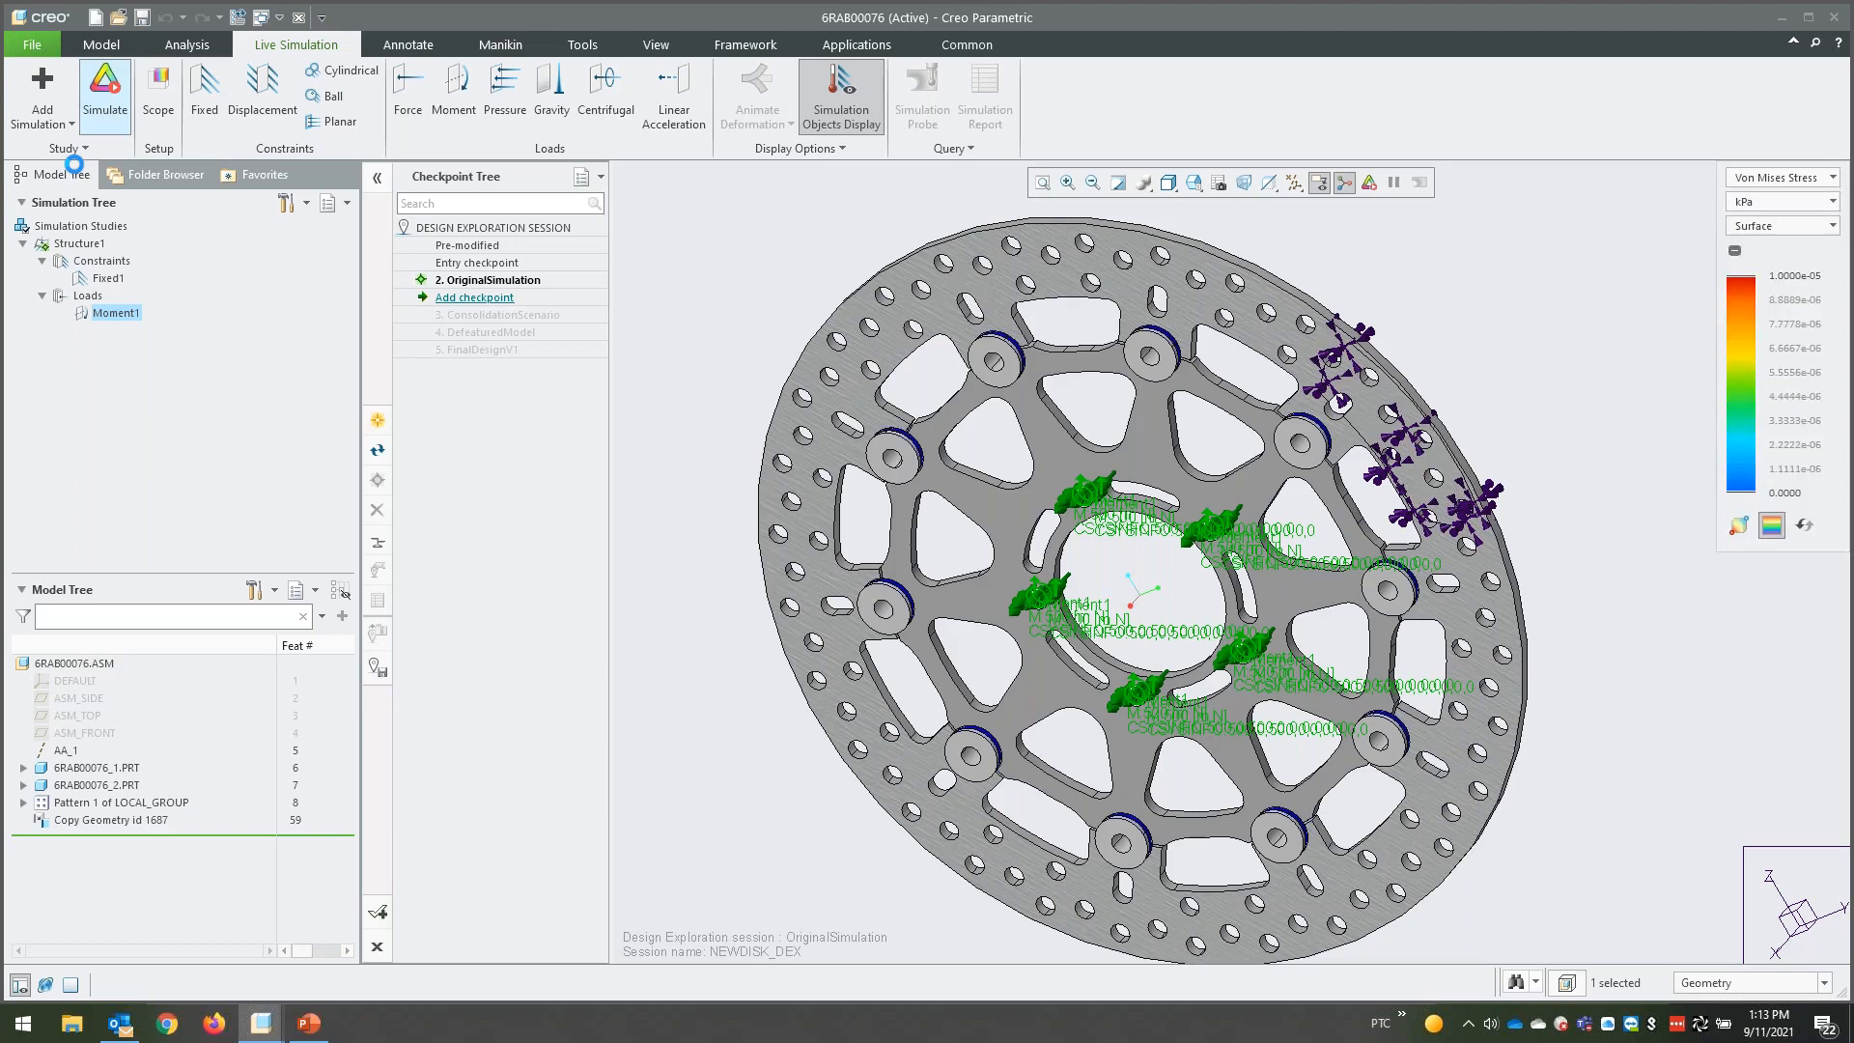
{"action": "left_click", "coordinate": [1828, 202]}
{"action": "left_click", "coordinate": [1766, 303]}
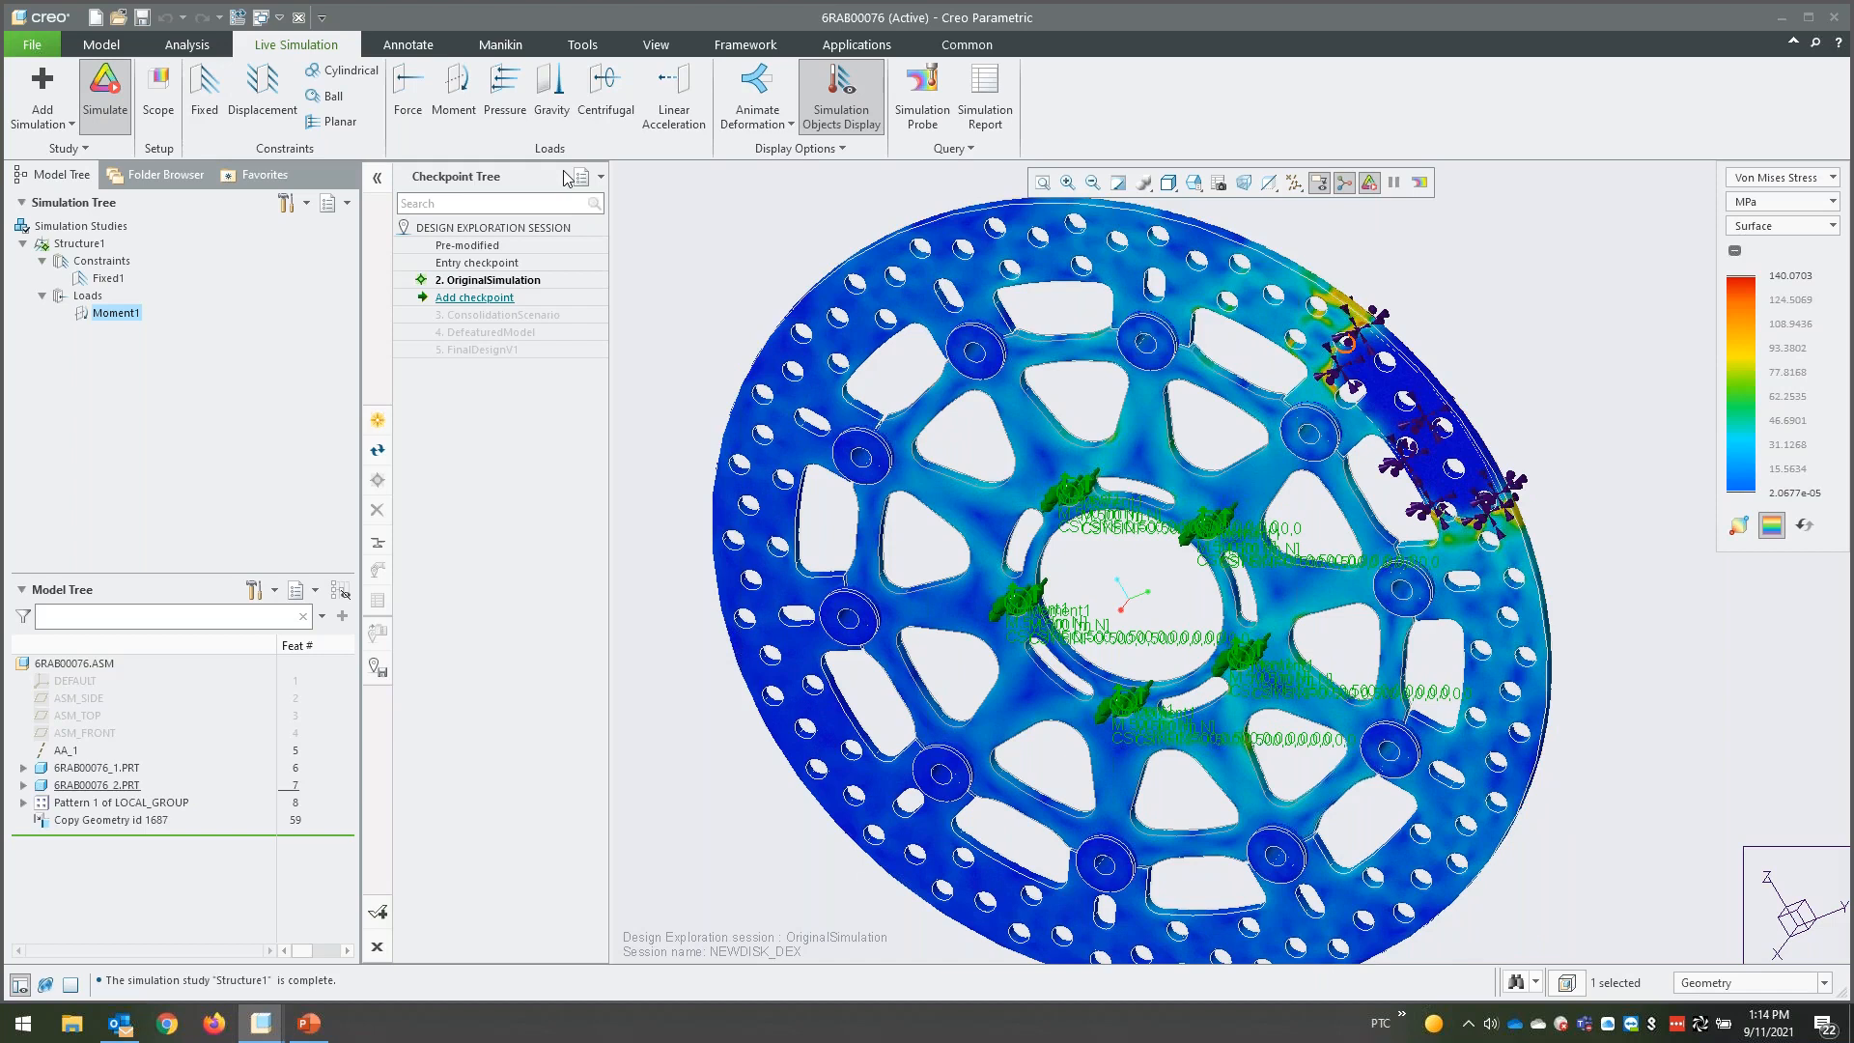
- Activate the DefeaturedModel checkpoint and FinalDesignV1 in turn to compare the stress distribution of the two disc designs
{"action": "right_click", "coordinate": [504, 334]}
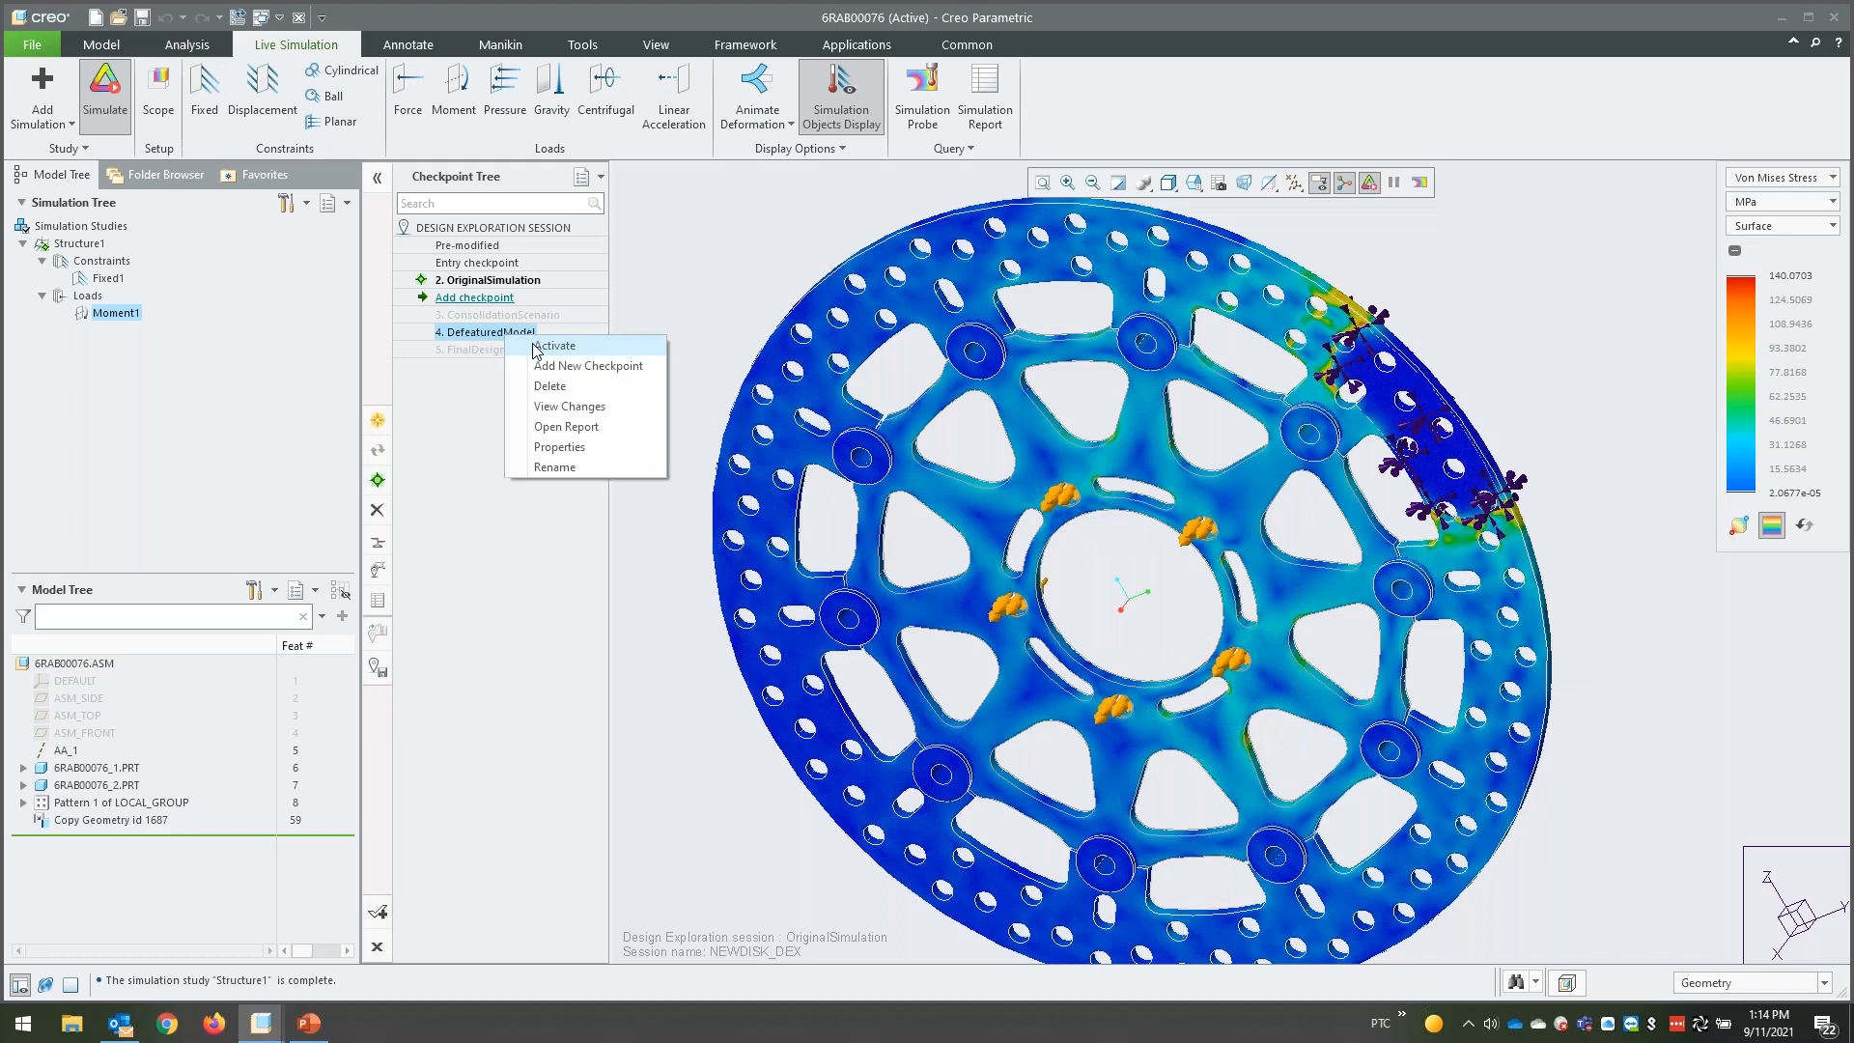
{"action": "left_click", "coordinate": [537, 347]}
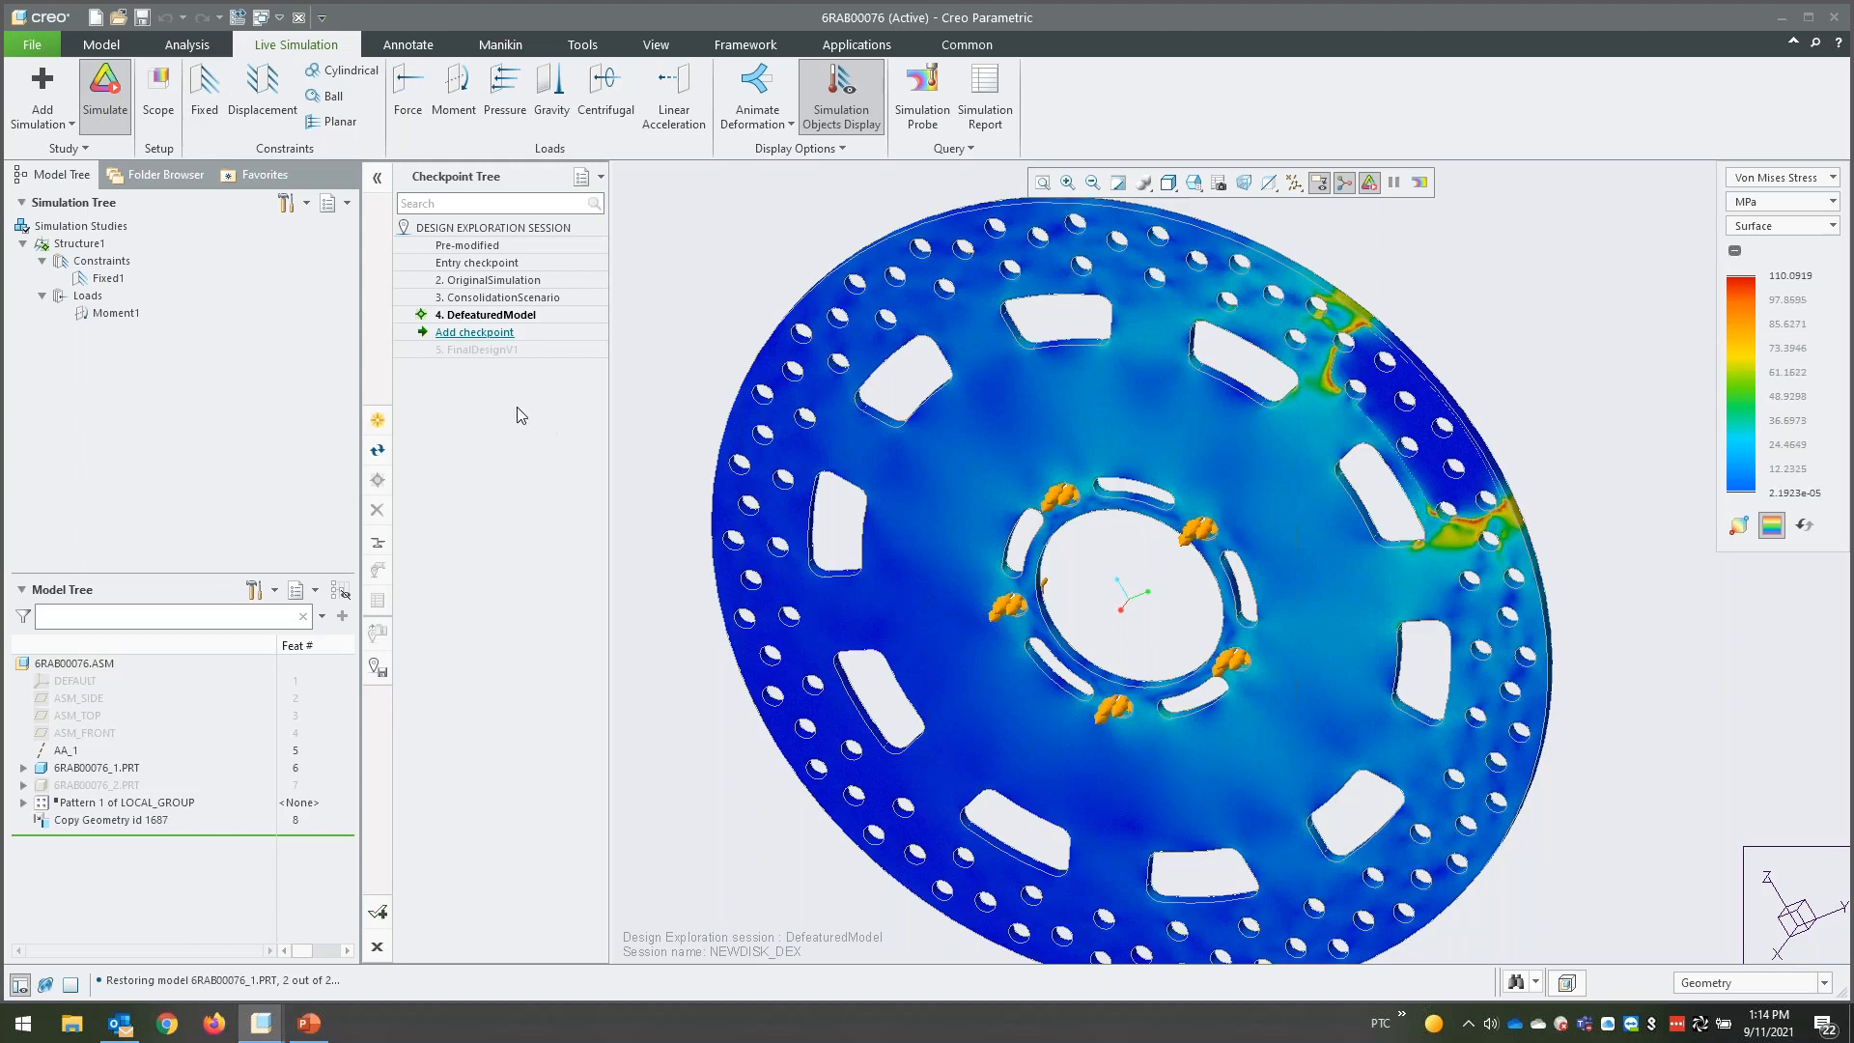
{"action": "right_click", "coordinate": [477, 351]}
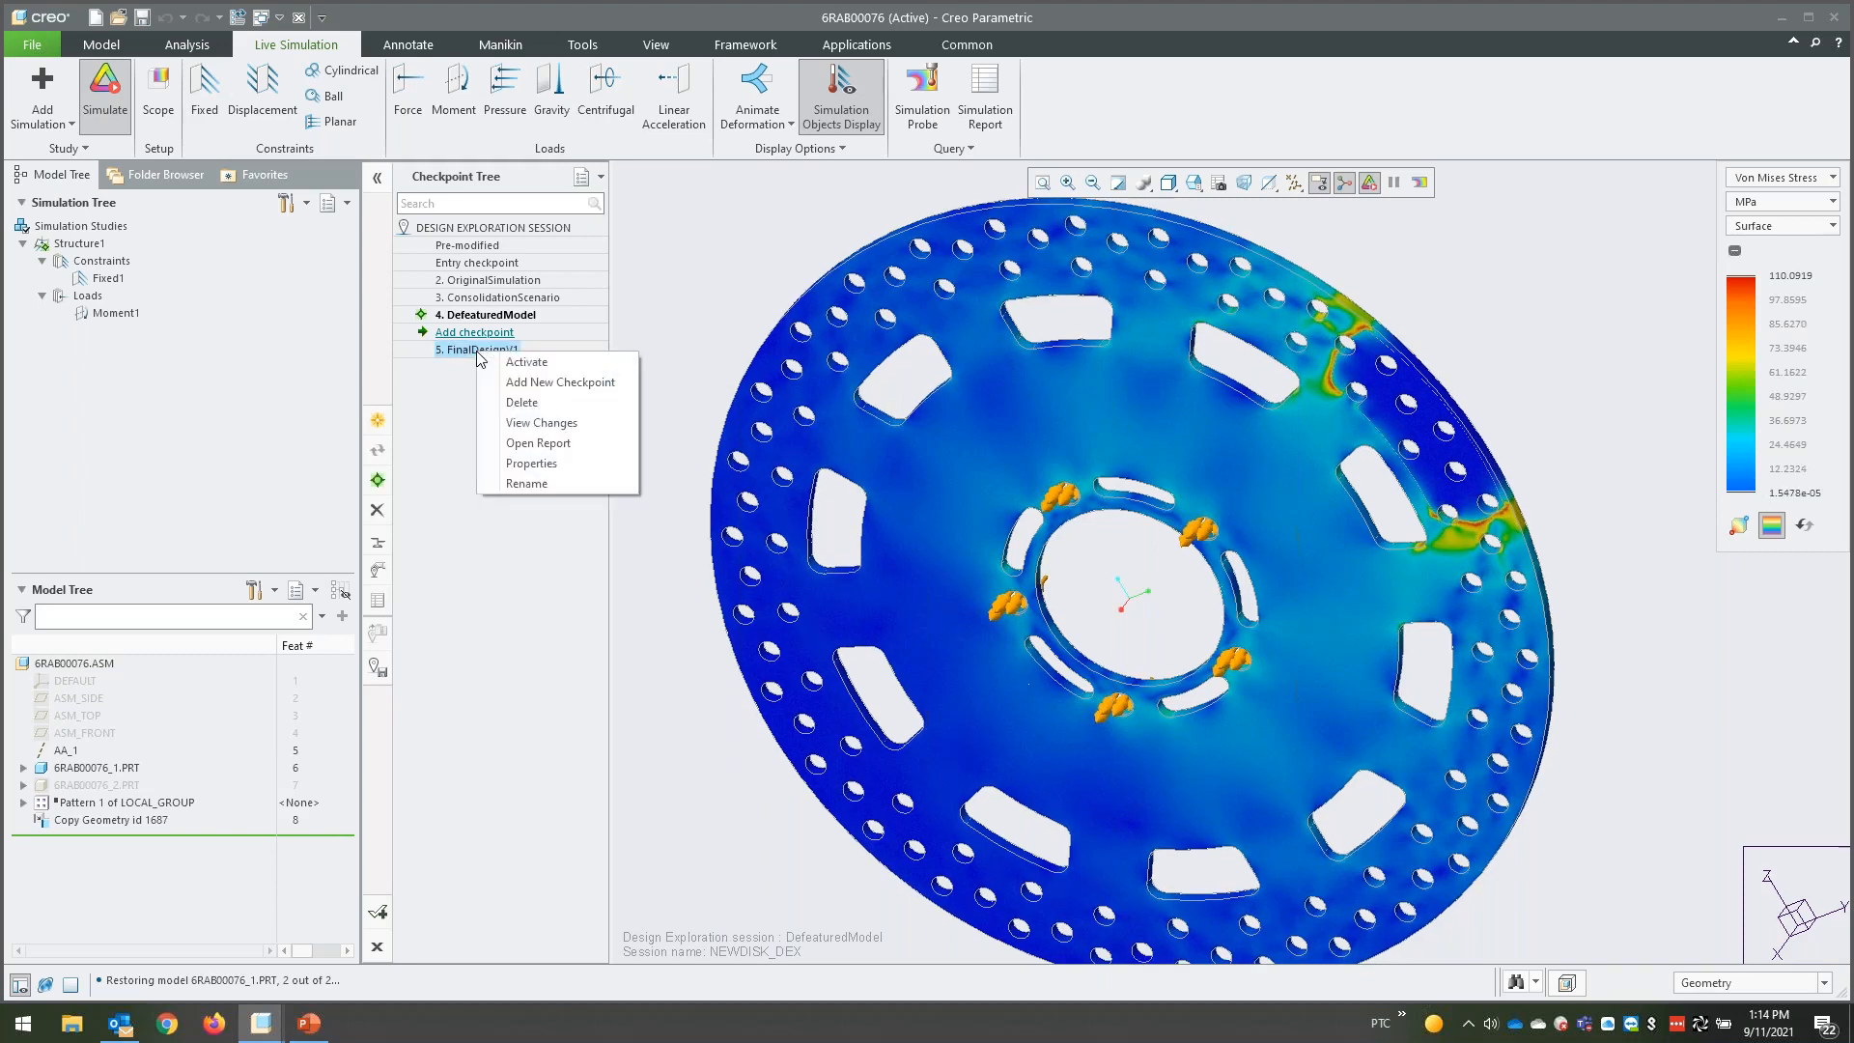
{"action": "left_click", "coordinate": [498, 366]}
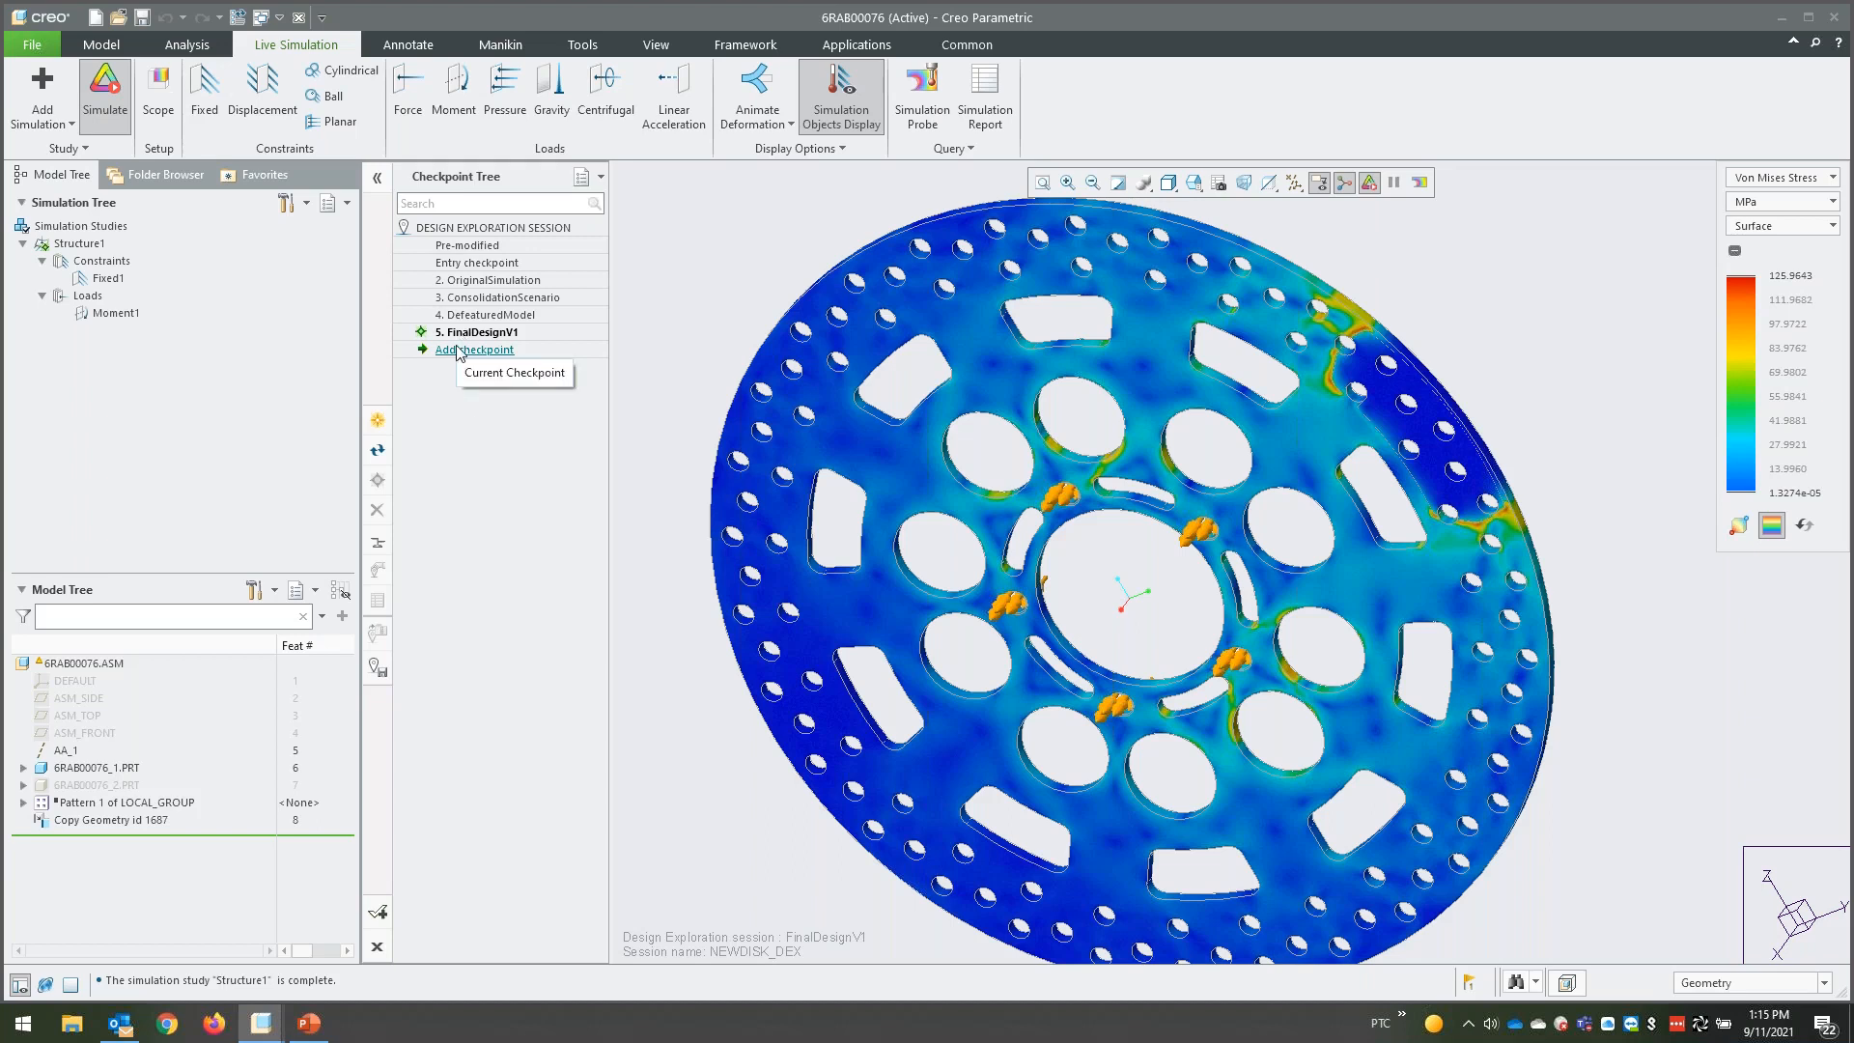
{"action": "middle_click_drag", "start_coordinate": [629, 353], "coordinate": [673, 297]}
{"action": "scroll", "coordinate": [671, 289], "scroll_direction": "up", "scroll_amount": 3}
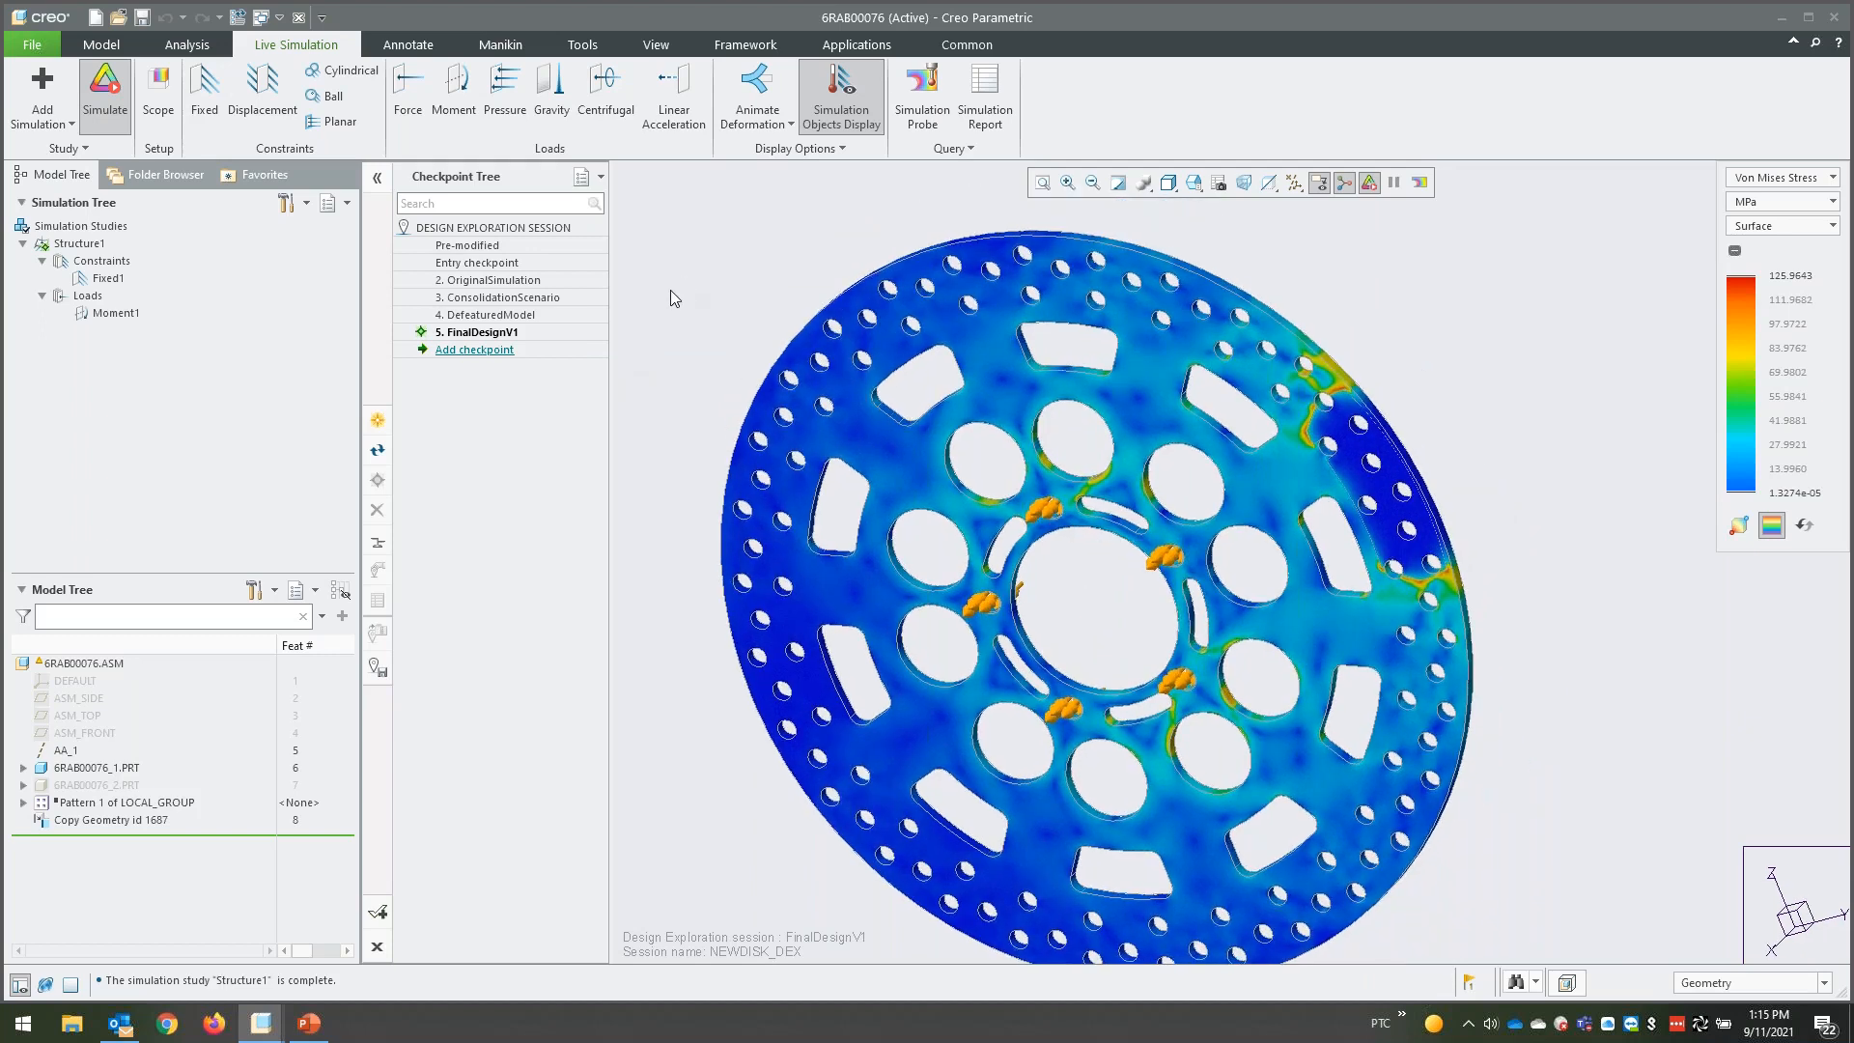
- Close the disc assembly and end the Design Exploration session, saving it and erasing all models from memory
{"action": "left_click", "coordinate": [299, 19]}
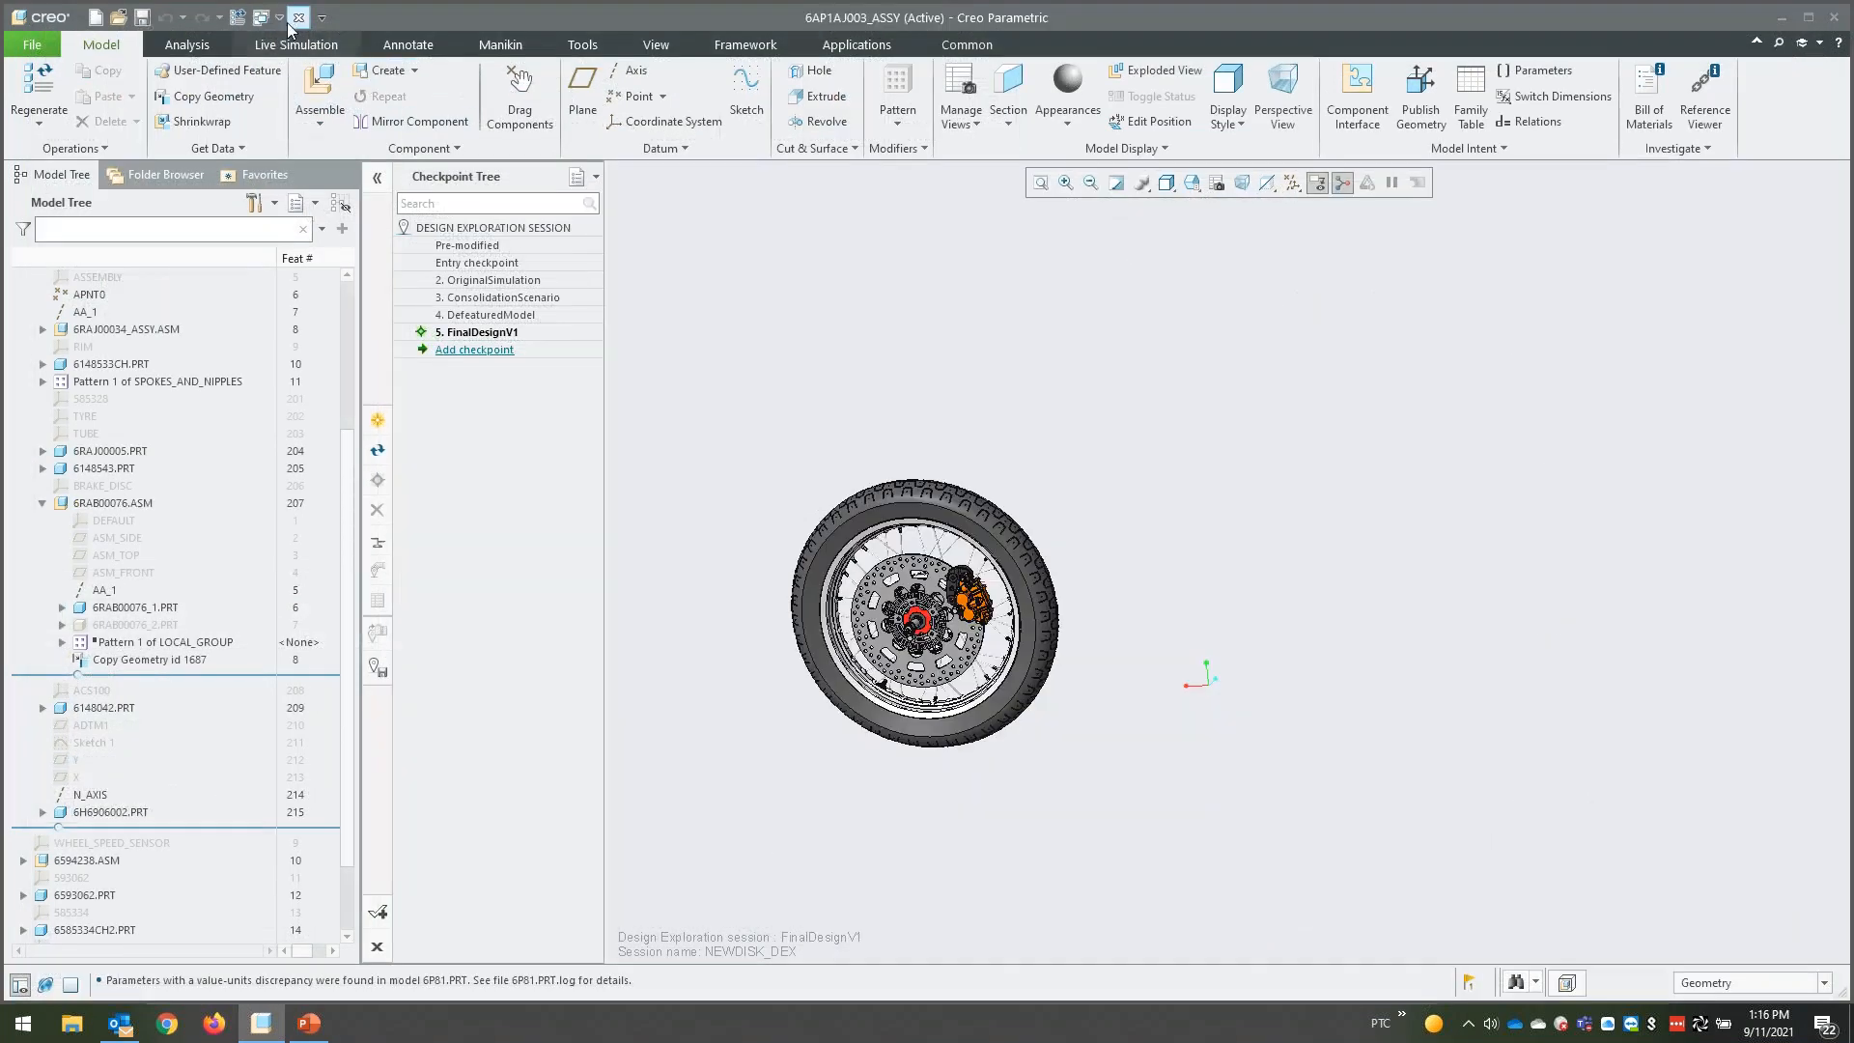
{"action": "left_click", "coordinate": [377, 946]}
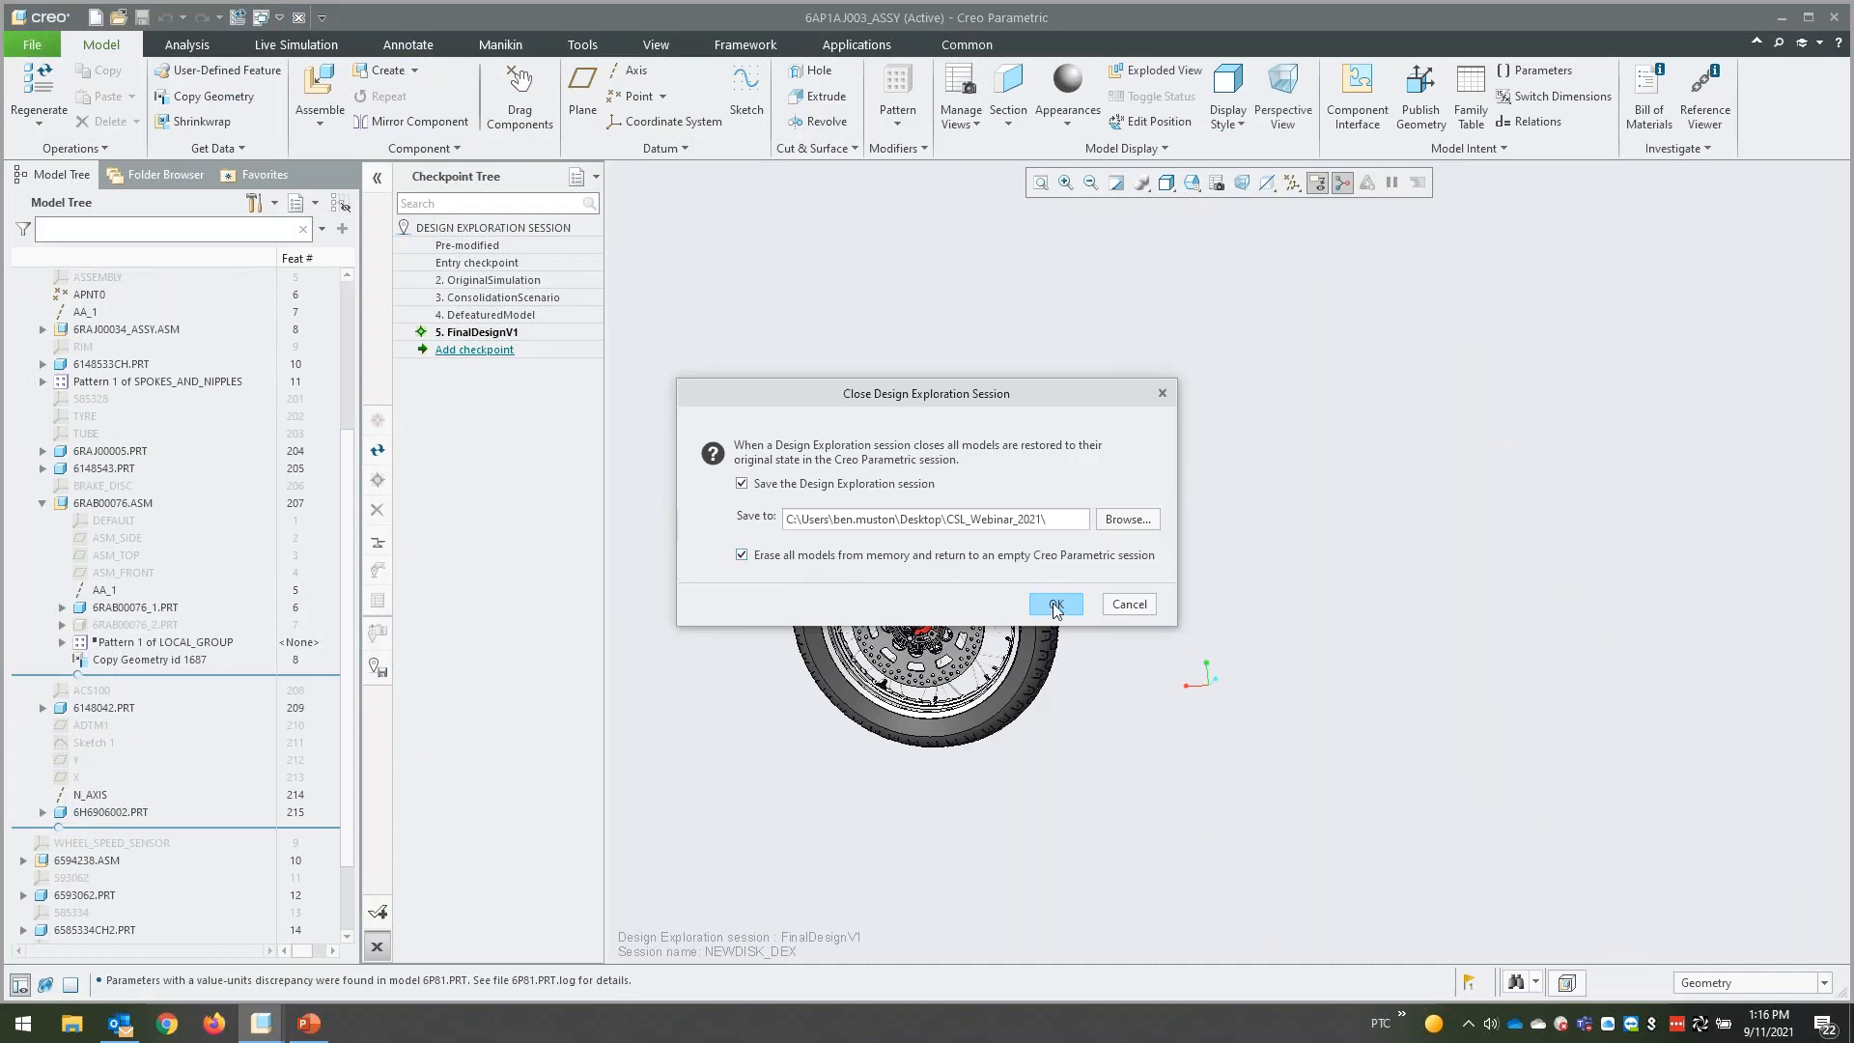
{"action": "left_click", "coordinate": [1055, 604]}
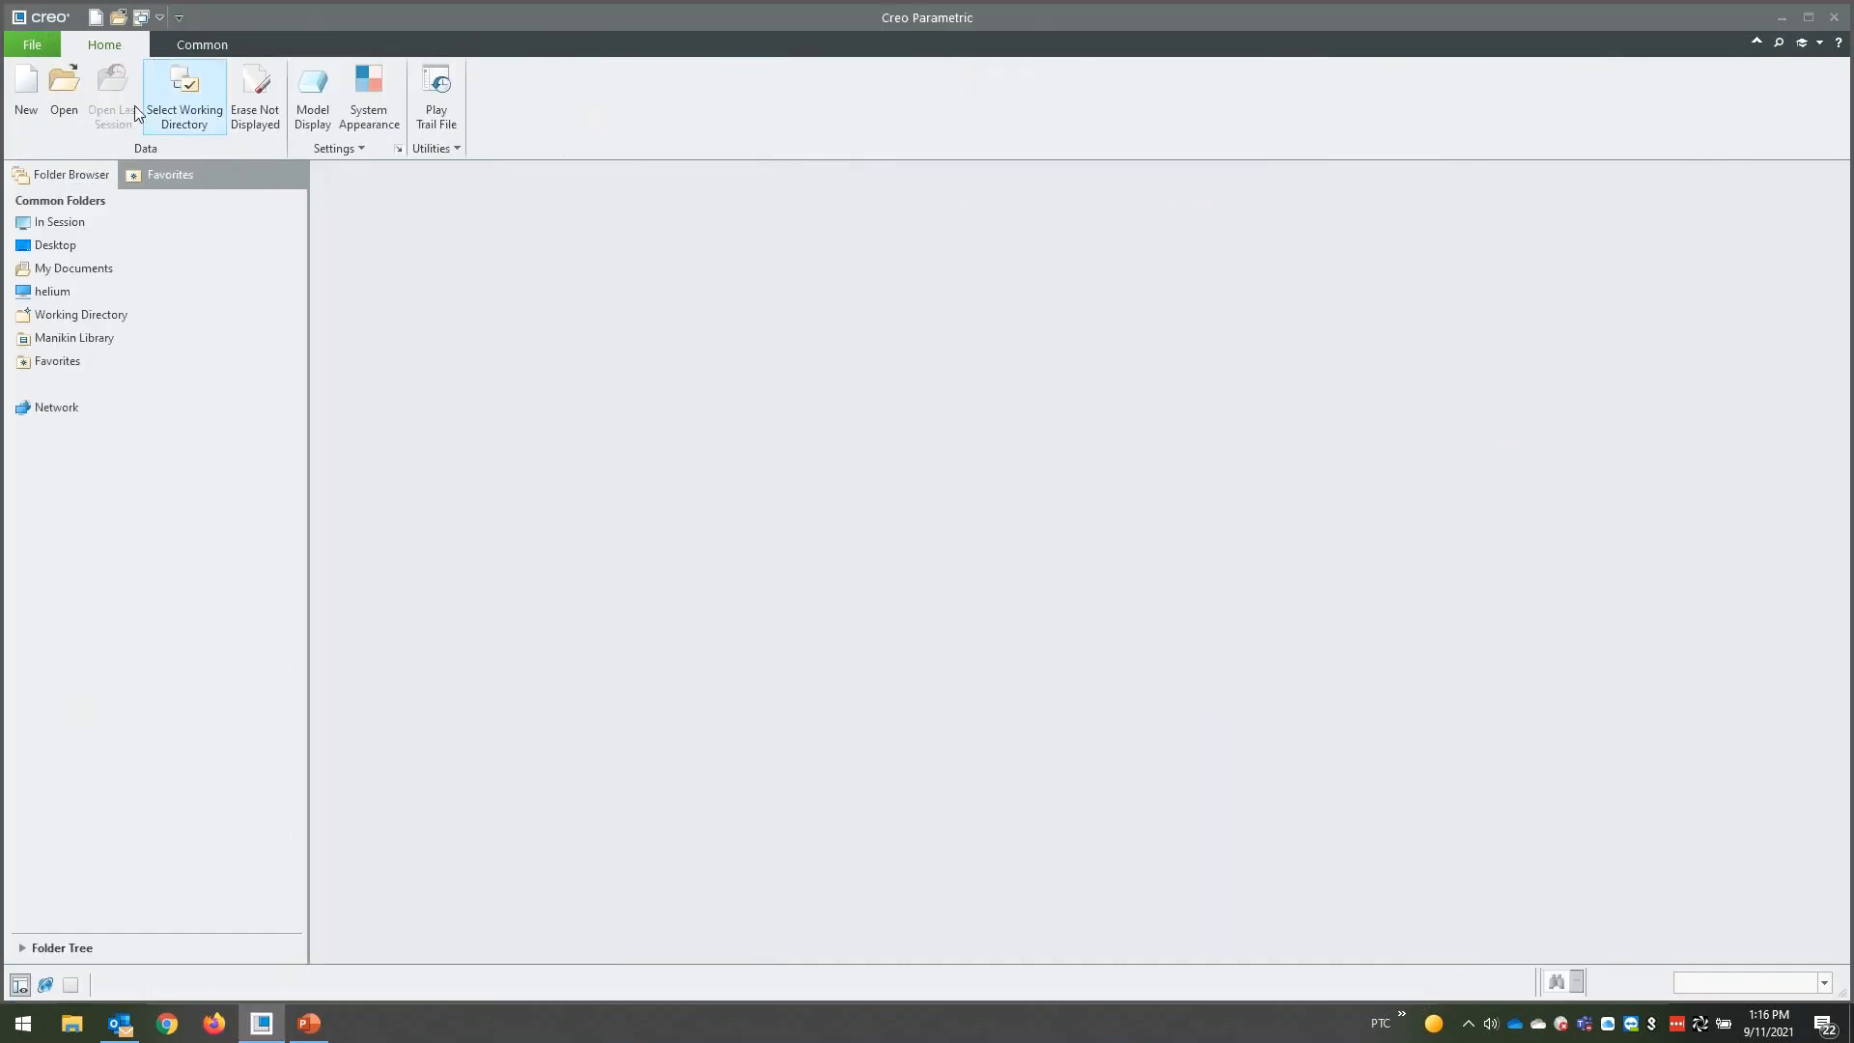
- Open hanger.prt from folder 02 of 01_CSL_Structure
{"action": "left_click", "coordinate": [64, 89]}
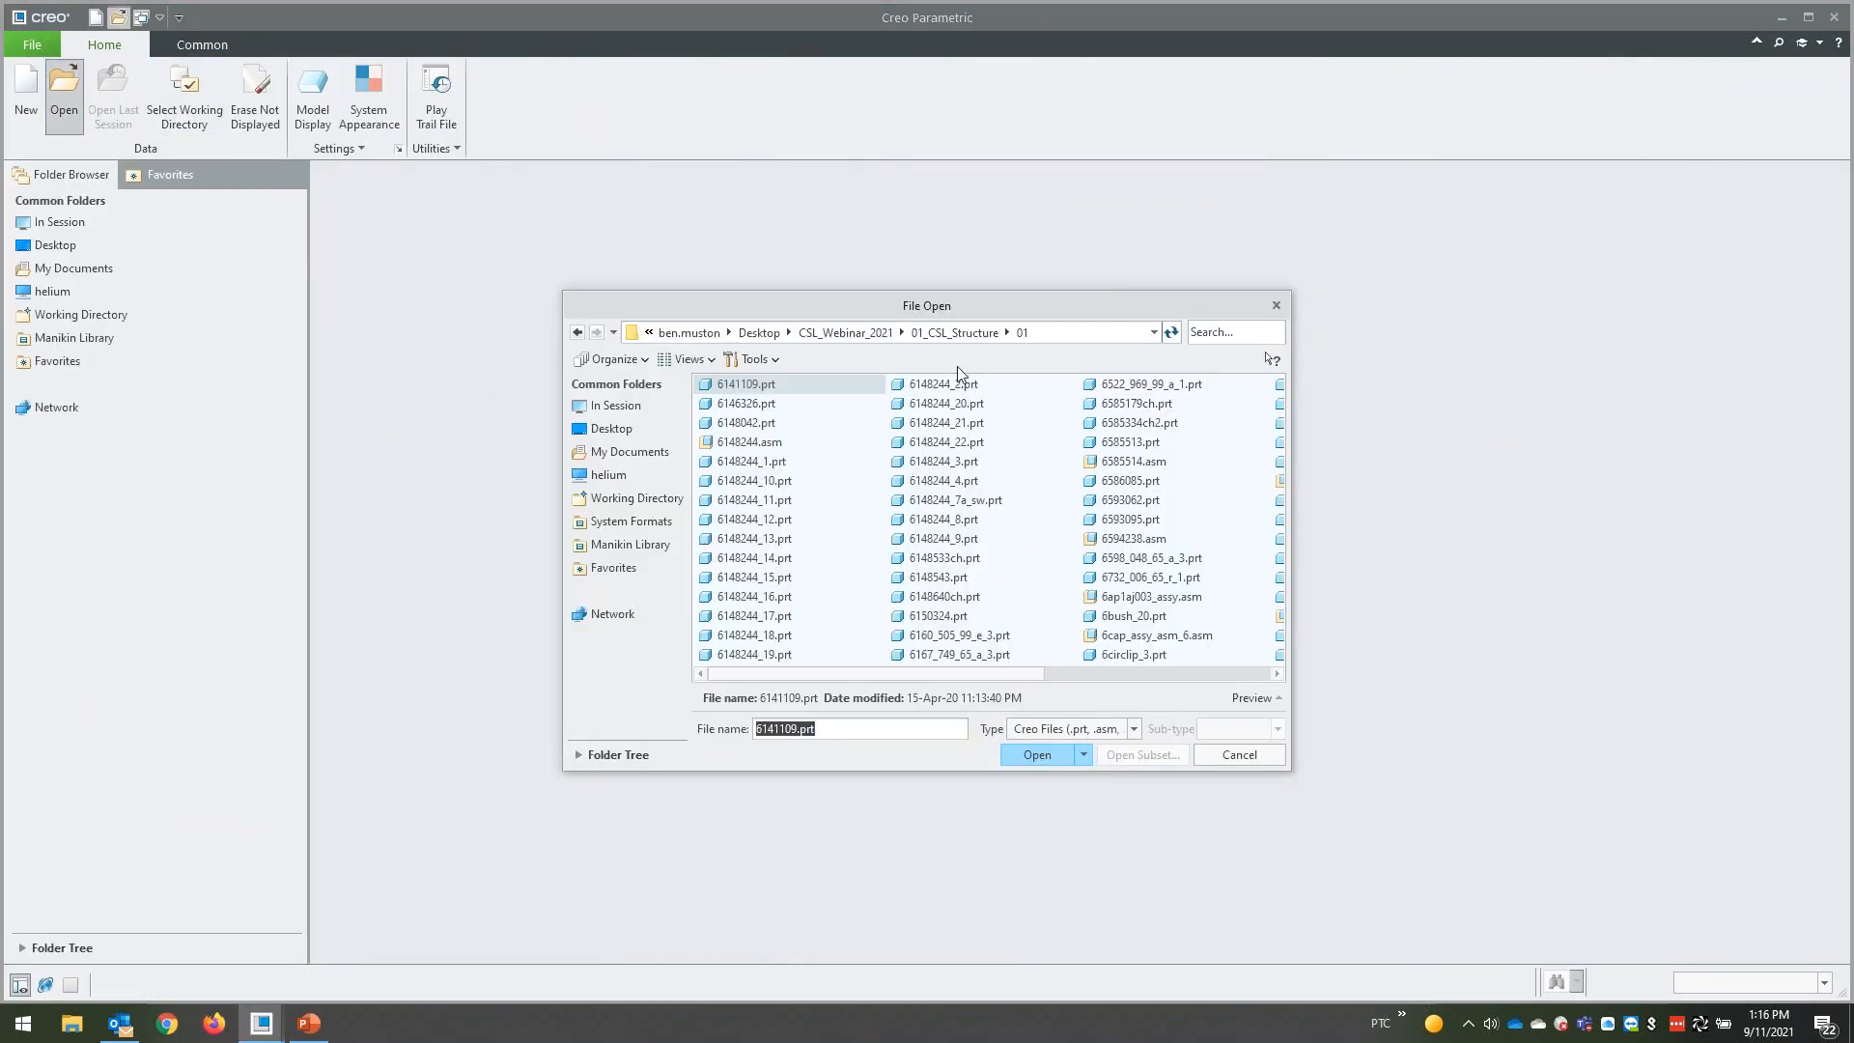
{"action": "left_click", "coordinate": [953, 332]}
{"action": "double_click", "coordinate": [738, 404]}
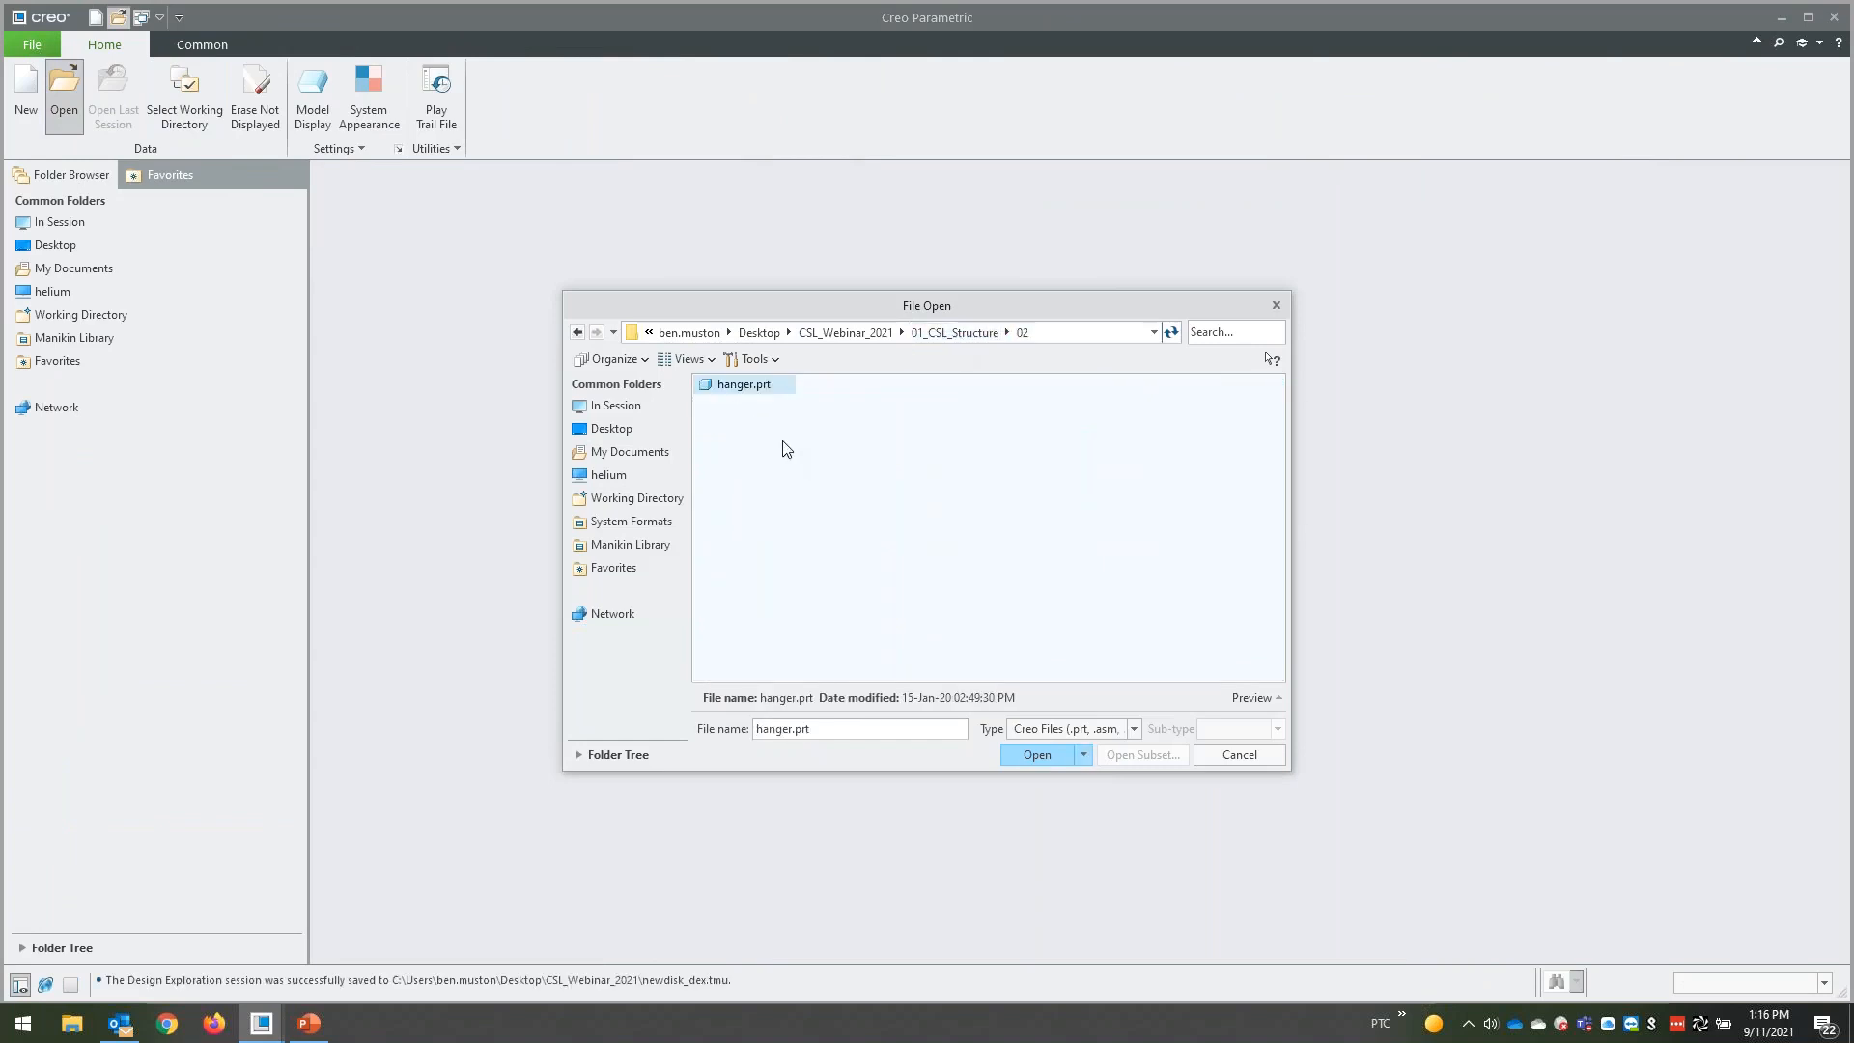
{"action": "double_click", "coordinate": [755, 389]}
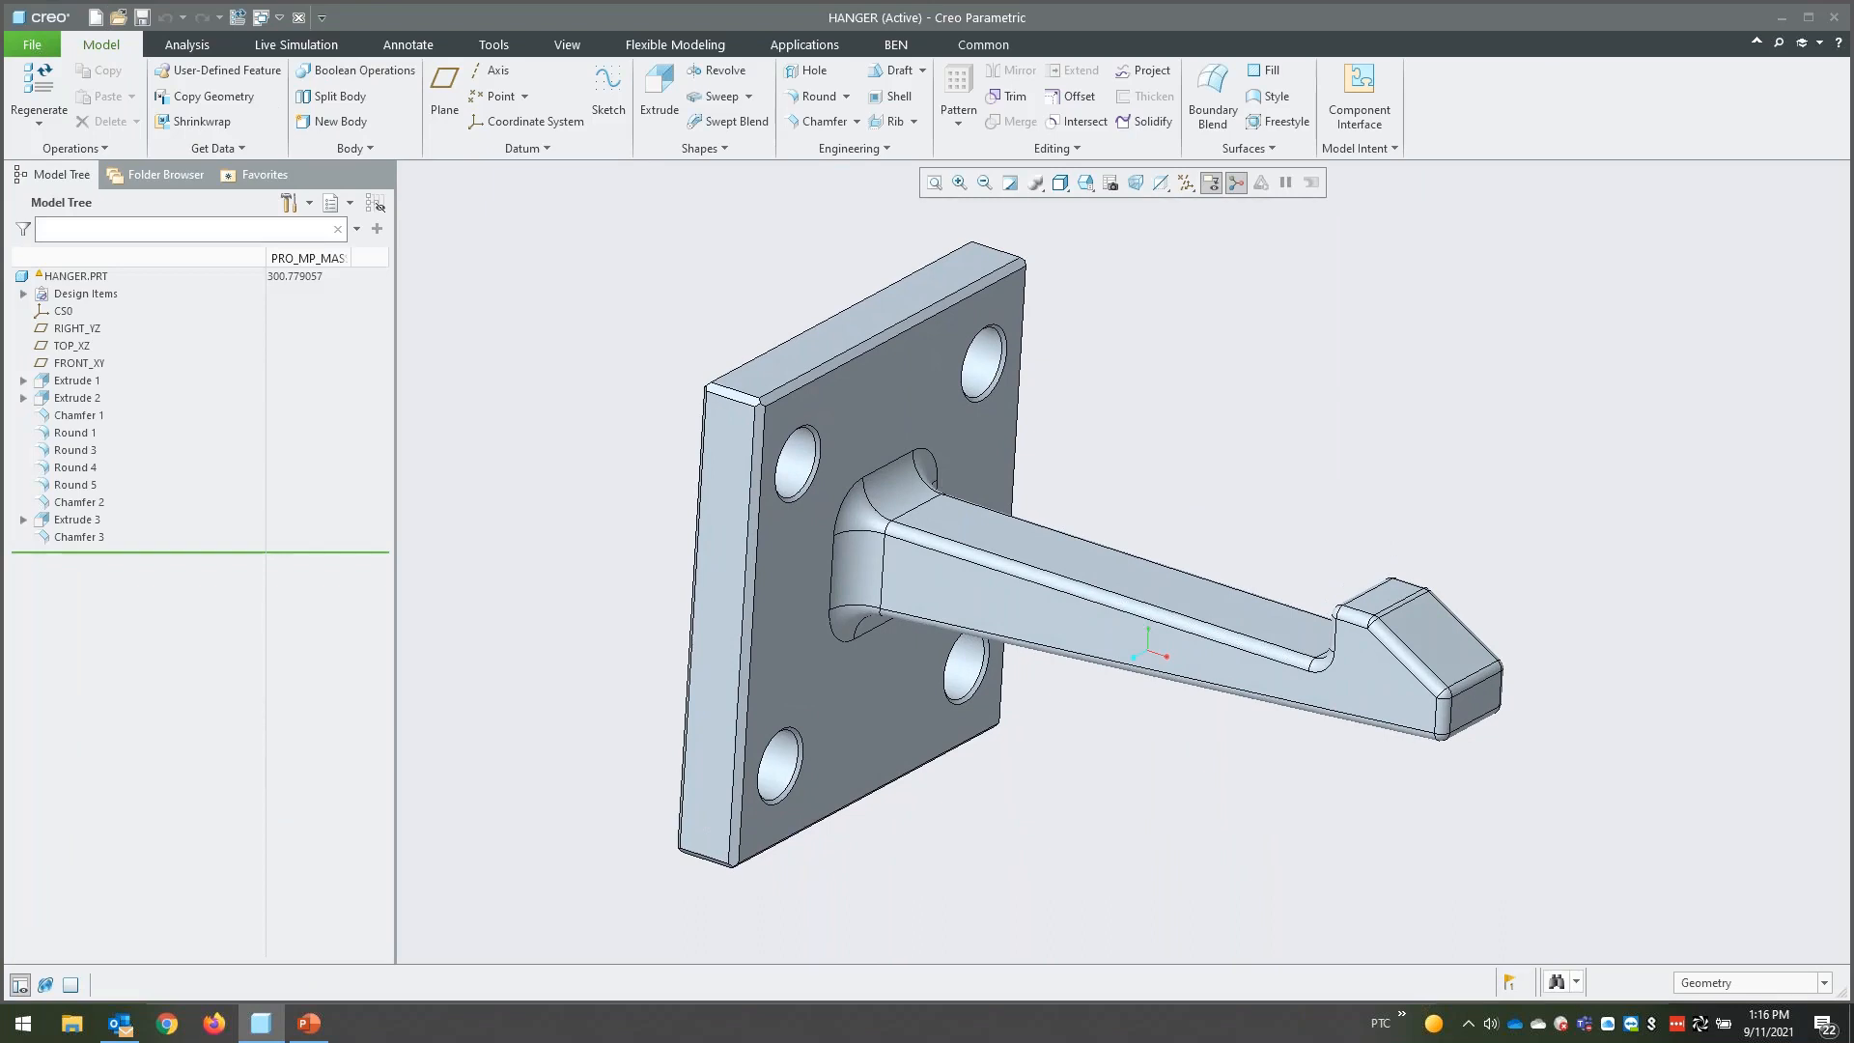
- Open the hanger's static1 simulation study and check which material is assigned to the part
{"action": "left_click", "coordinate": [314, 46]}
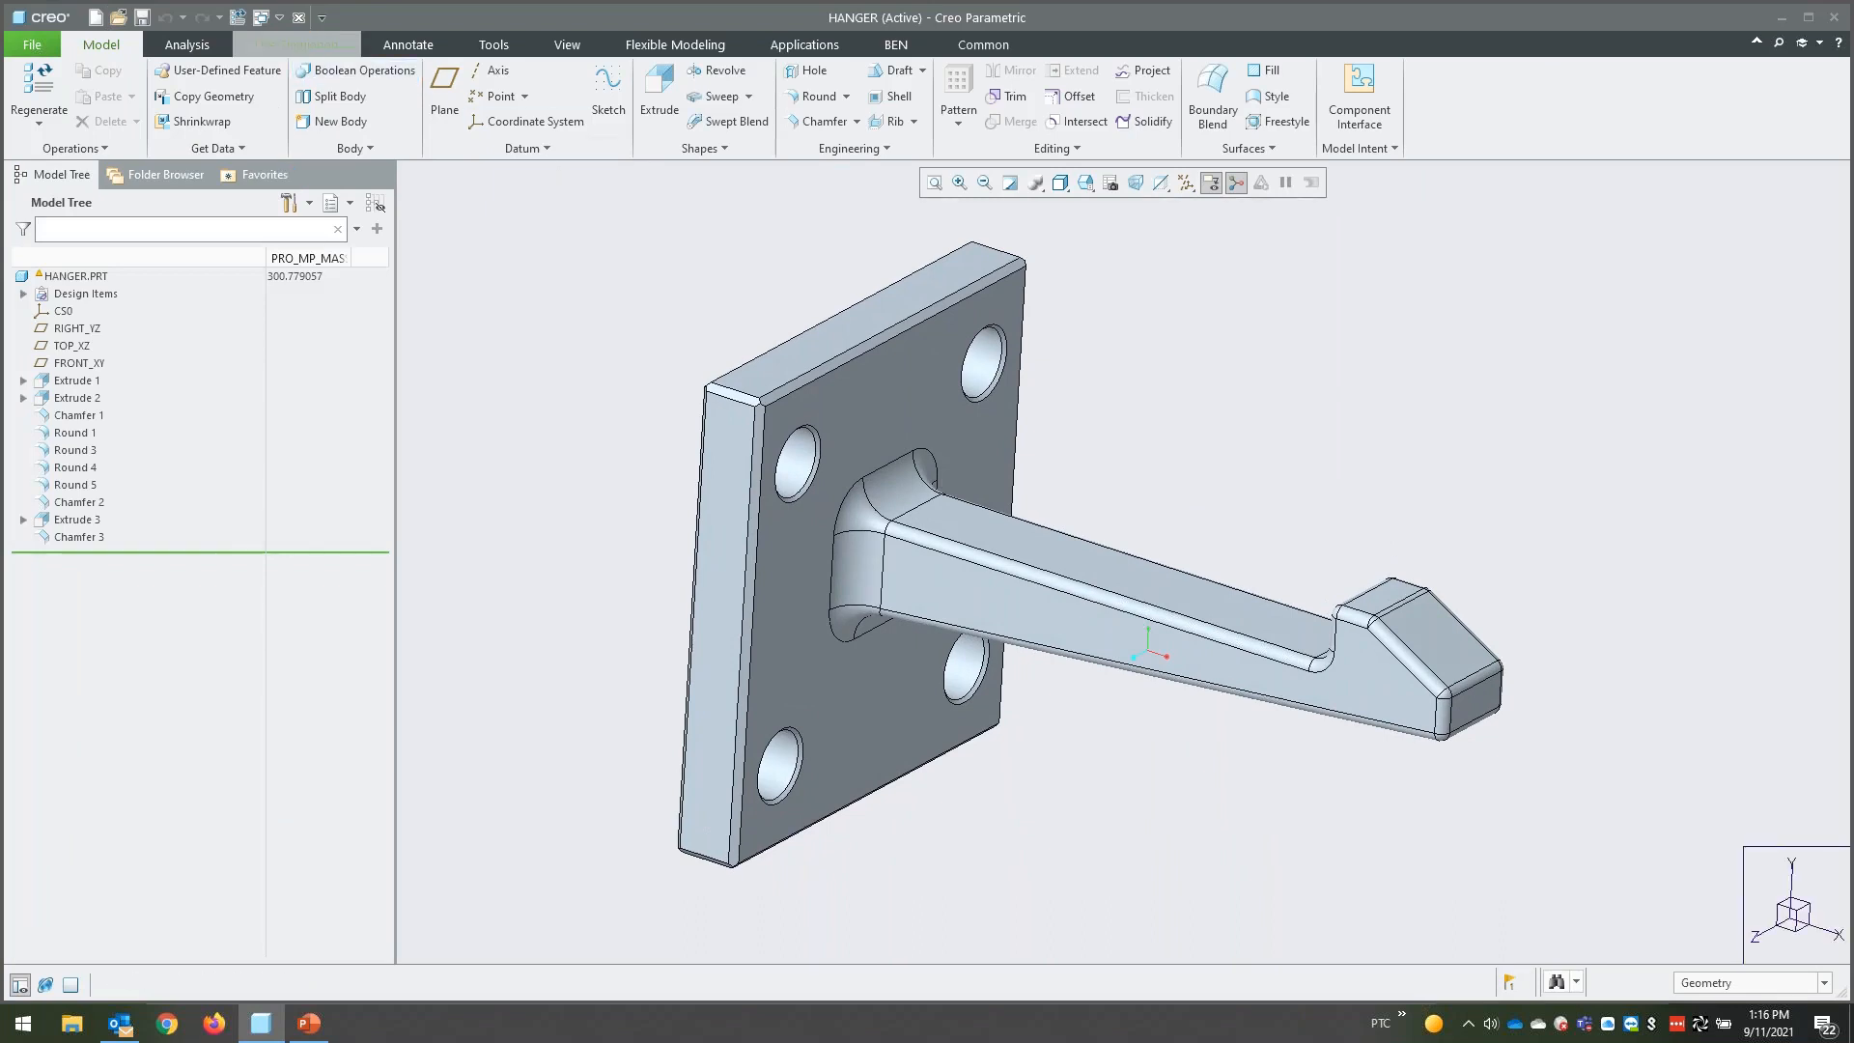
{"action": "left_click", "coordinate": [24, 244]}
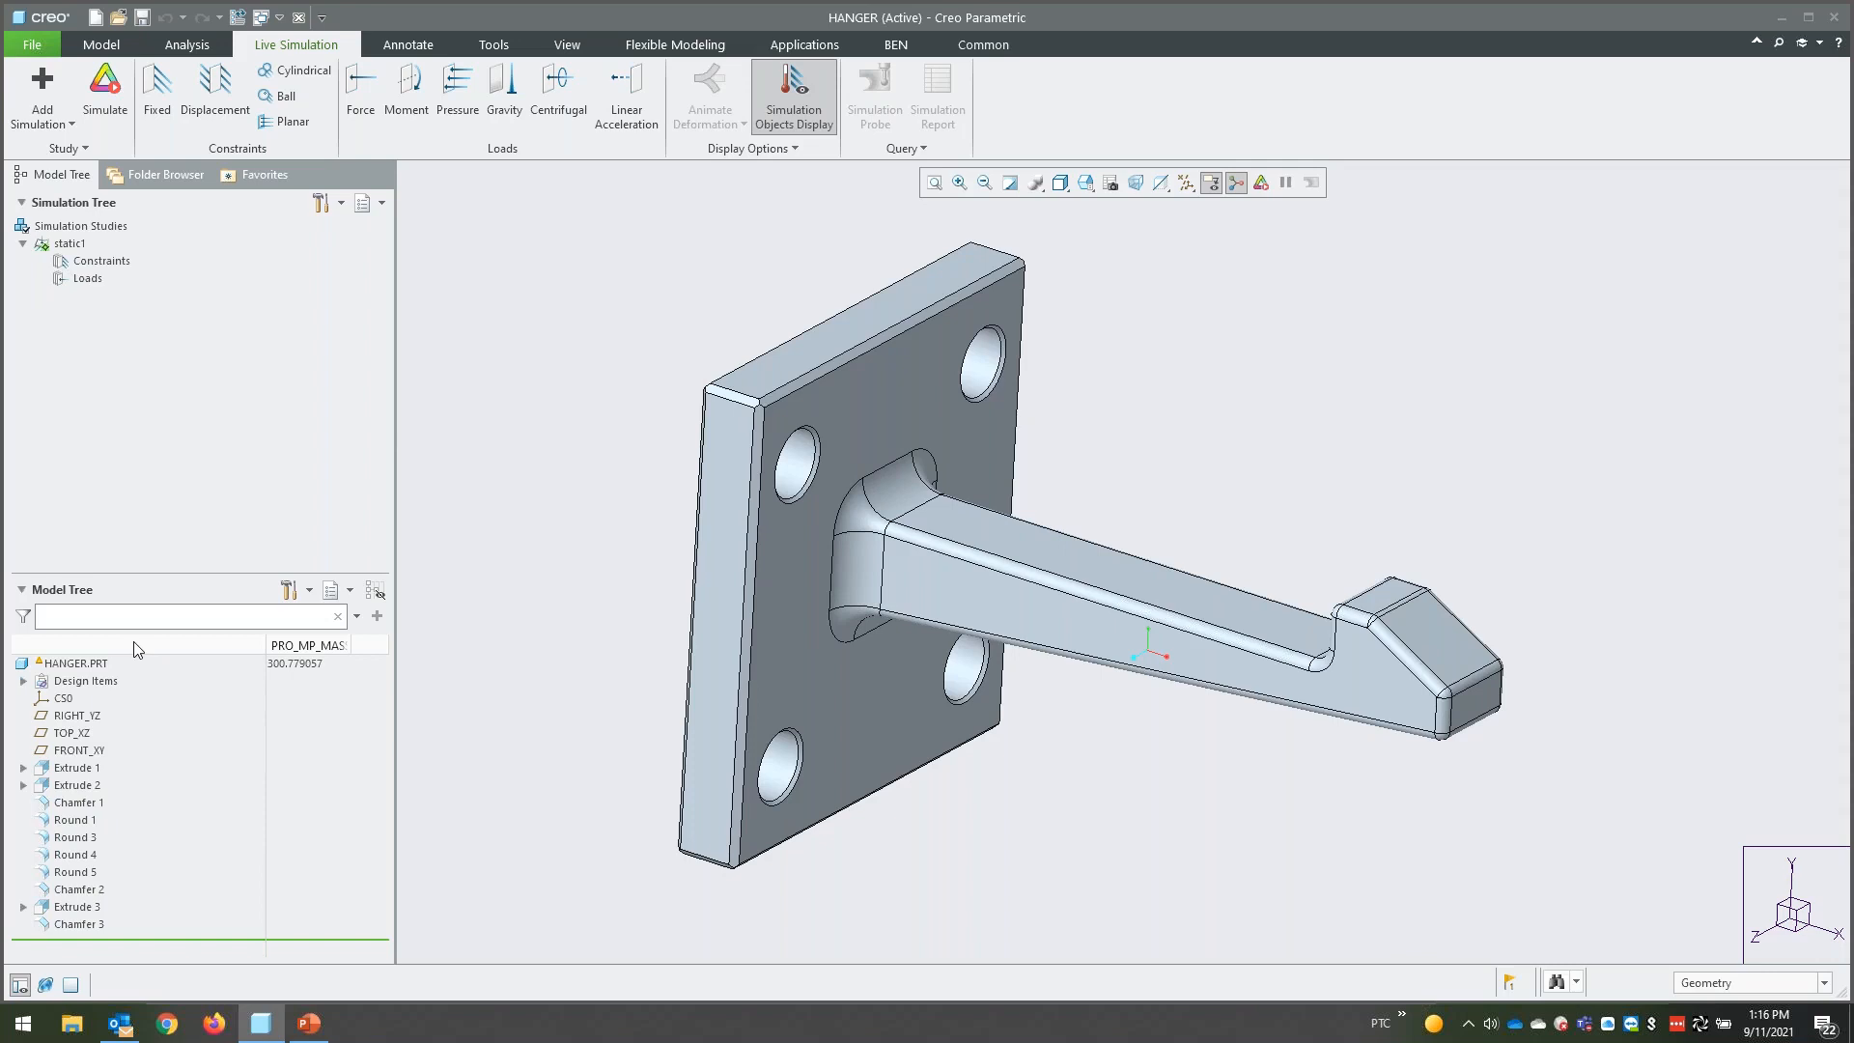
{"action": "left_click", "coordinate": [24, 682]}
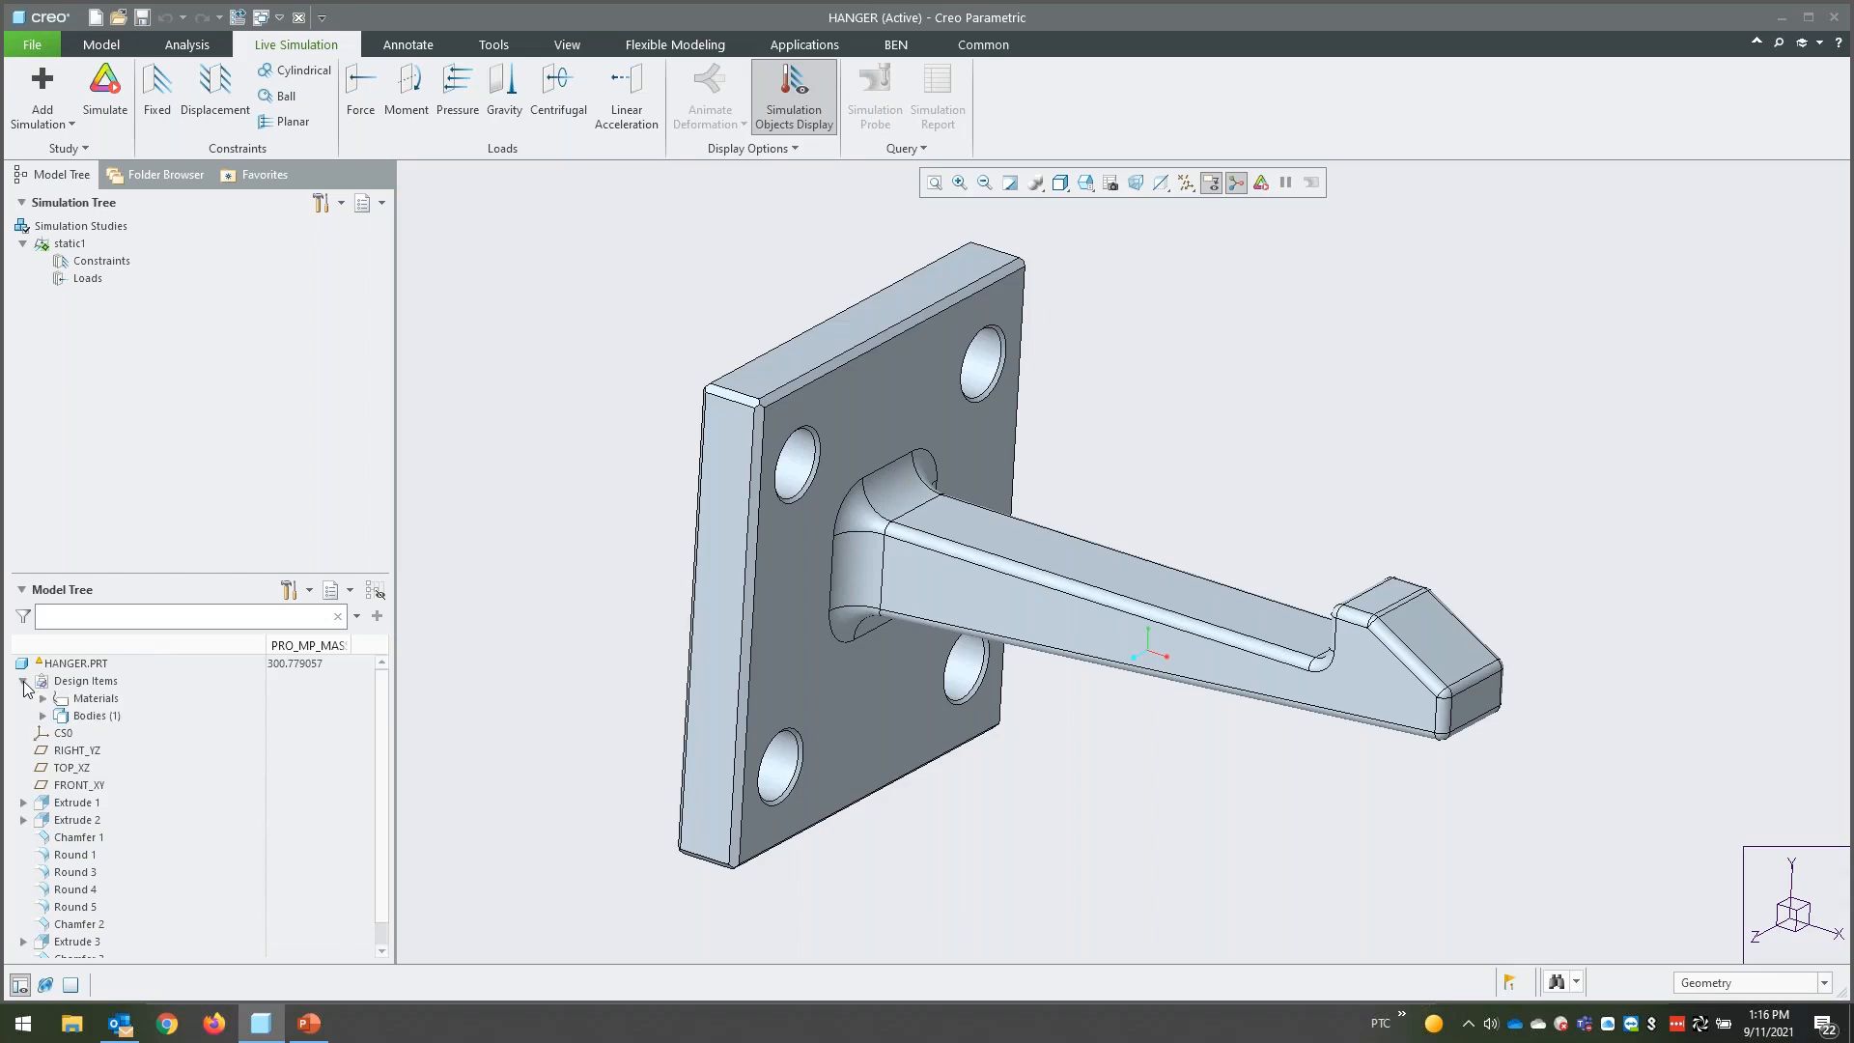
{"action": "left_click", "coordinate": [42, 698]}
{"action": "left_click", "coordinate": [126, 733]}
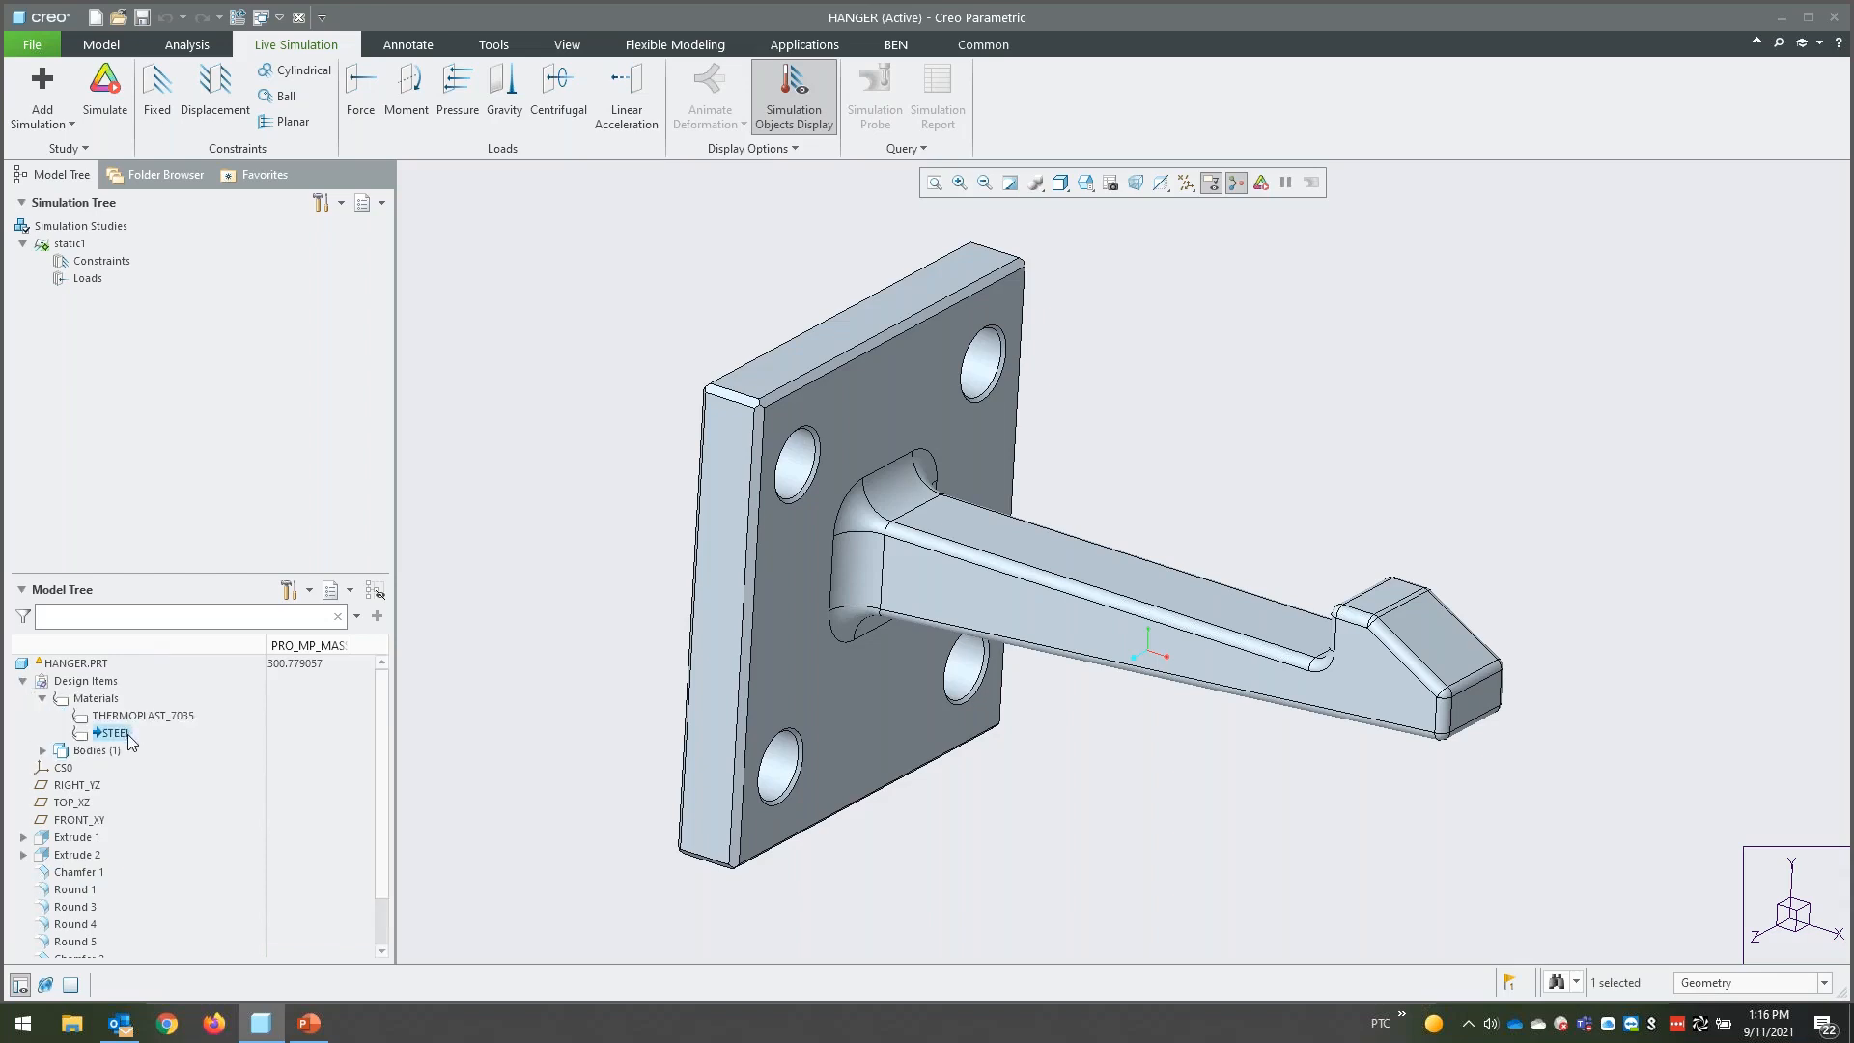
- Add a fixed constraint to the flat back face of the hanger's mounting plate
{"action": "left_click", "coordinate": [425, 661]}
{"action": "middle_click_drag", "start_coordinate": [425, 660], "coordinate": [374, 335]}
{"action": "key", "text": "ctrl+d"}
{"action": "left_click", "coordinate": [157, 94]}
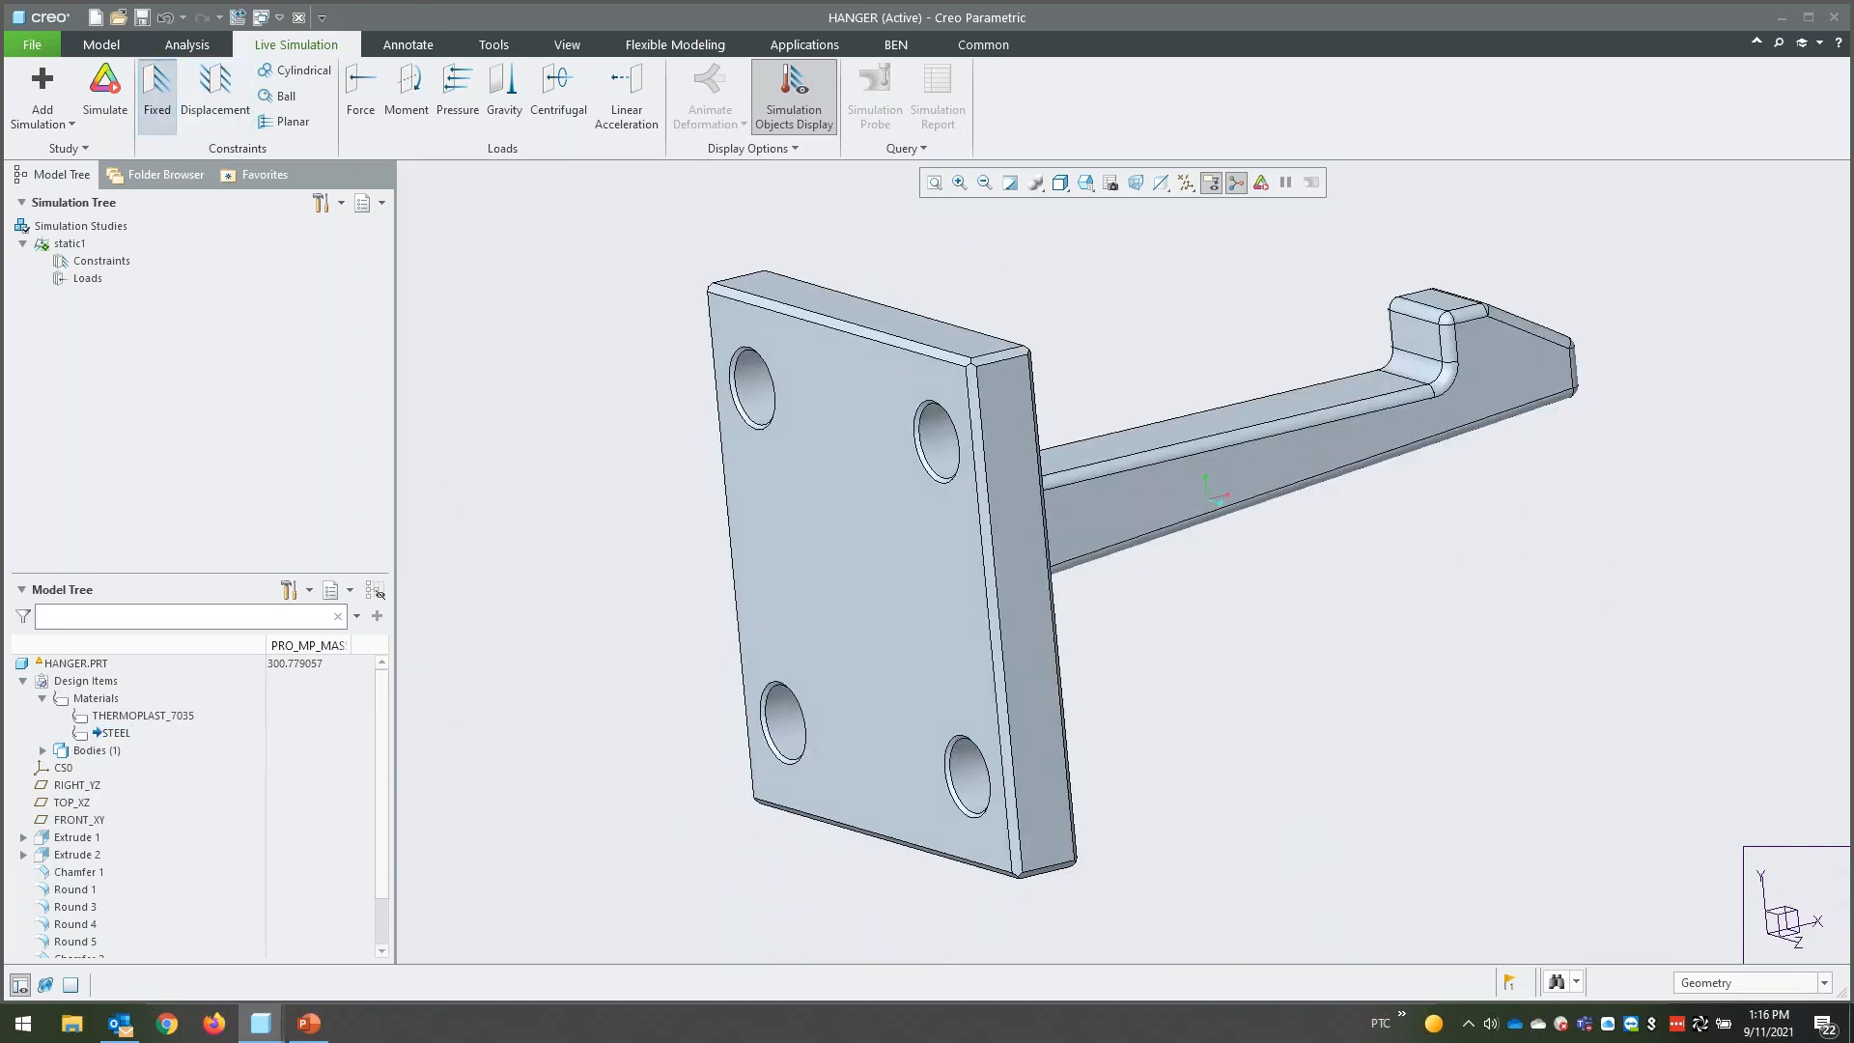
{"action": "left_click", "coordinate": [903, 615]}
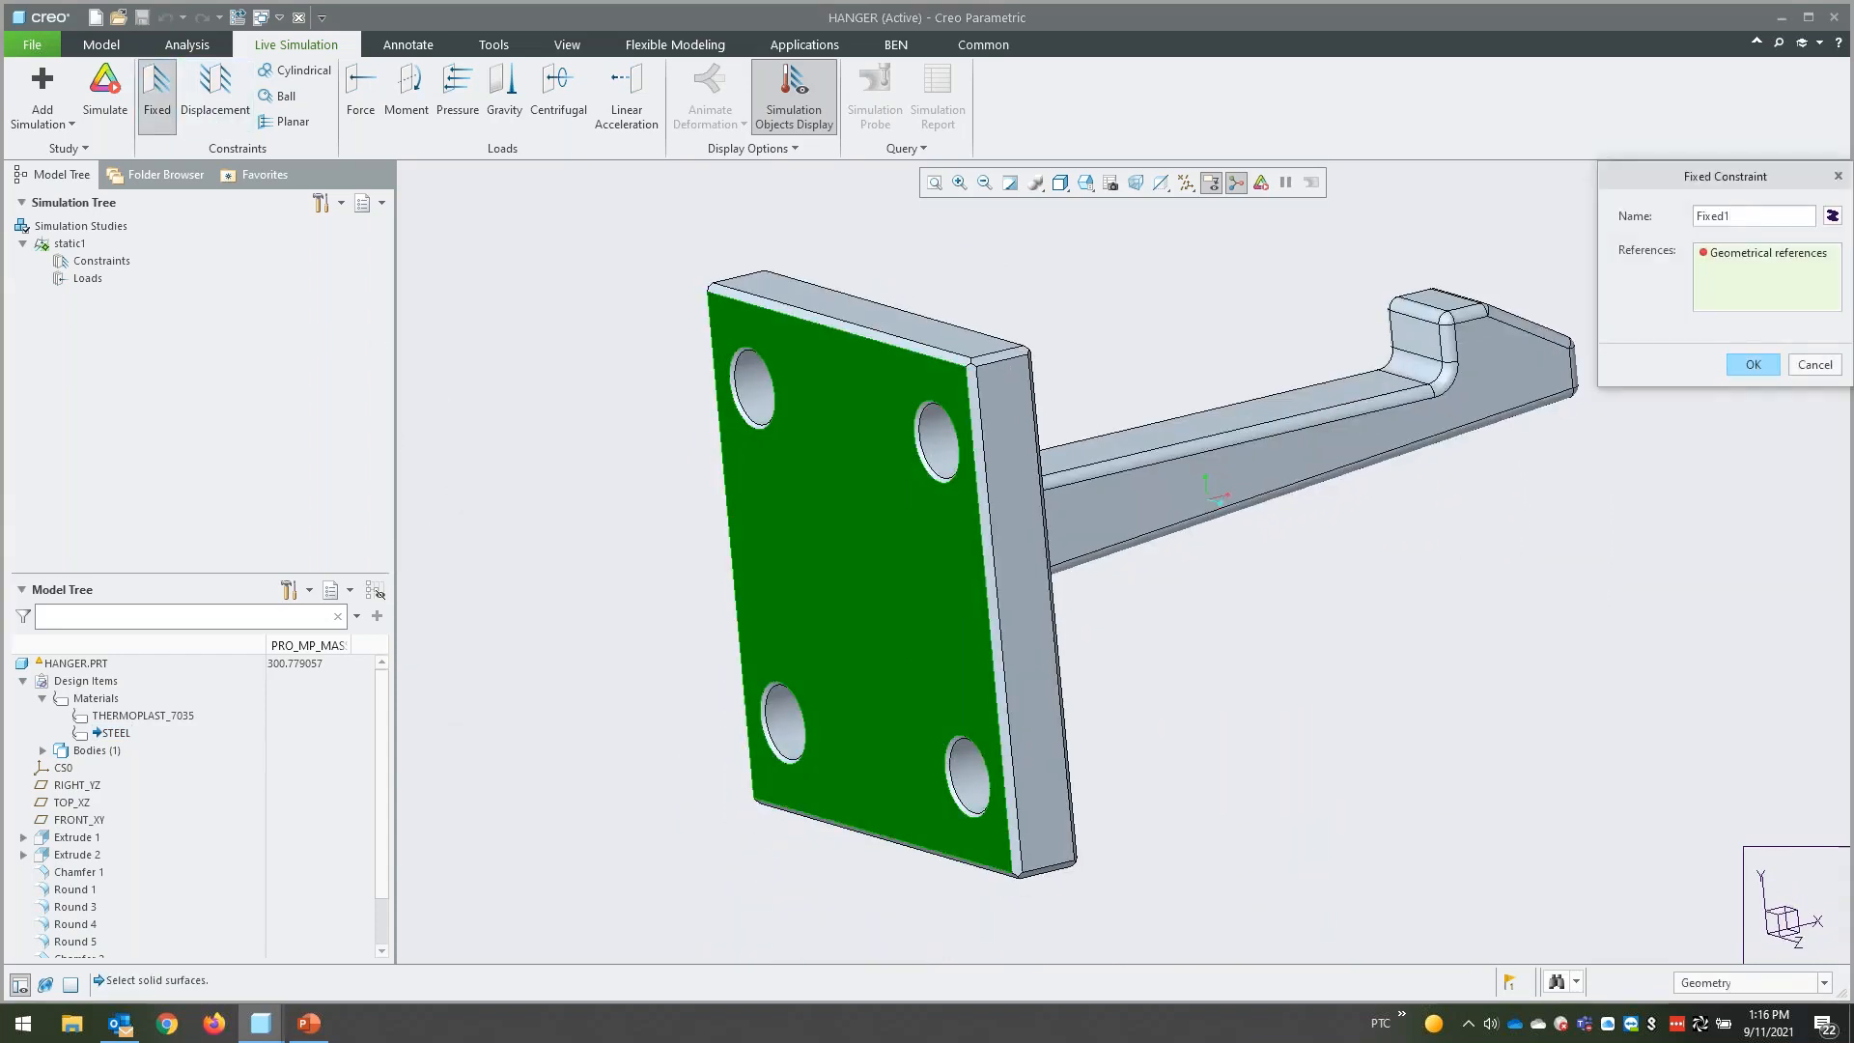
{"action": "left_click", "coordinate": [1753, 365]}
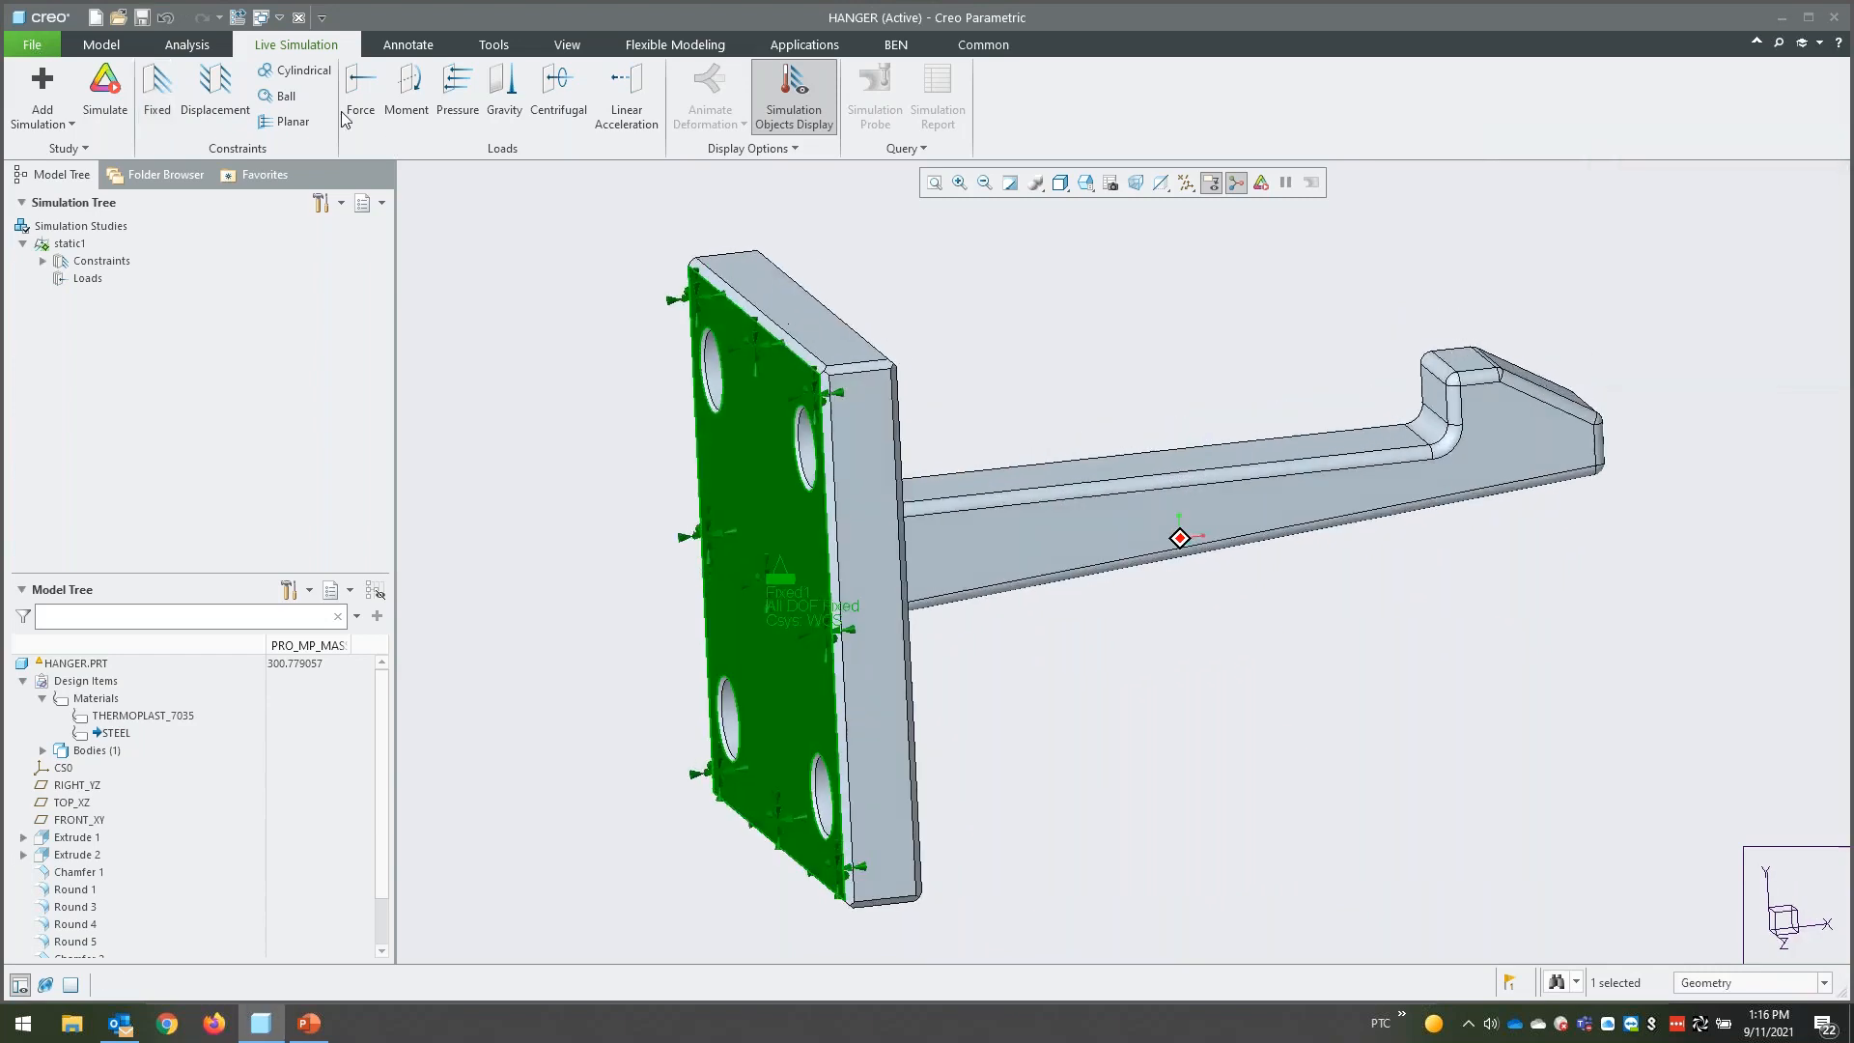
- Add a separate cylindrical constraint with the Free setting to each of the two upper mounting holes
{"action": "left_click", "coordinate": [299, 70]}
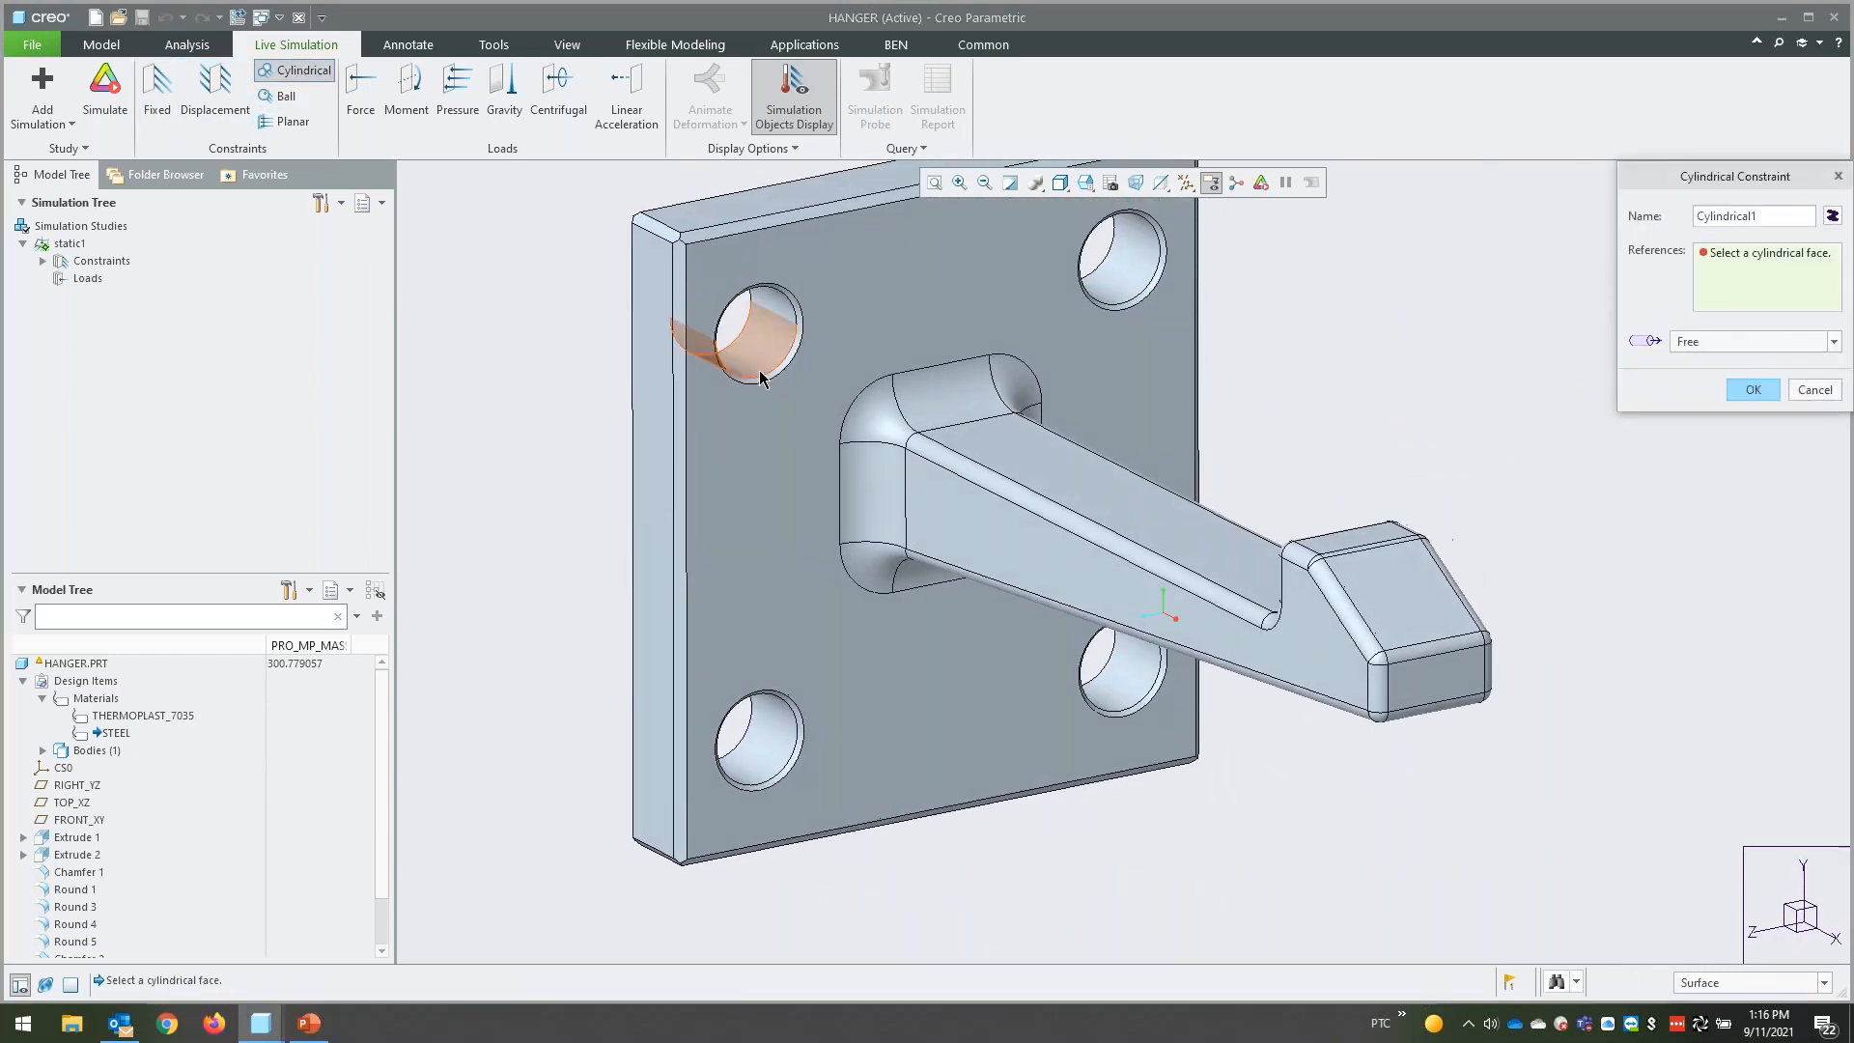
{"action": "left_click", "coordinate": [758, 333]}
{"action": "left_click", "coordinate": [1754, 392]}
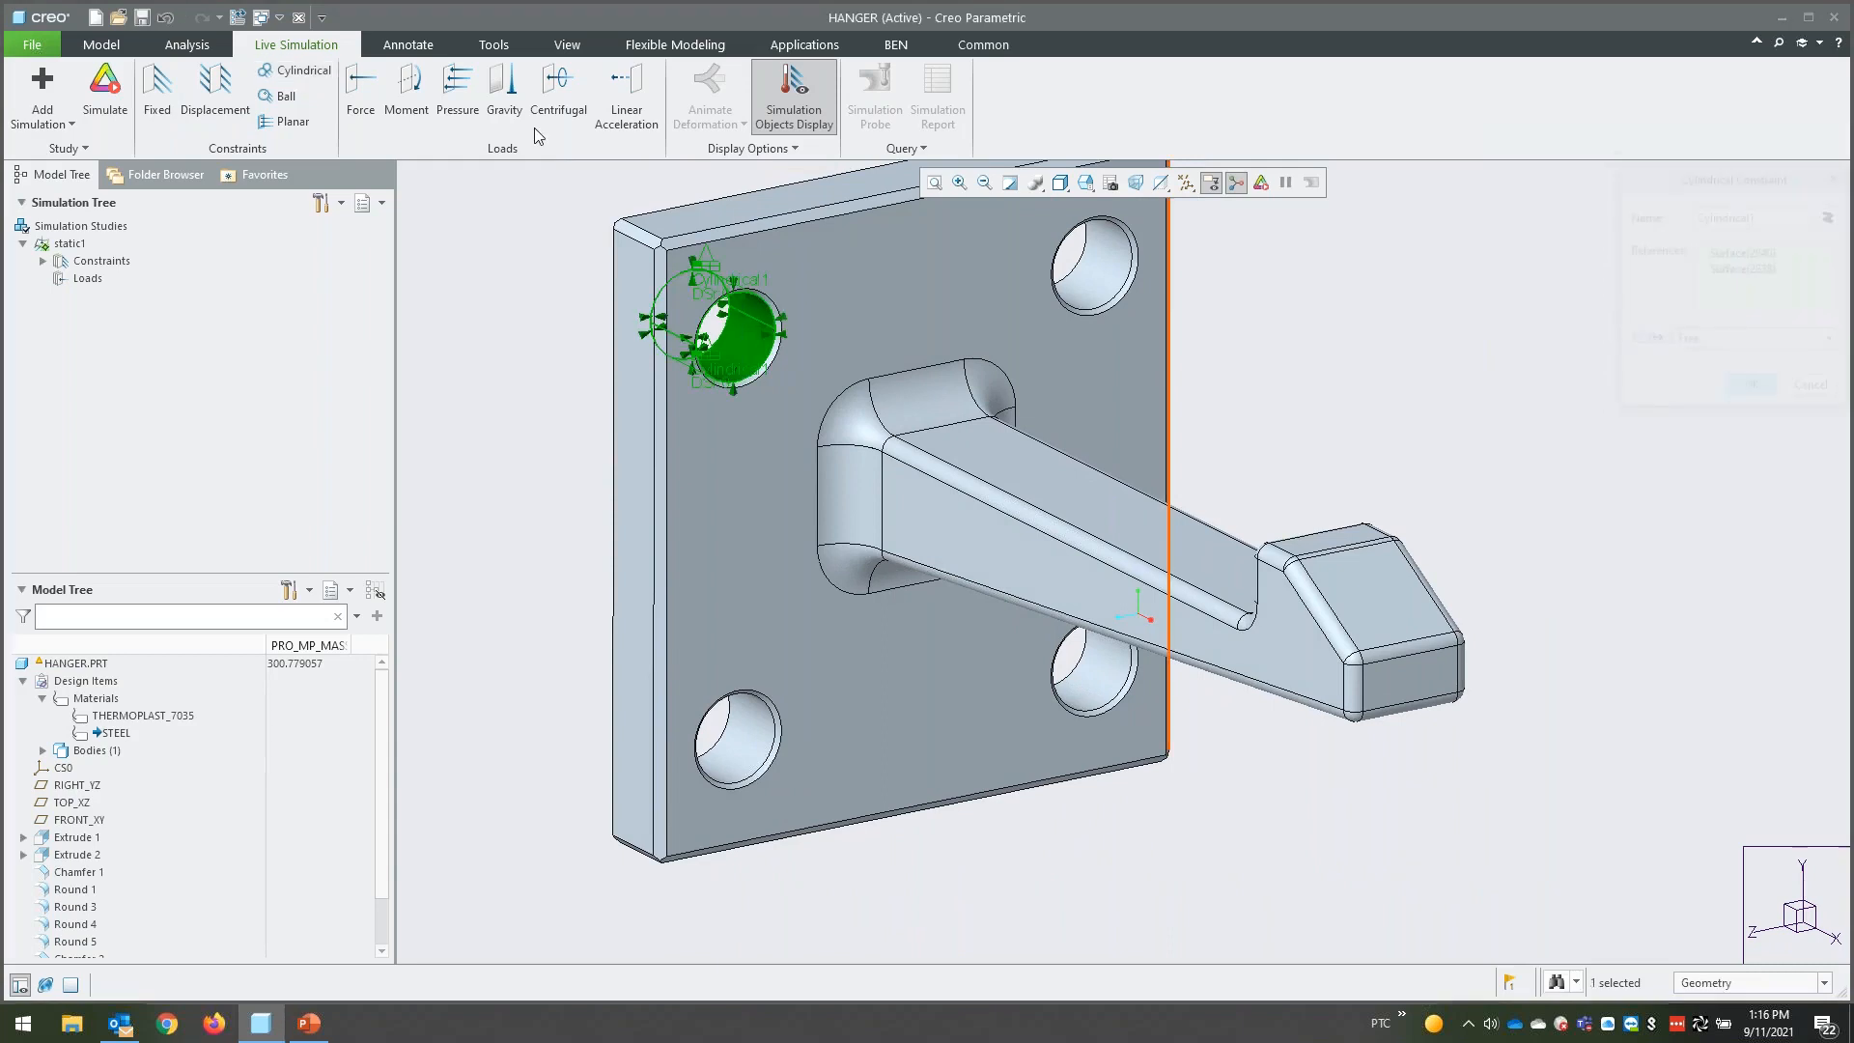
{"action": "left_click", "coordinate": [301, 72]}
{"action": "left_click", "coordinate": [1085, 290]}
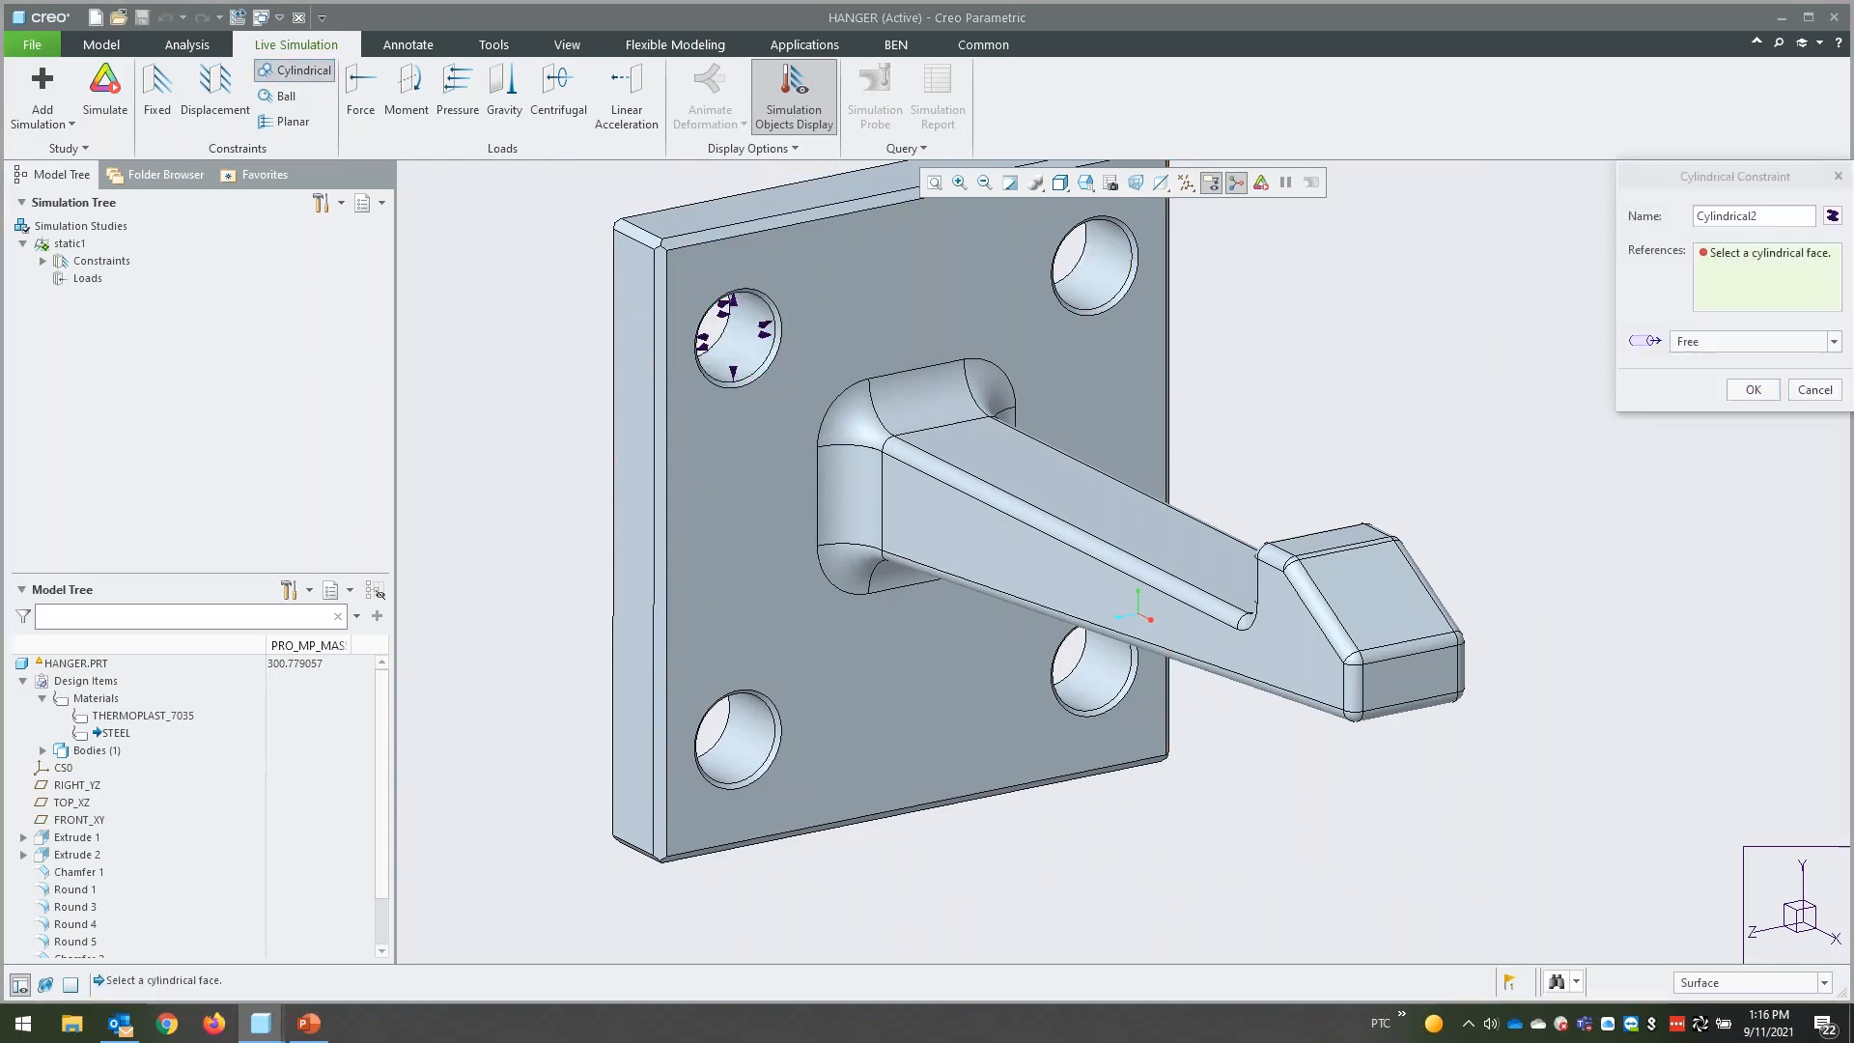
{"action": "left_click", "coordinate": [1753, 389]}
- Add a separate cylindrical constraint with the Free setting to each of the two lower mounting holes
{"action": "left_click", "coordinate": [300, 71]}
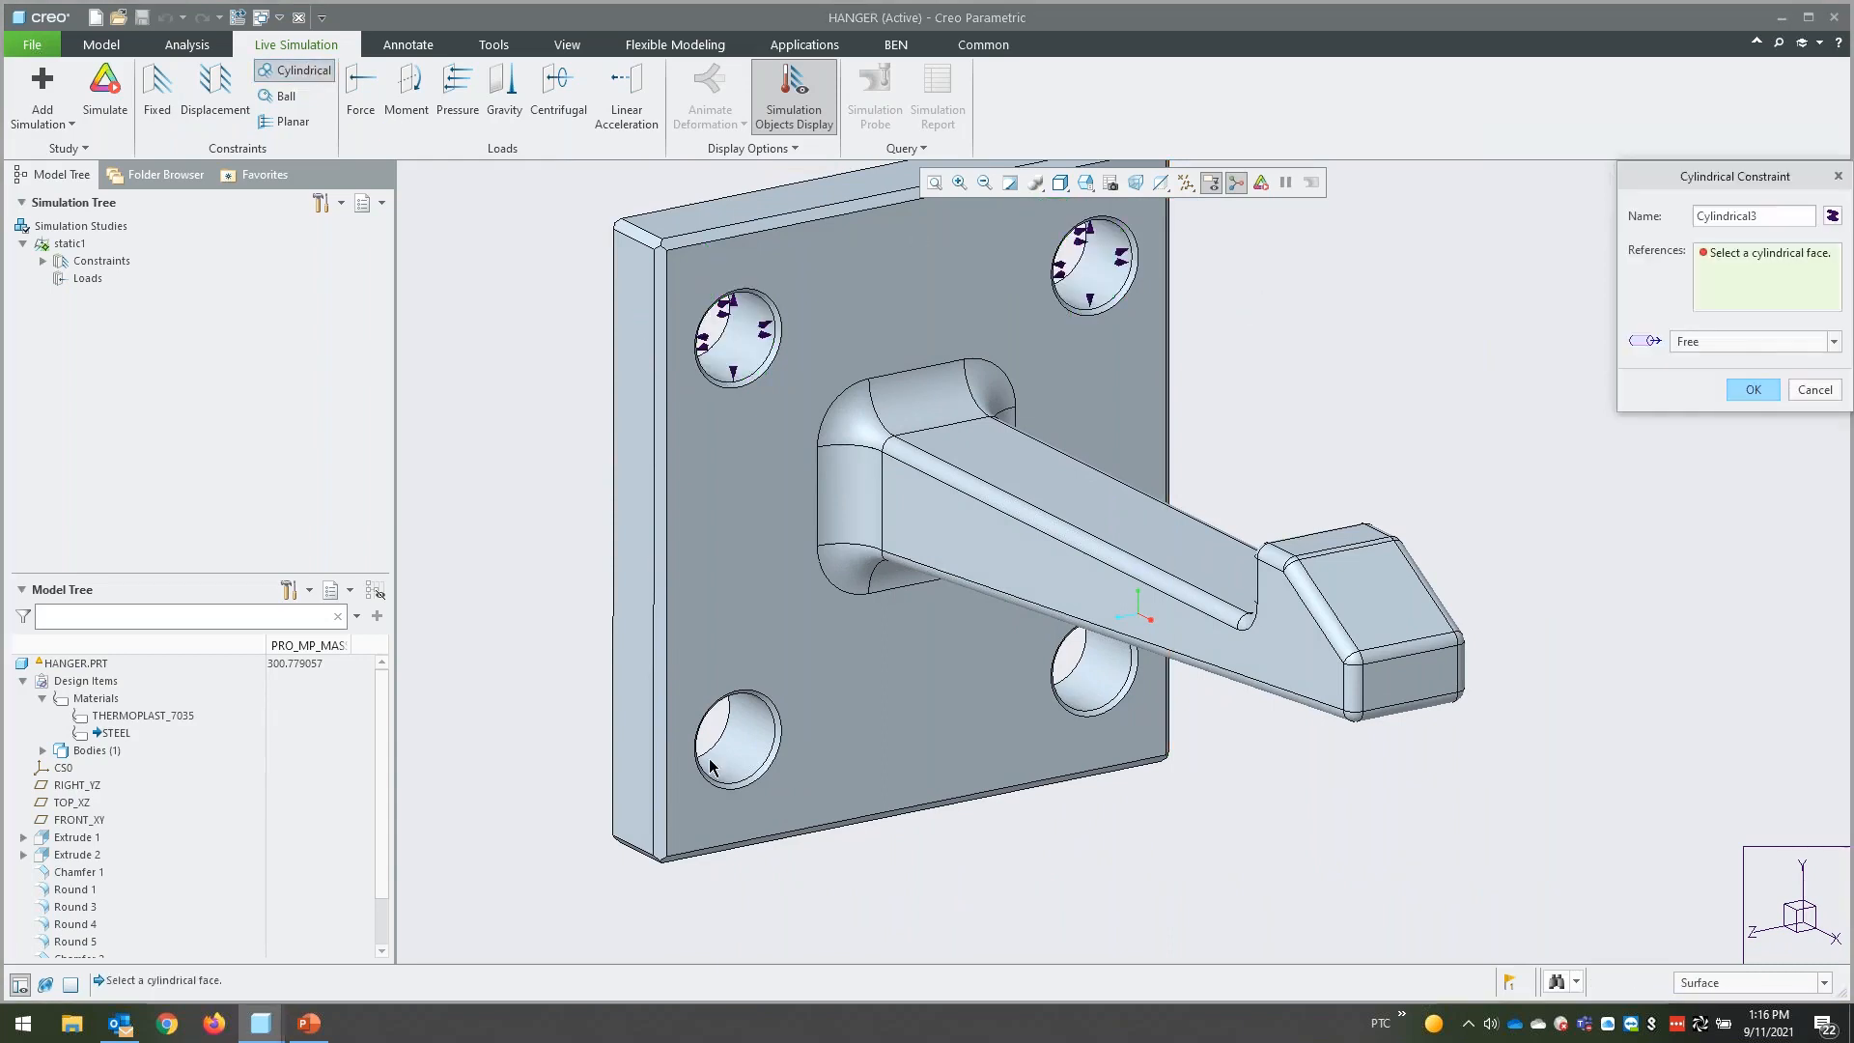
{"action": "left_click", "coordinate": [738, 734]}
{"action": "left_click", "coordinate": [1753, 390]}
{"action": "left_click", "coordinate": [1090, 673]}
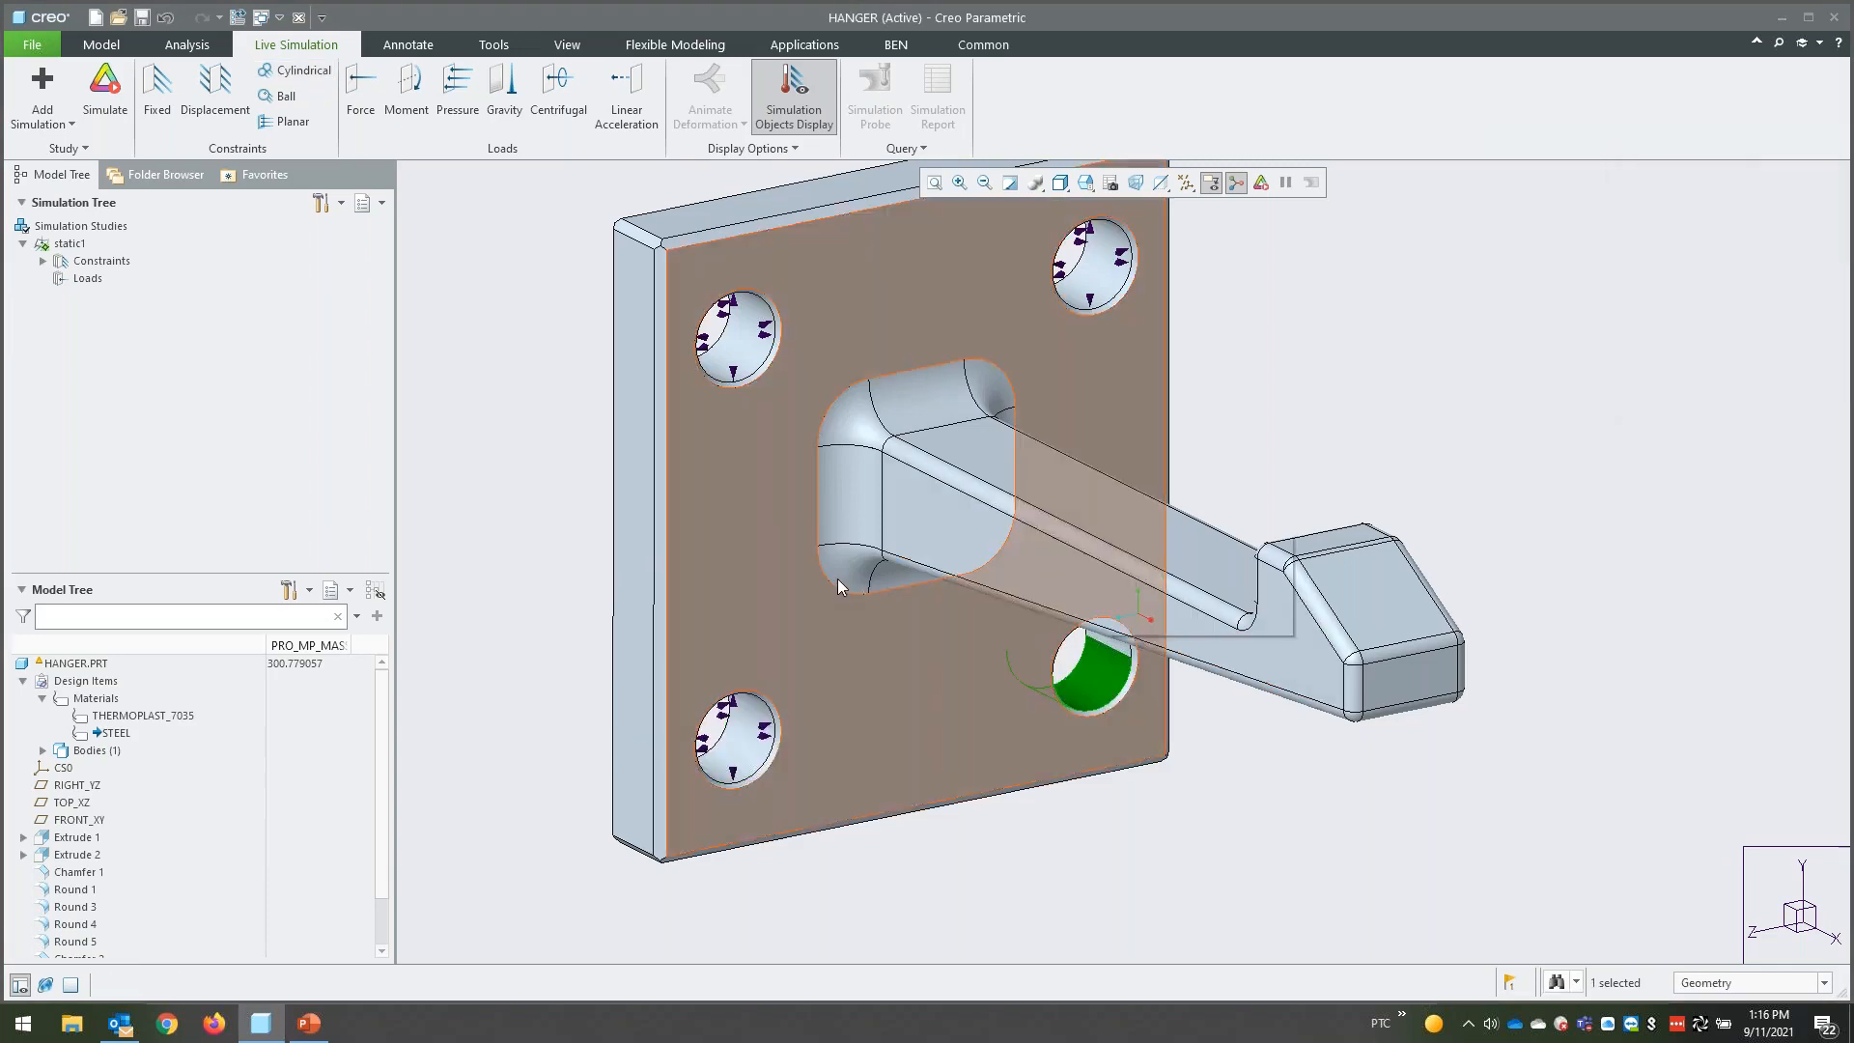
{"action": "left_click", "coordinate": [299, 71]}
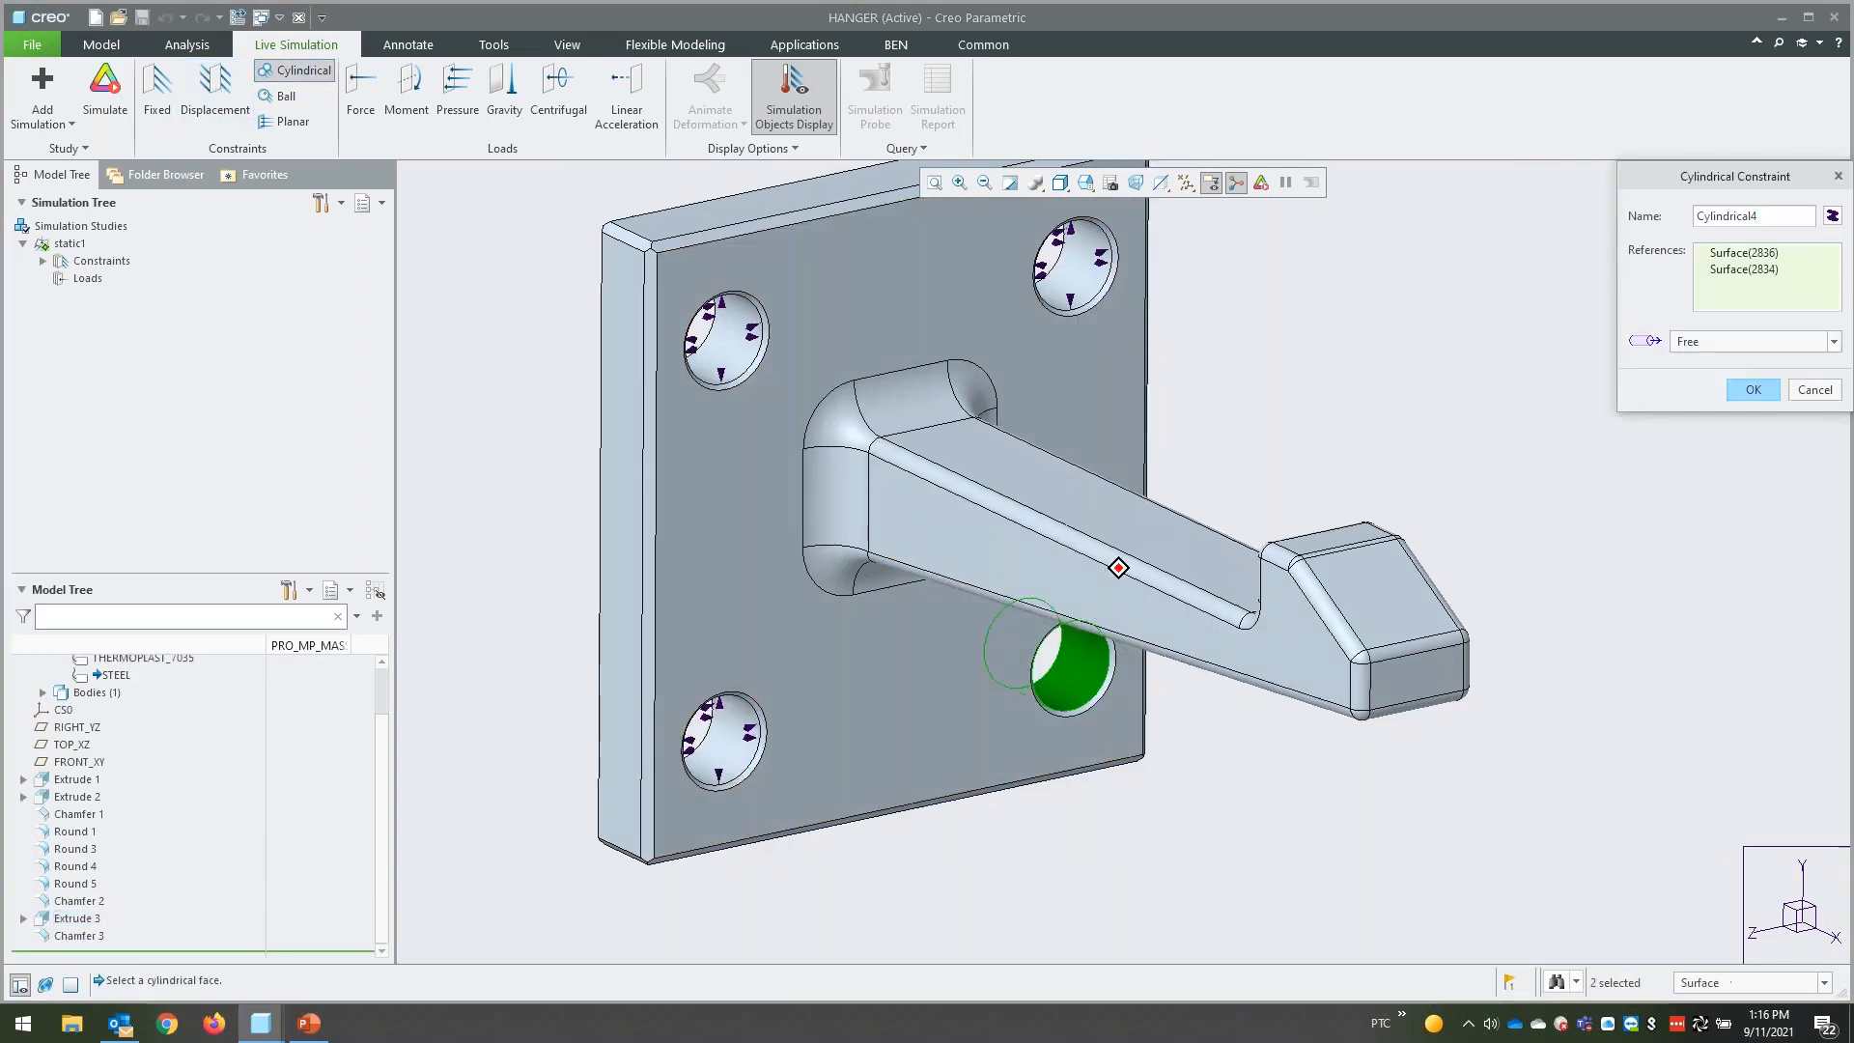
{"action": "left_click", "coordinate": [1751, 385]}
- Add a total force load of -100 N in the Y direction to the sloped face at the hanger's tip
{"action": "middle_click_drag", "start_coordinate": [1504, 477], "coordinate": [1421, 427]}
{"action": "left_click", "coordinate": [1421, 426]}
{"action": "left_click", "coordinate": [360, 91]}
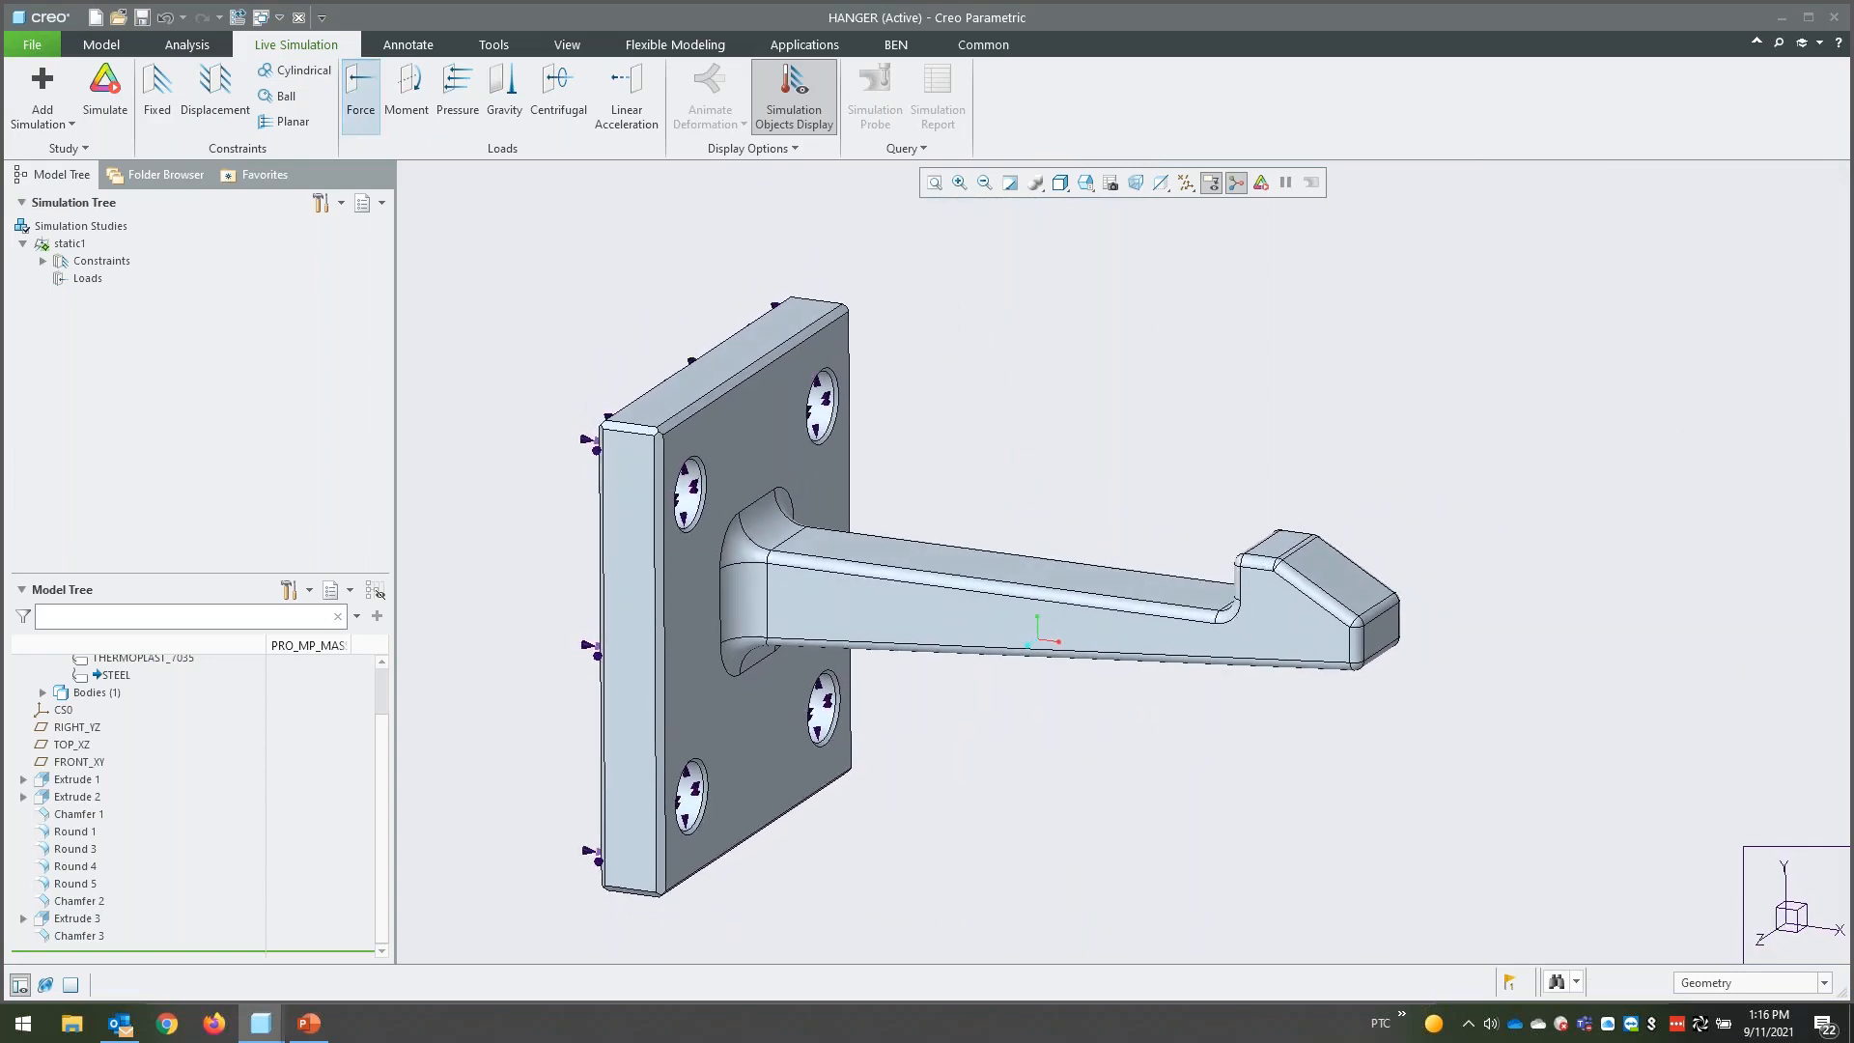
{"action": "left_click", "coordinate": [1348, 591]}
{"action": "middle_click_drag", "start_coordinate": [1349, 591], "coordinate": [1783, 871]}
{"action": "left_click", "coordinate": [1585, 396]}
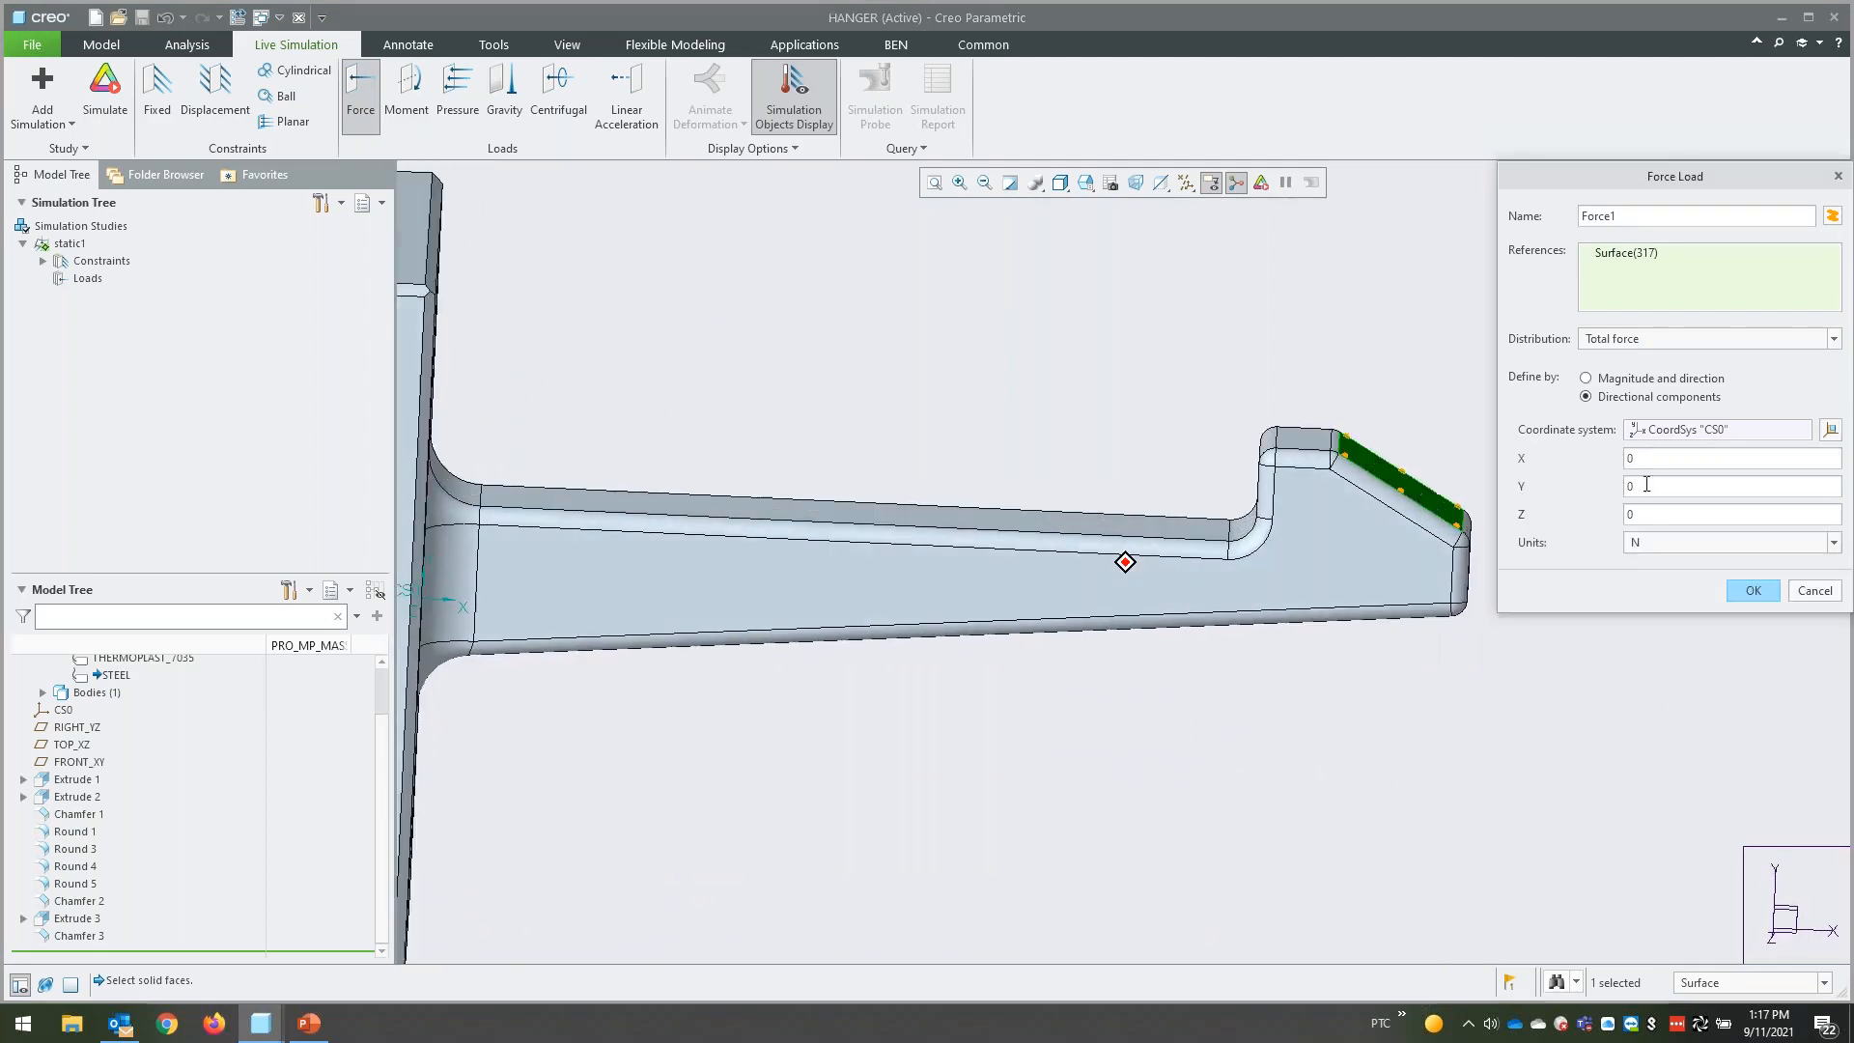
{"action": "type", "text": "-100"}
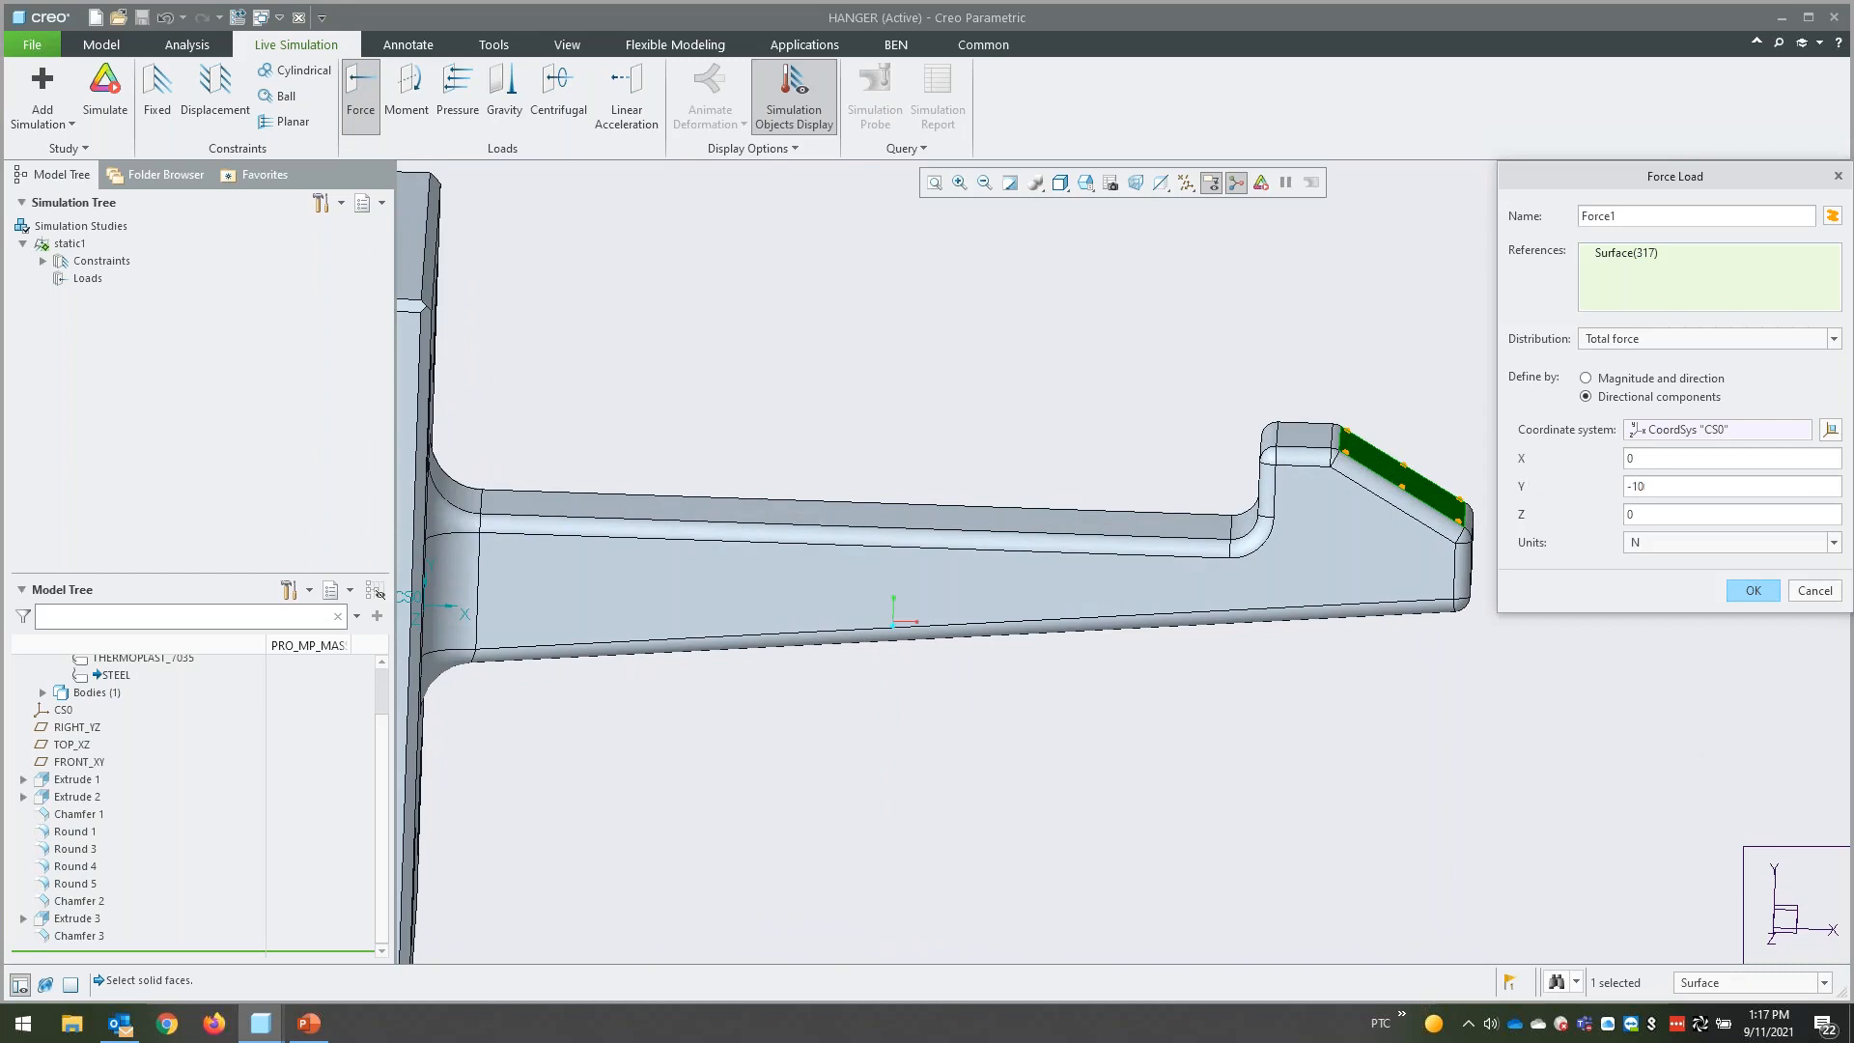
{"action": "left_click", "coordinate": [1753, 592]}
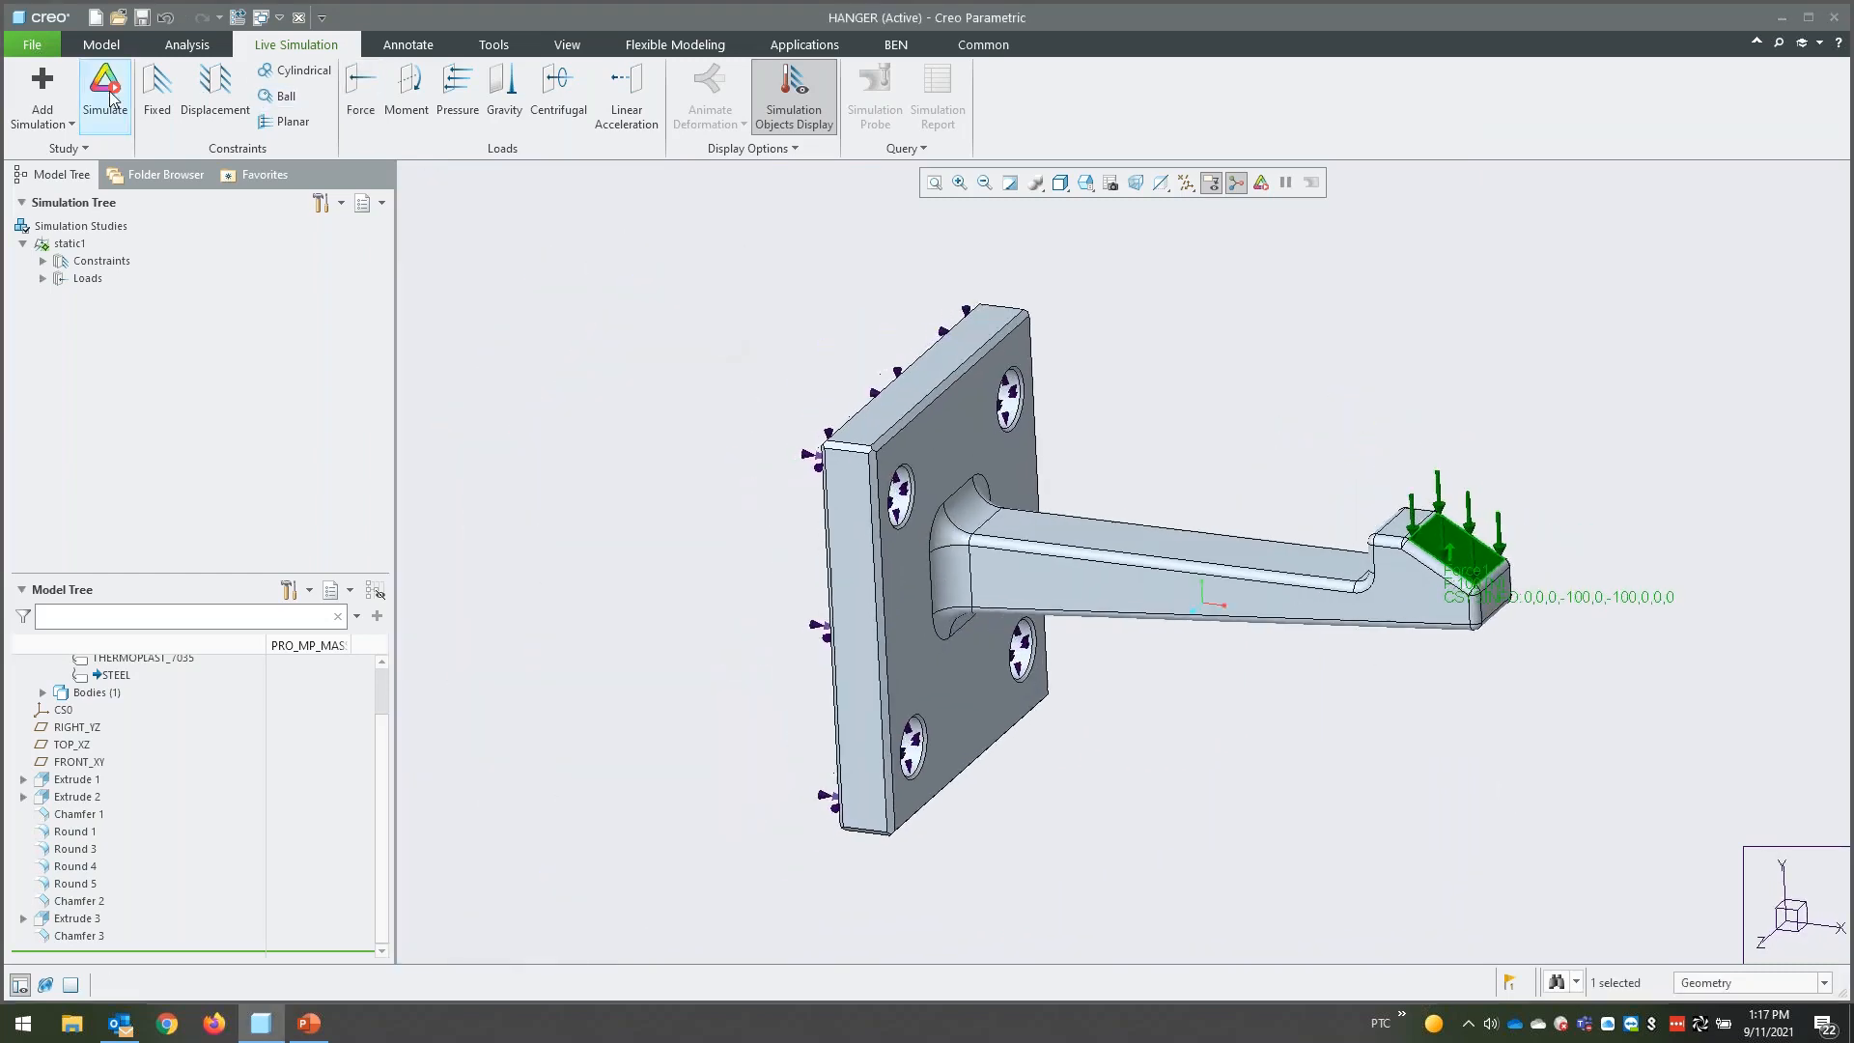
- Run the static1 simulation study and inspect the Von Mises stress distribution on the hanger
{"action": "left_click", "coordinate": [112, 97]}
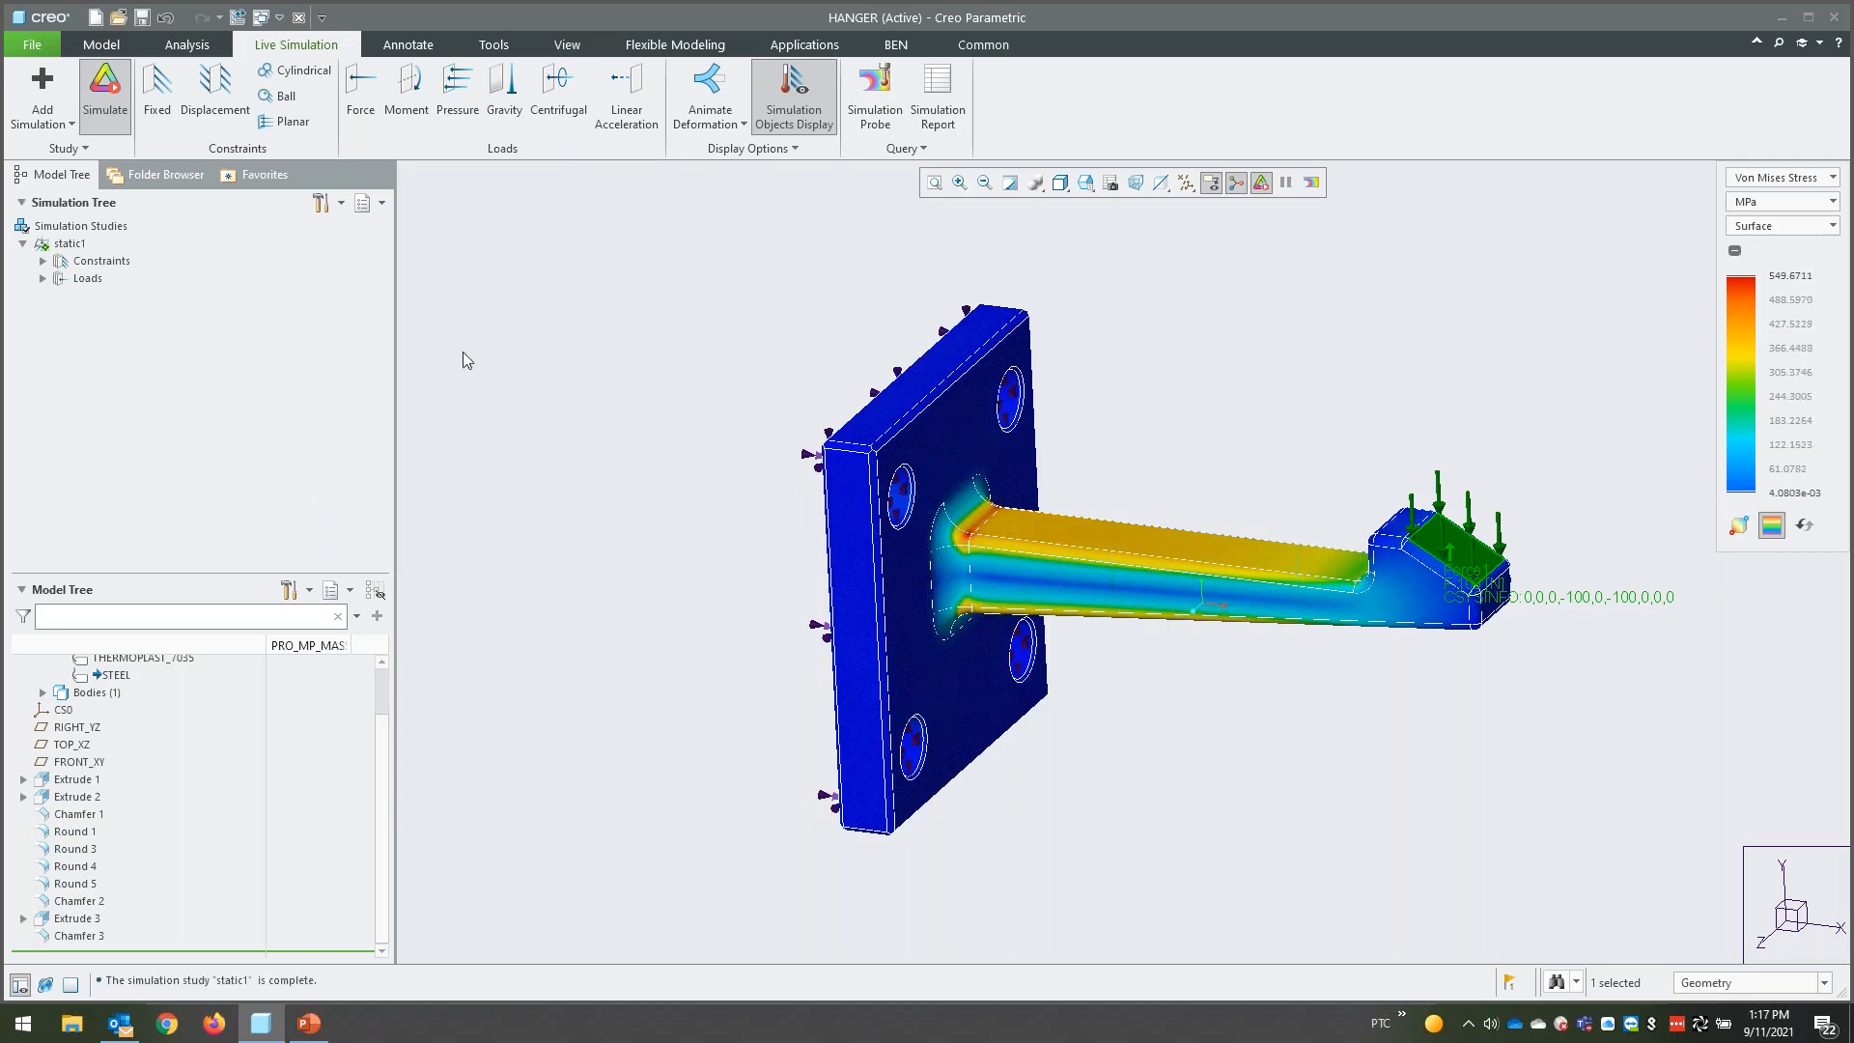
{"action": "middle_click_drag", "start_coordinate": [1535, 550], "coordinate": [1520, 546]}
{"action": "mouse_move", "coordinate": [1632, 526]}
{"action": "middle_mouse_down", "text": "shift"}
{"action": "mouse_move", "coordinate": [1506, 545]}
{"action": "mouse_move", "coordinate": [1578, 526]}
{"action": "middle_mouse_up", "text": "shift"}
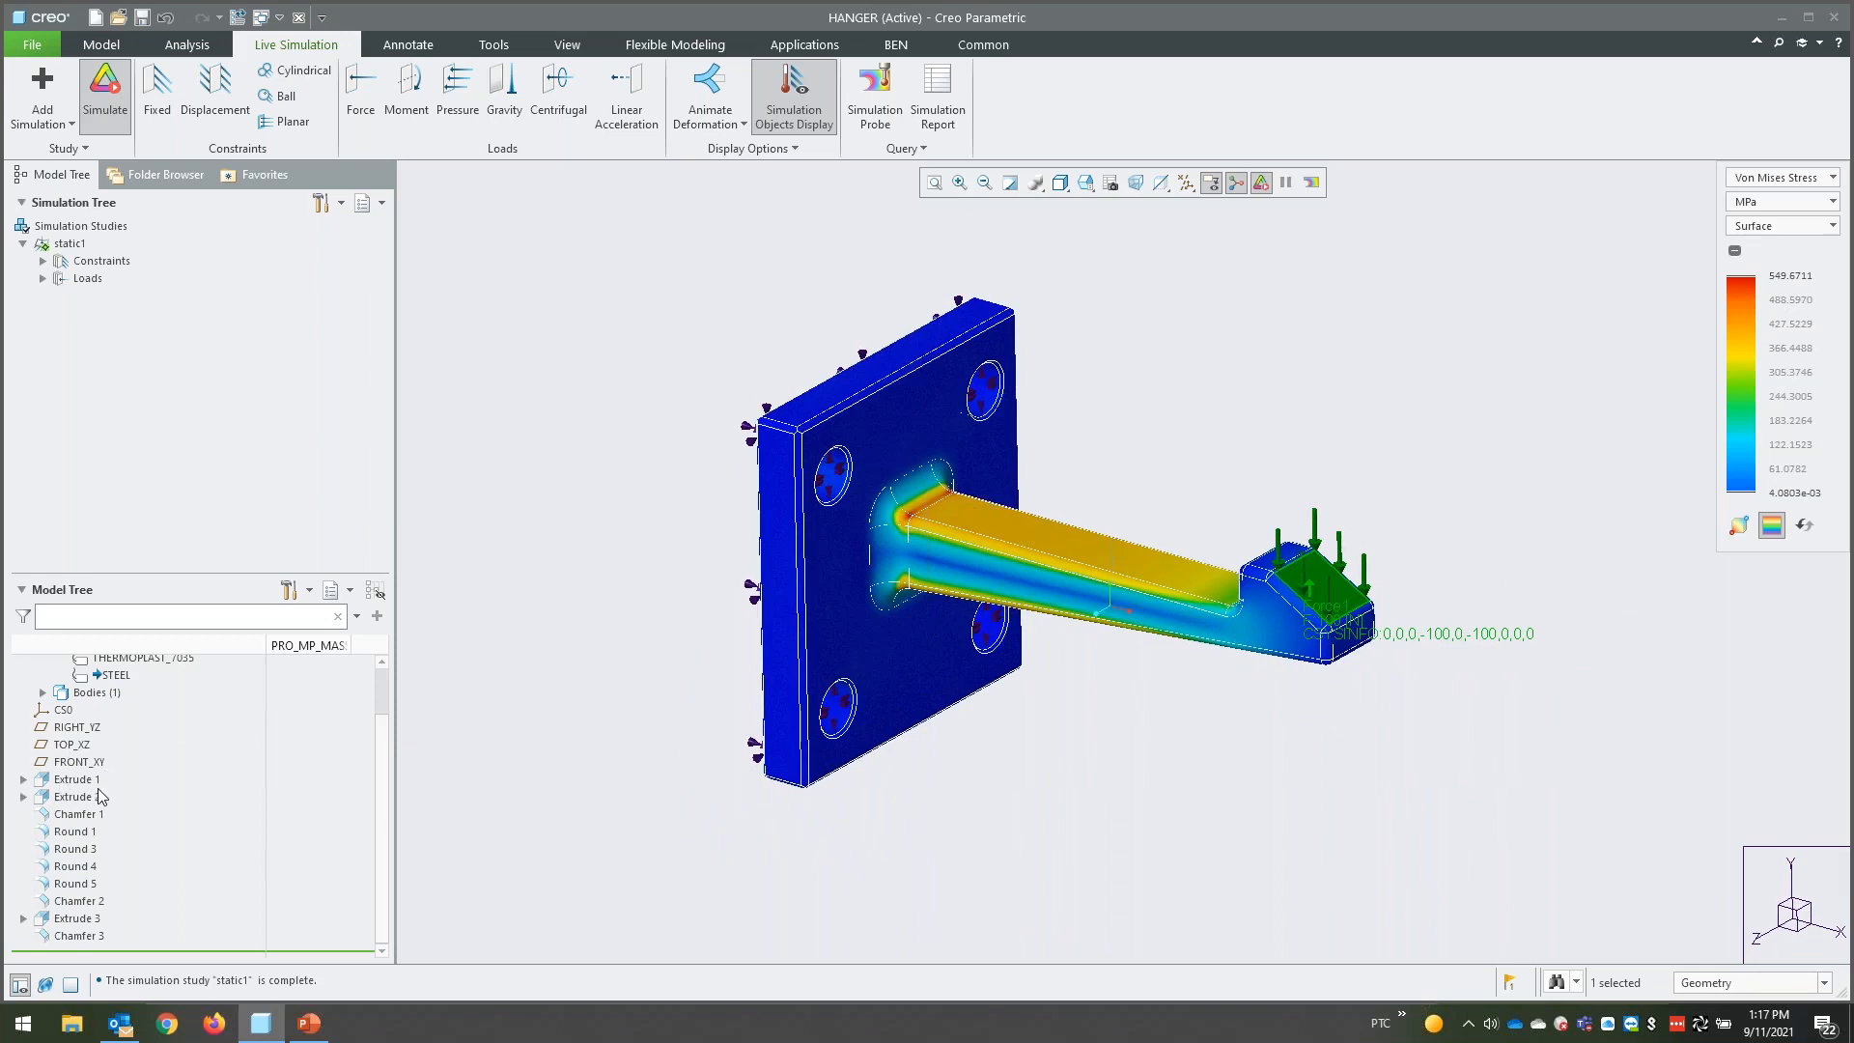
{"action": "scroll", "coordinate": [96, 801], "scroll_direction": "up", "scroll_amount": 2}
{"action": "left_click", "coordinate": [622, 840]}
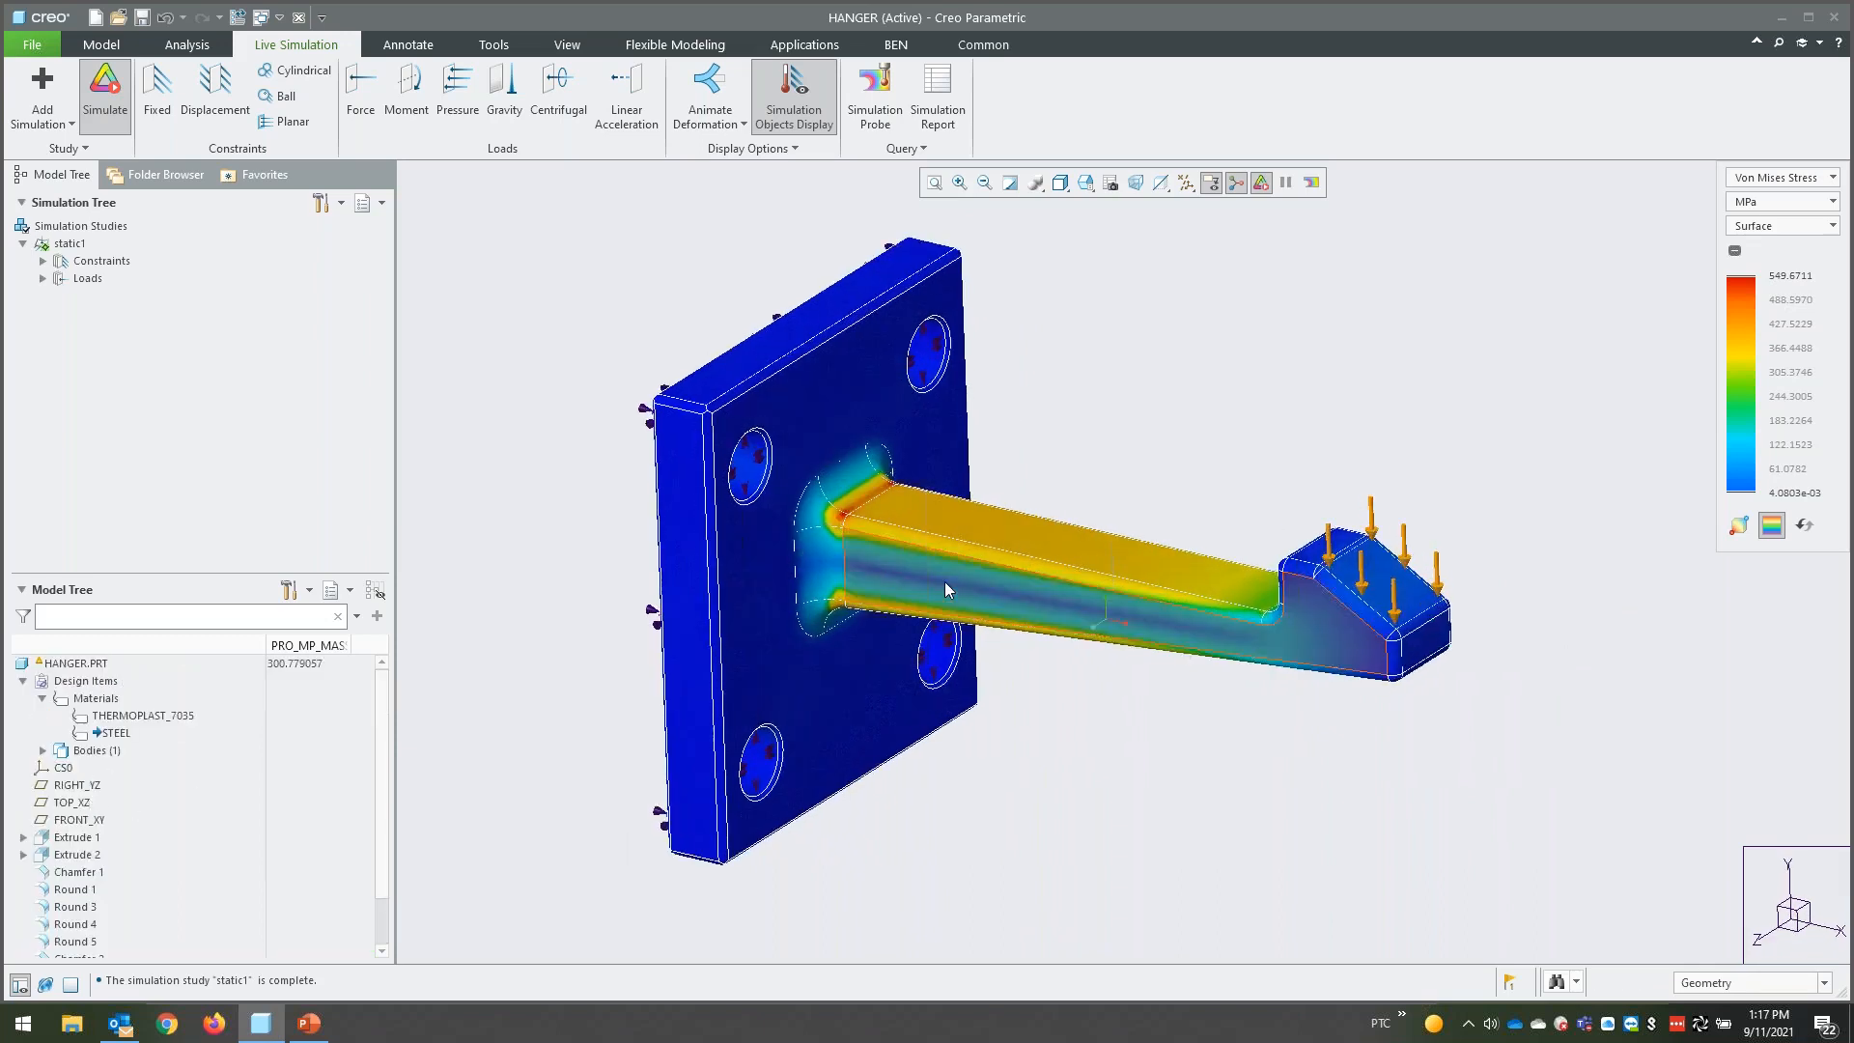
- Show the editable dimensions of the hanger arm's extrusion, Extrude 2, and examine them on the model
{"action": "left_click", "coordinate": [945, 583]}
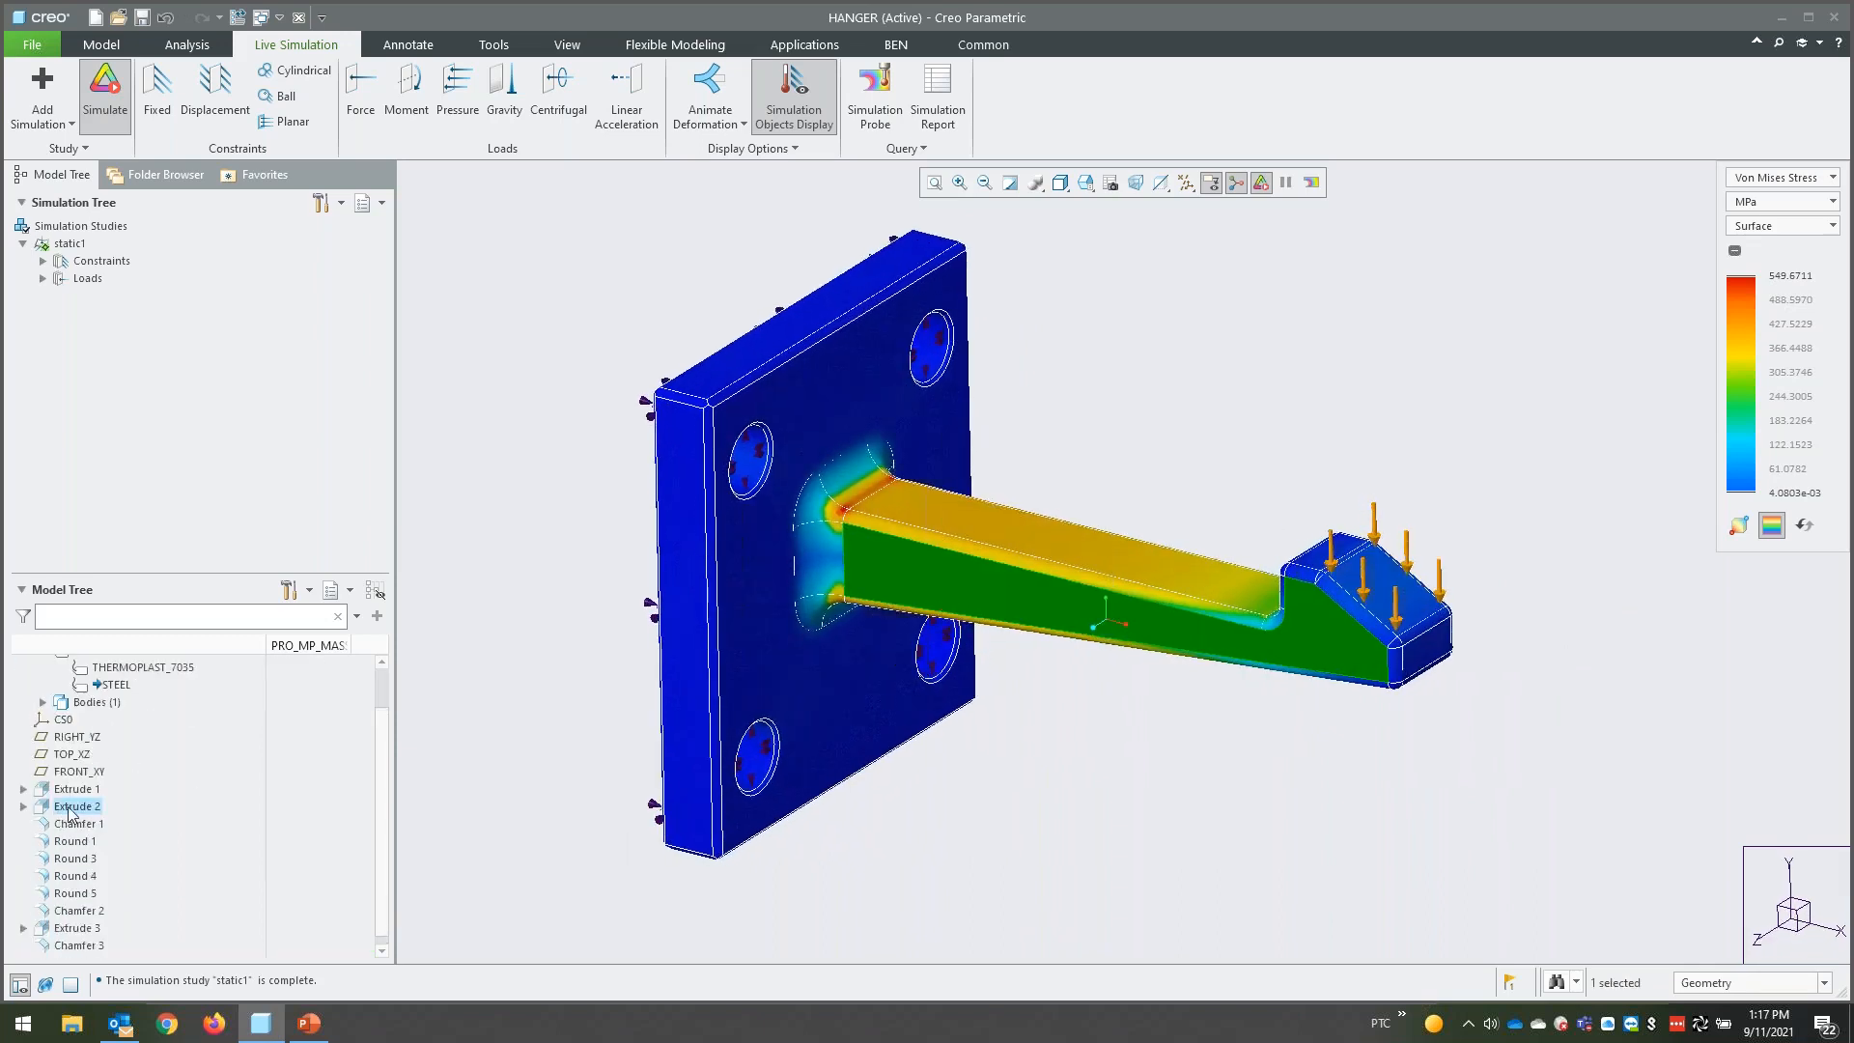
{"action": "right_click", "coordinate": [72, 809]}
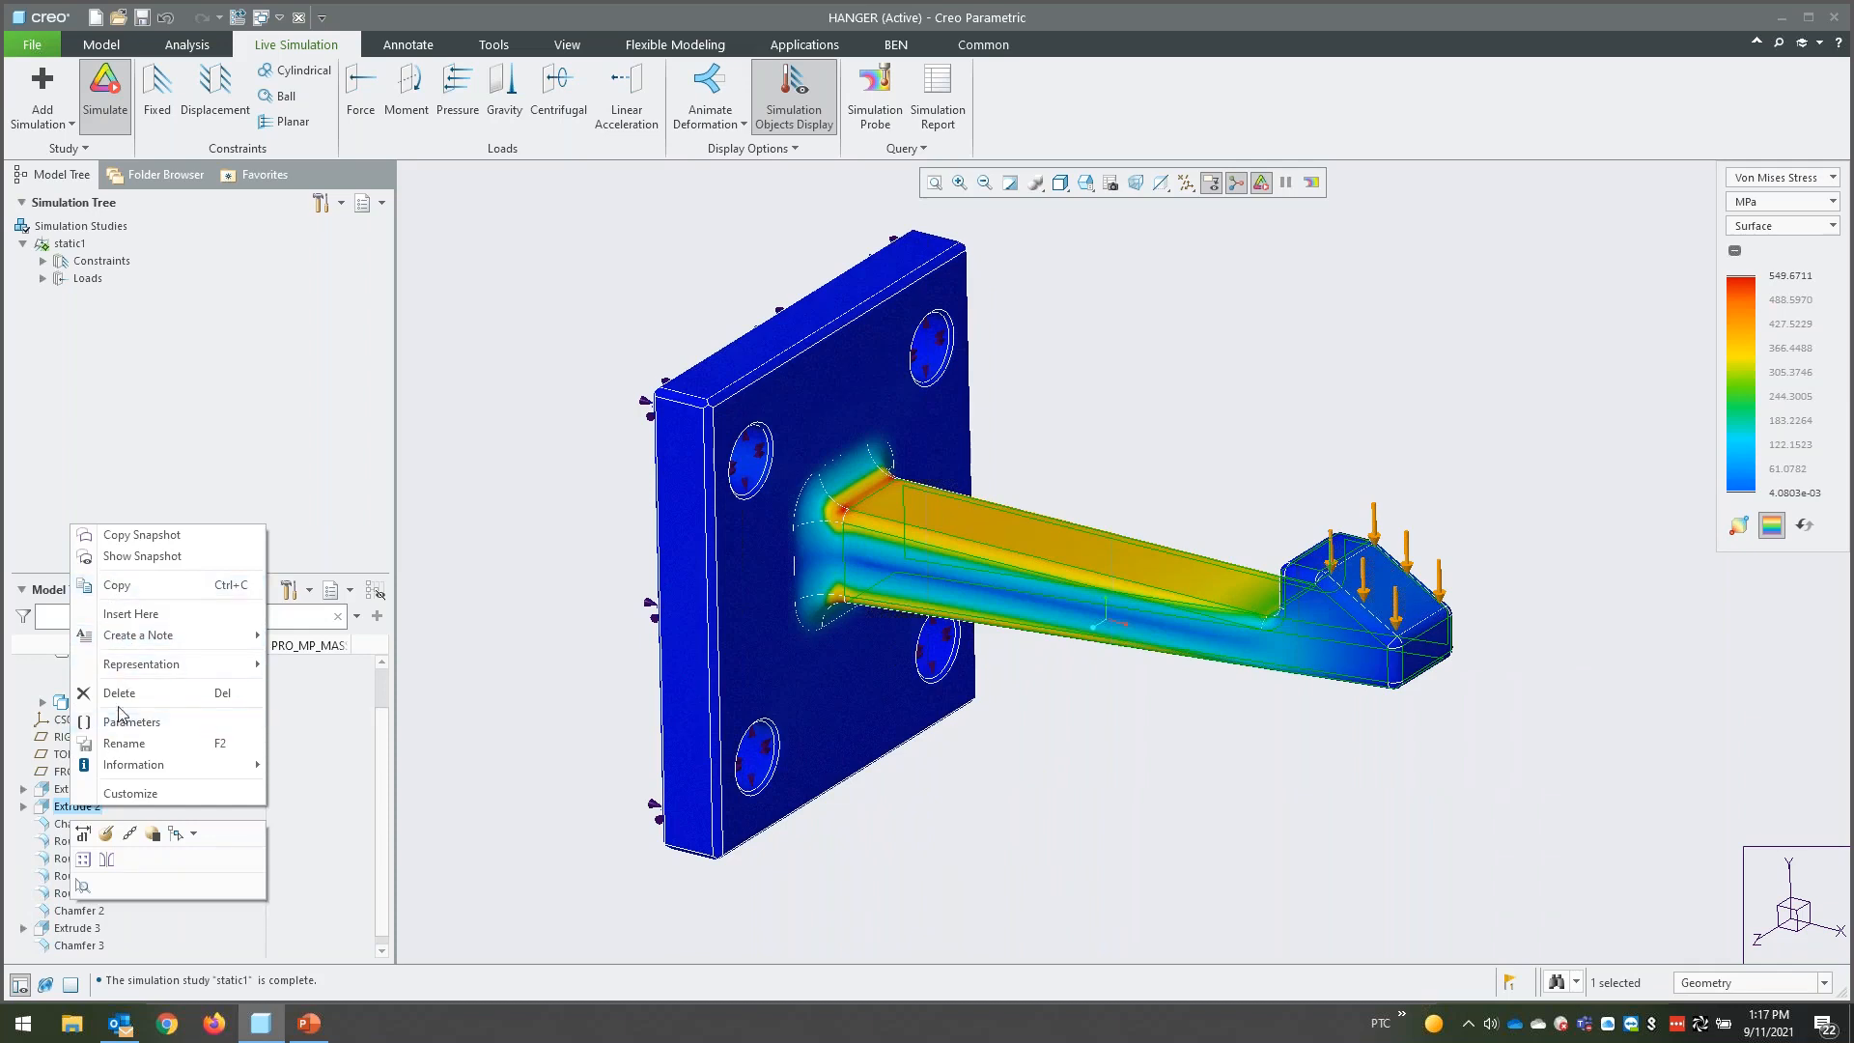
{"action": "left_click", "coordinate": [92, 830]}
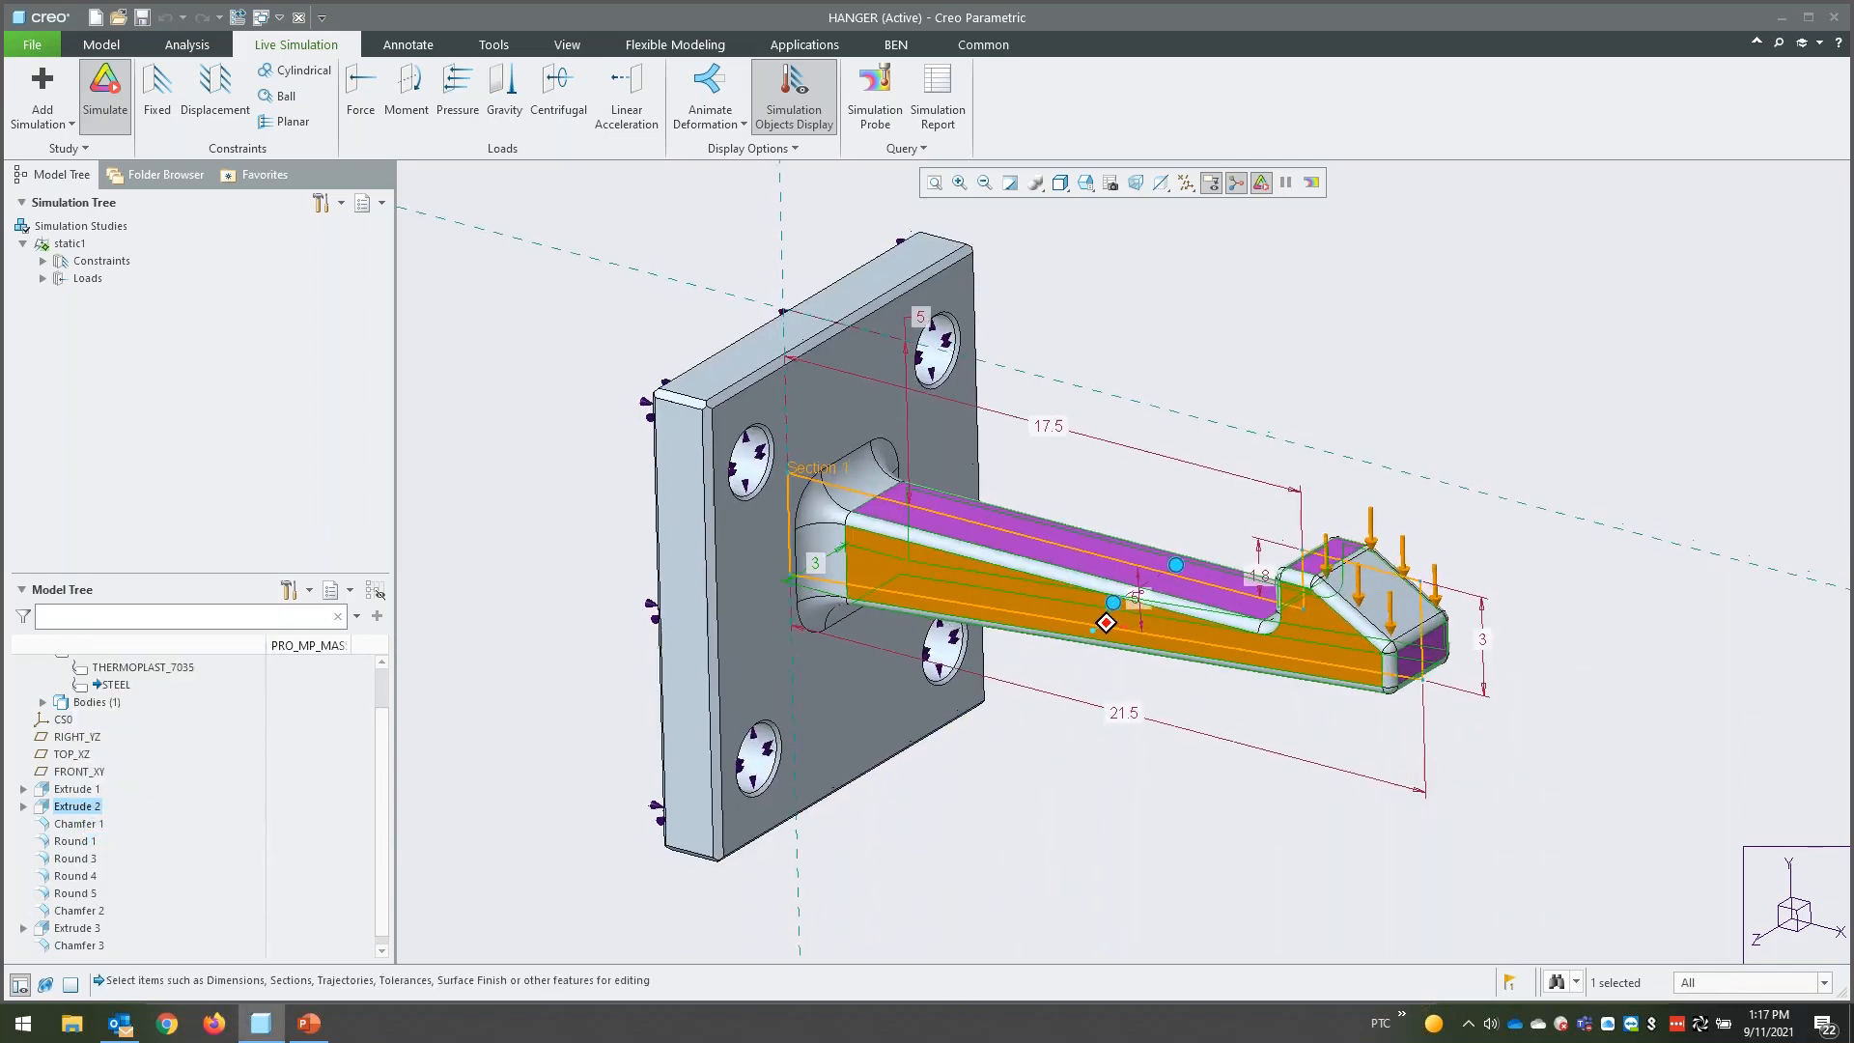
{"action": "middle_click_drag", "start_coordinate": [1093, 628], "coordinate": [645, 742]}
{"action": "left_click", "coordinate": [645, 742]}
- Review the dimensions of the mounting plate extrusion, Extrude 1, and the hole extrusion, Extrude 3
{"action": "left_click", "coordinate": [77, 788]}
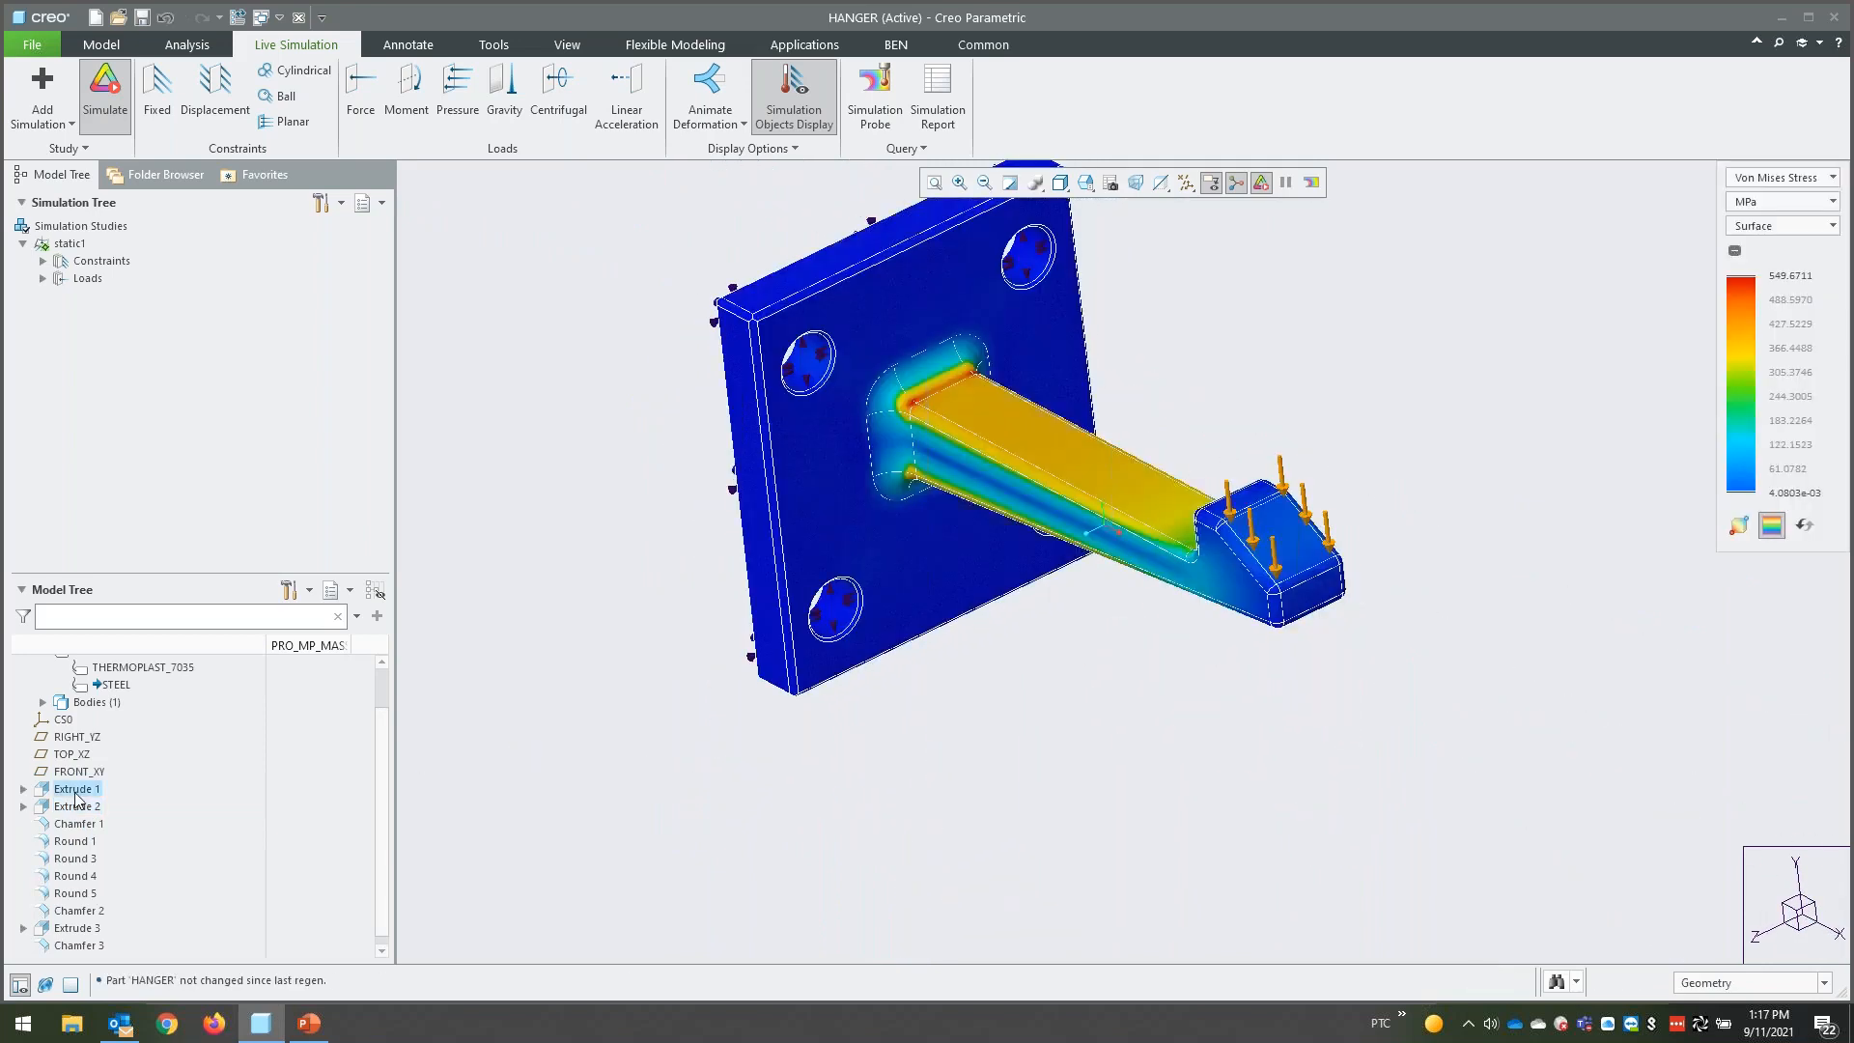
{"action": "left_click", "coordinate": [90, 676]}
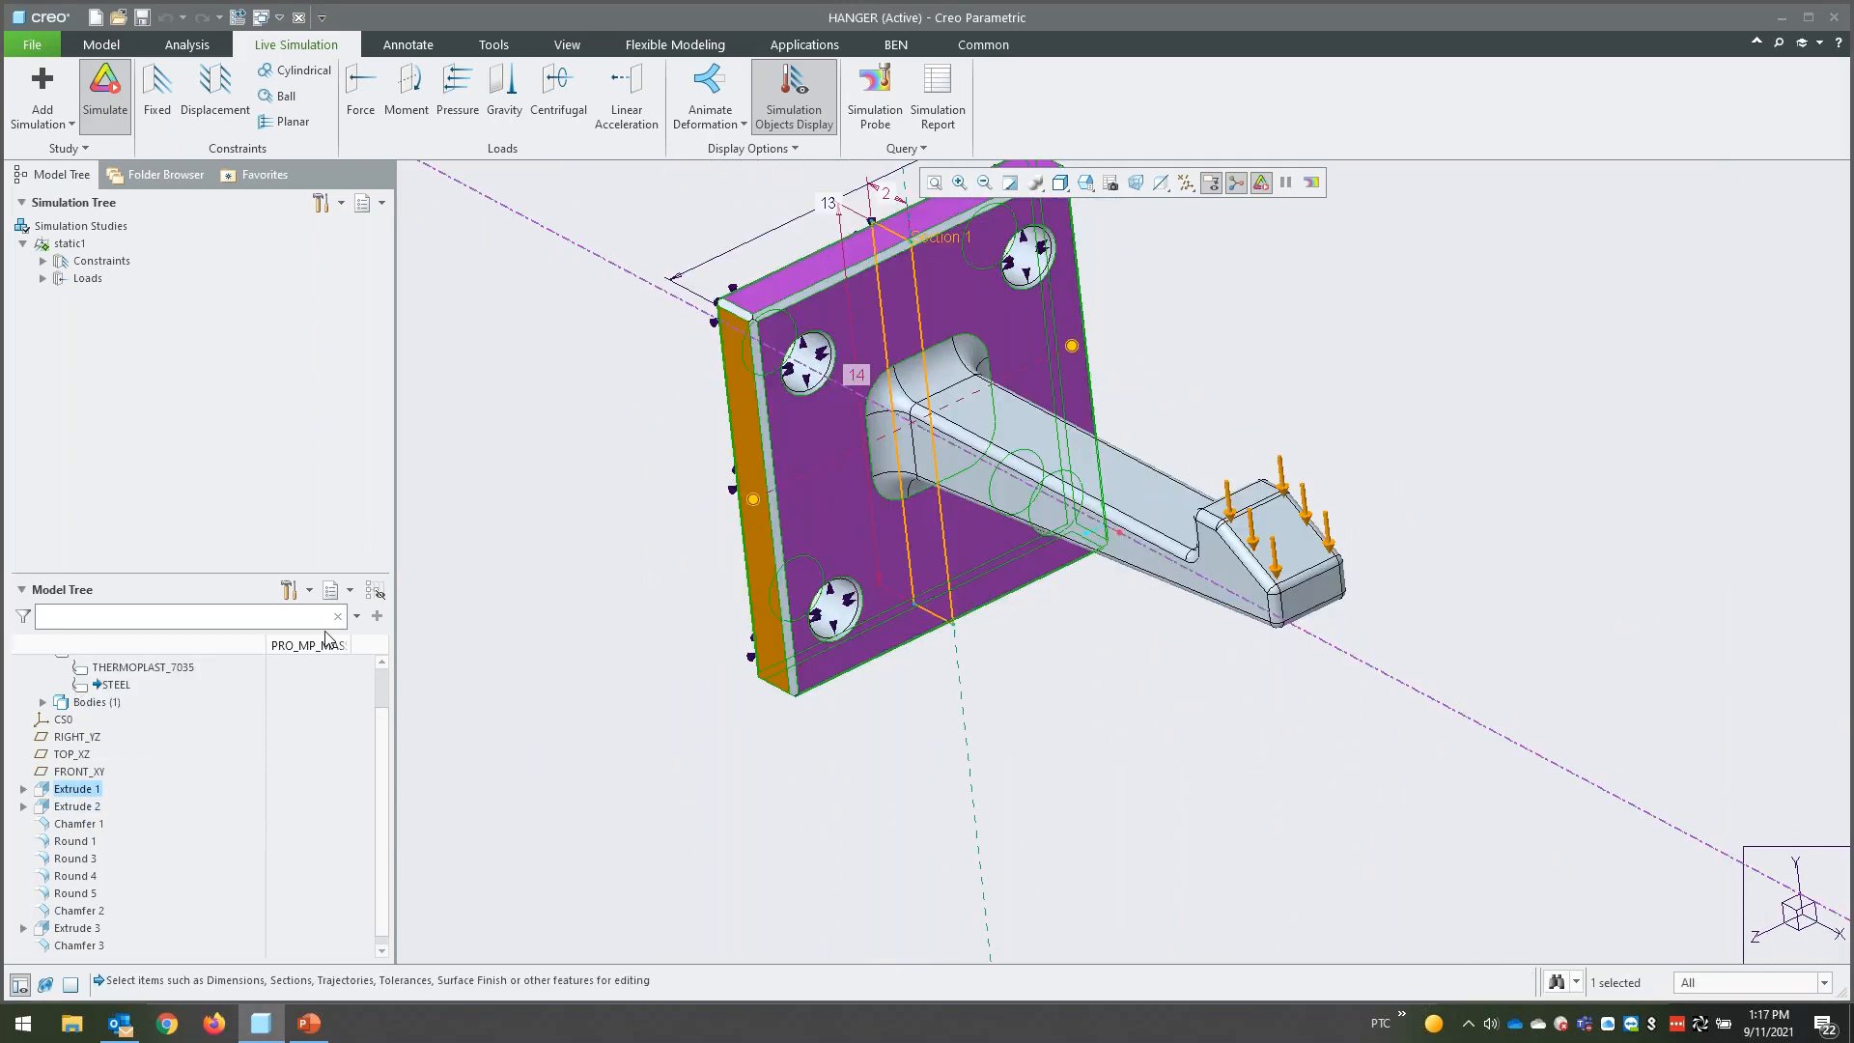
{"action": "double_click", "coordinate": [97, 929]}
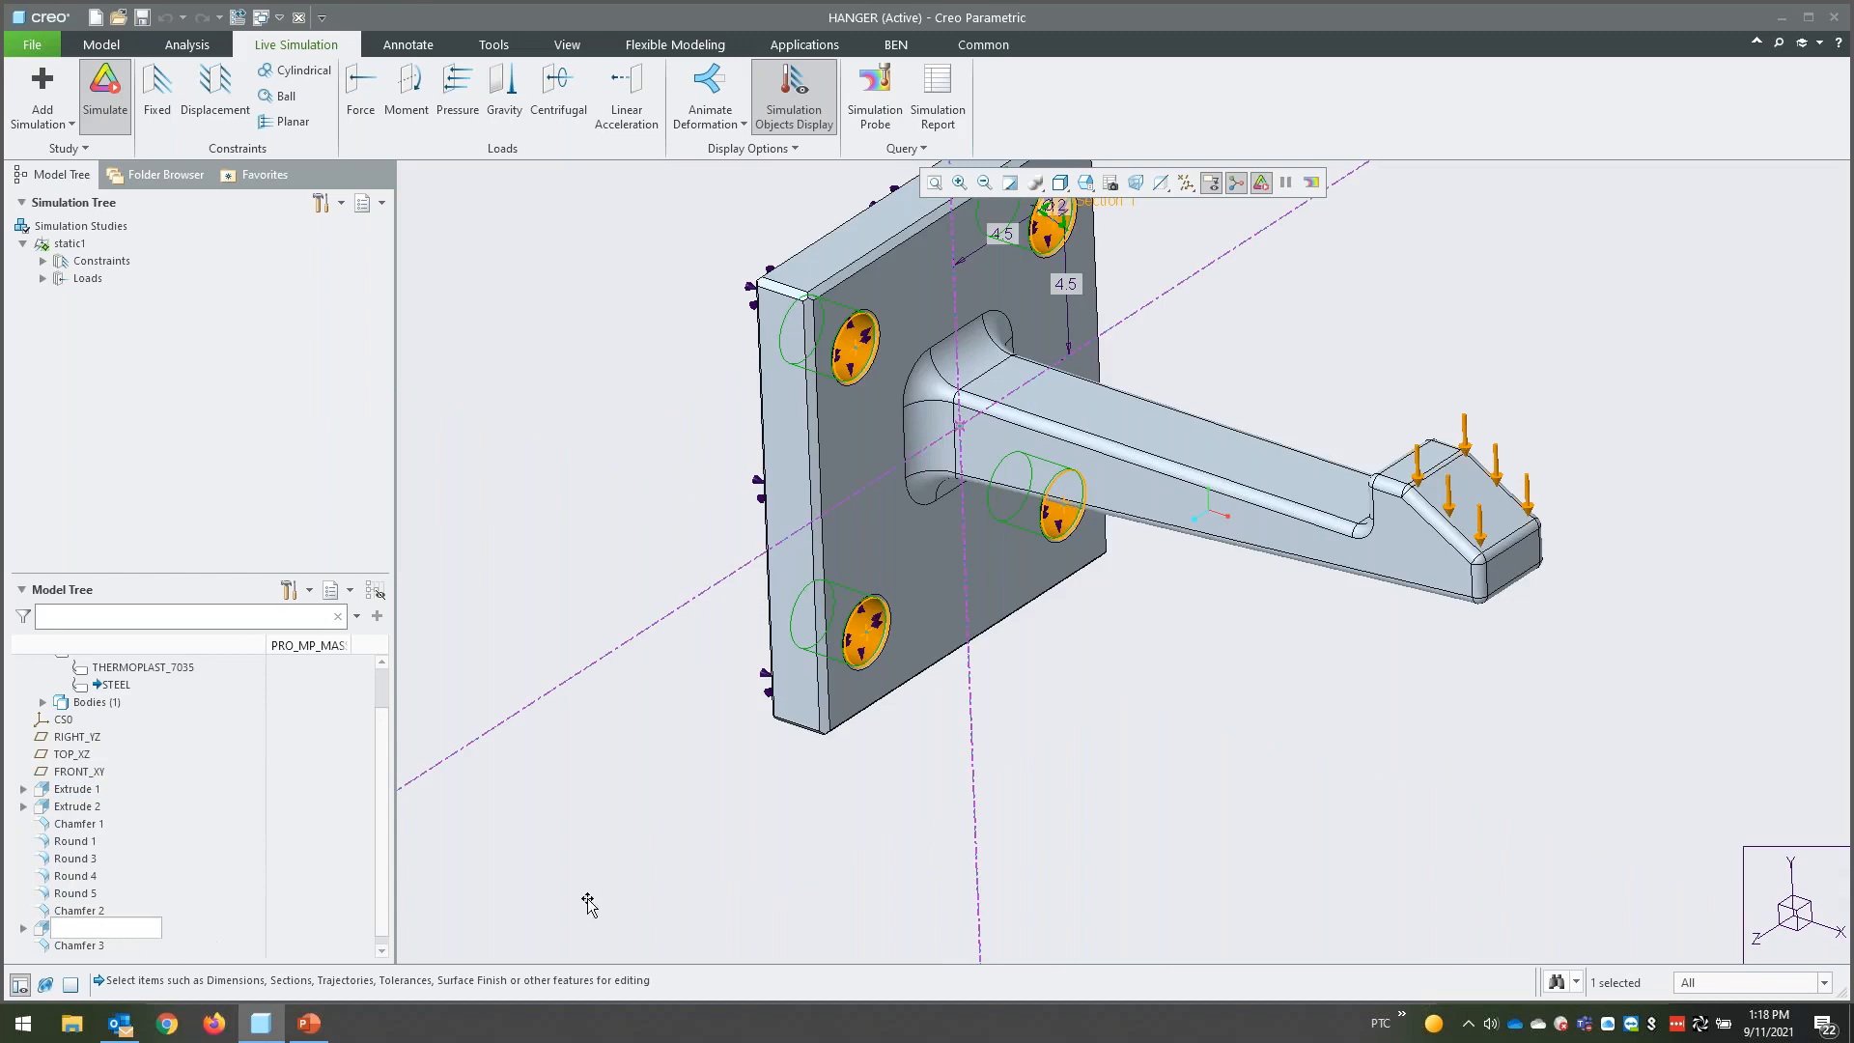
{"action": "left_click", "coordinate": [580, 893]}
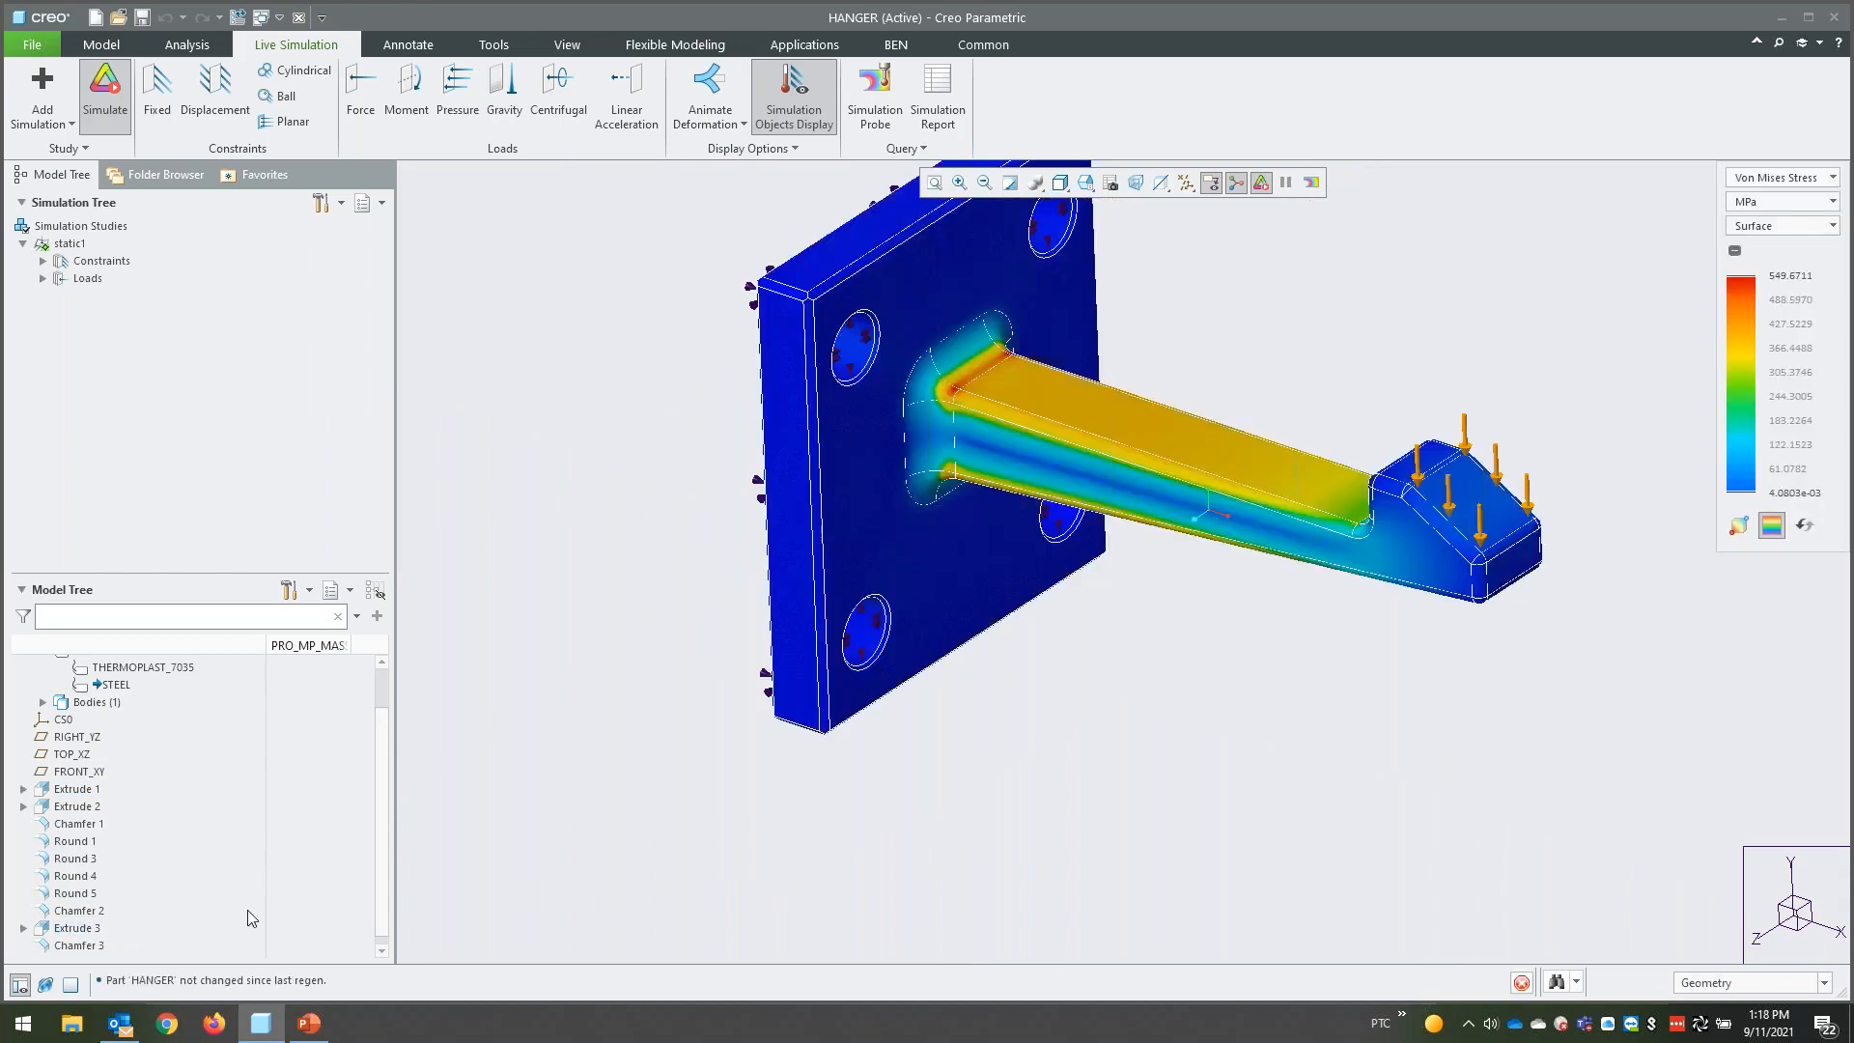
- Recheck the dimensions of the holes and mounting plate, and inspect the plate extrusion's definition without changing it
{"action": "left_click", "coordinate": [48, 933]}
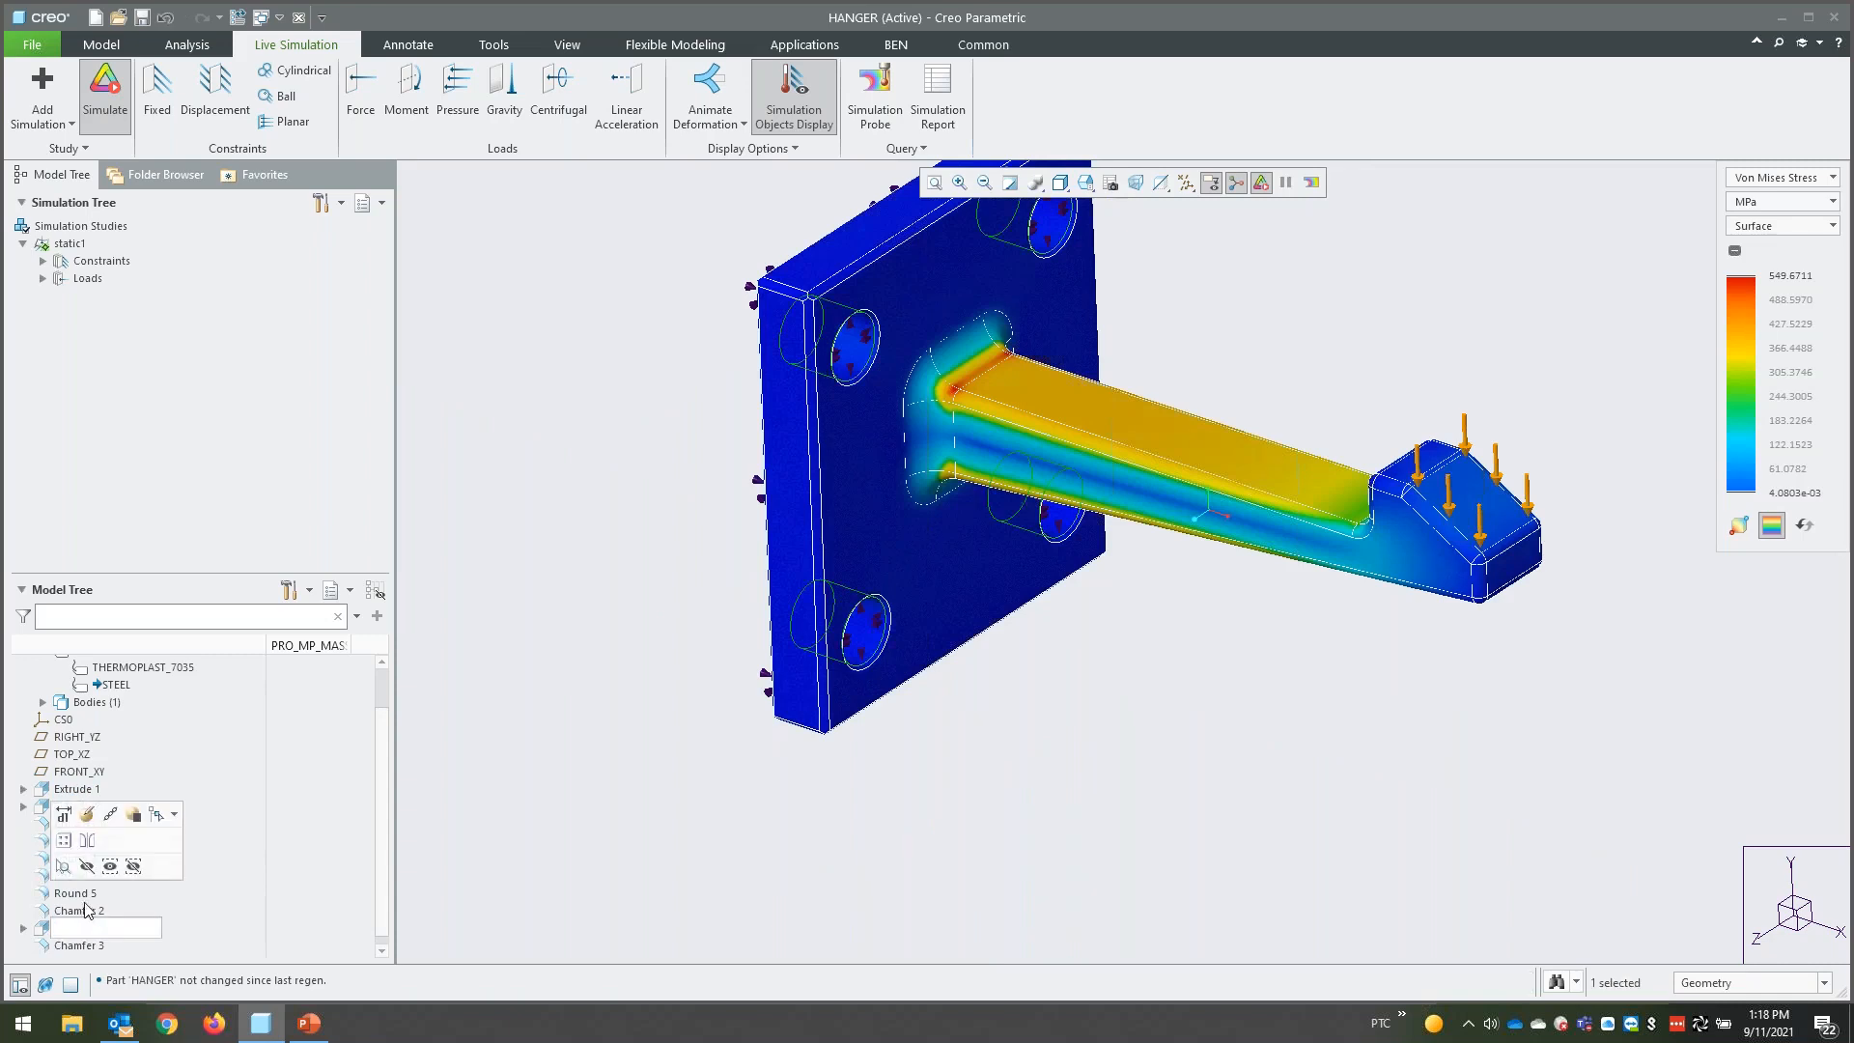
{"action": "left_click", "coordinate": [64, 815]}
{"action": "middle_click_drag", "start_coordinate": [820, 674], "coordinate": [663, 670]}
{"action": "left_click", "coordinate": [75, 791]}
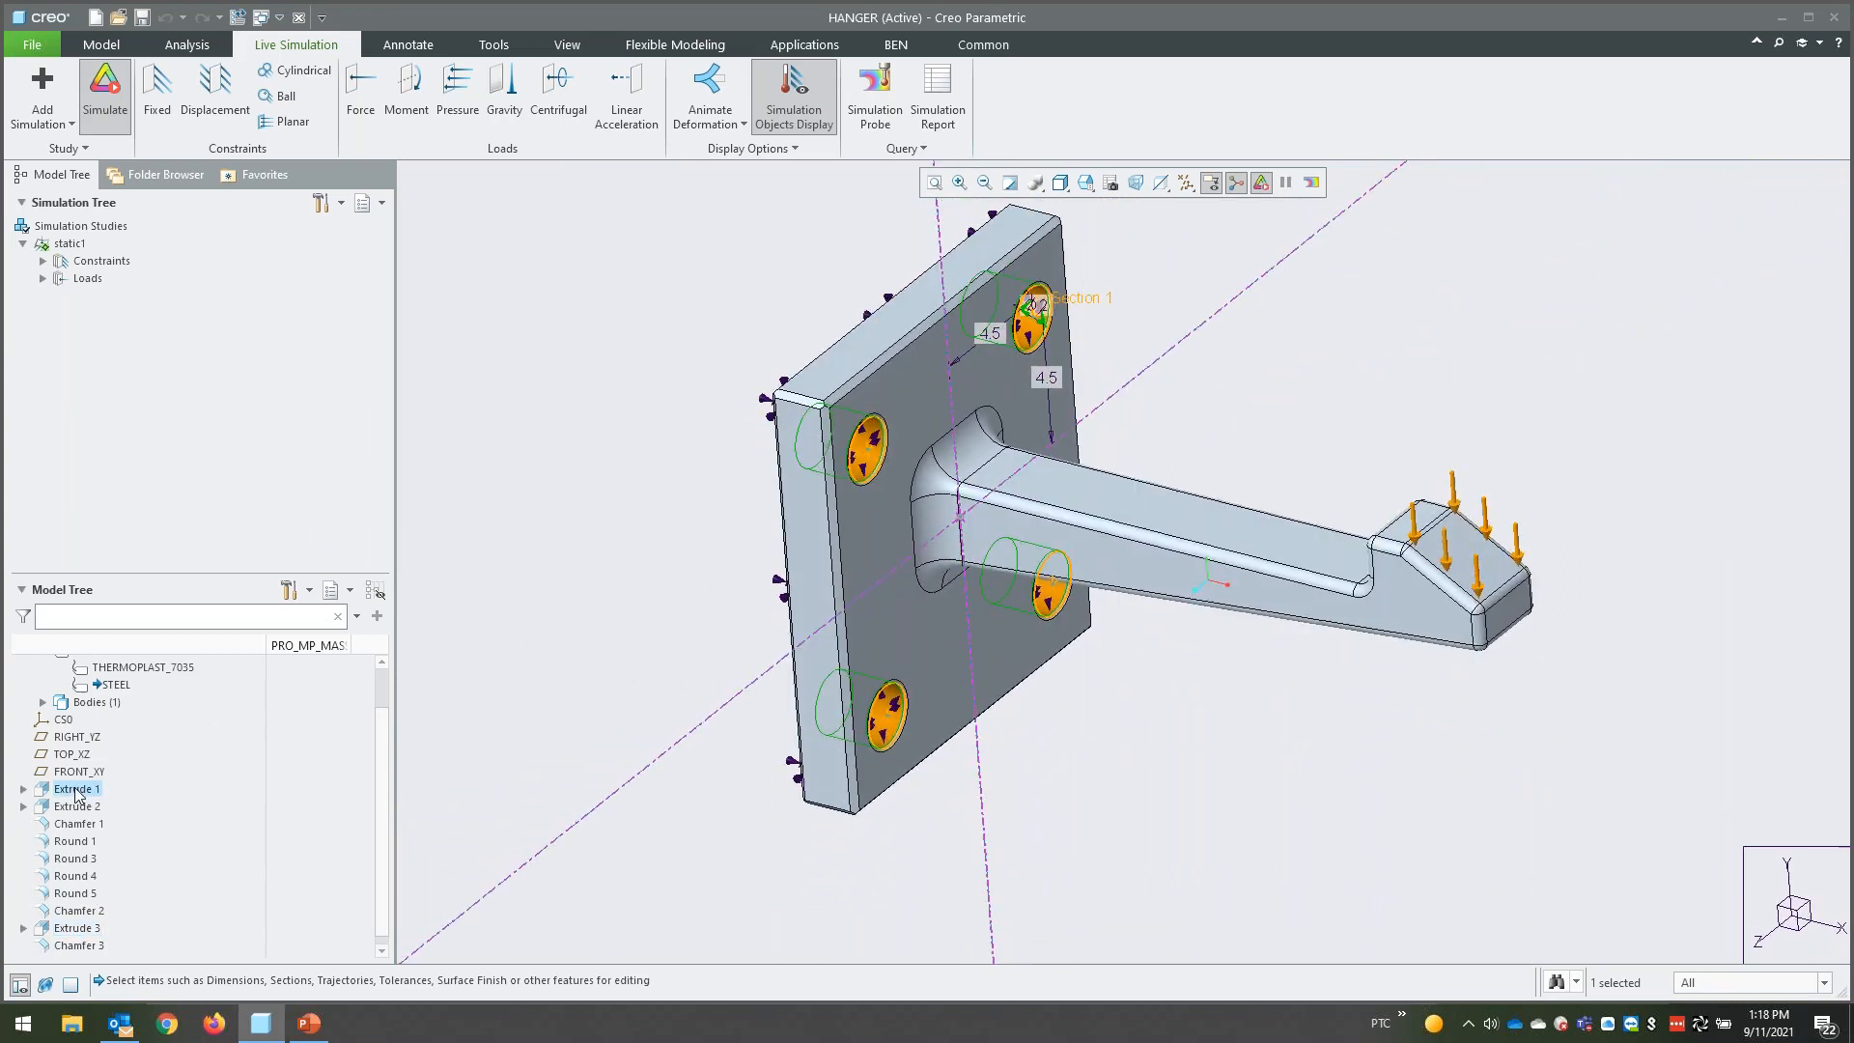
{"action": "right_click", "coordinate": [78, 797]}
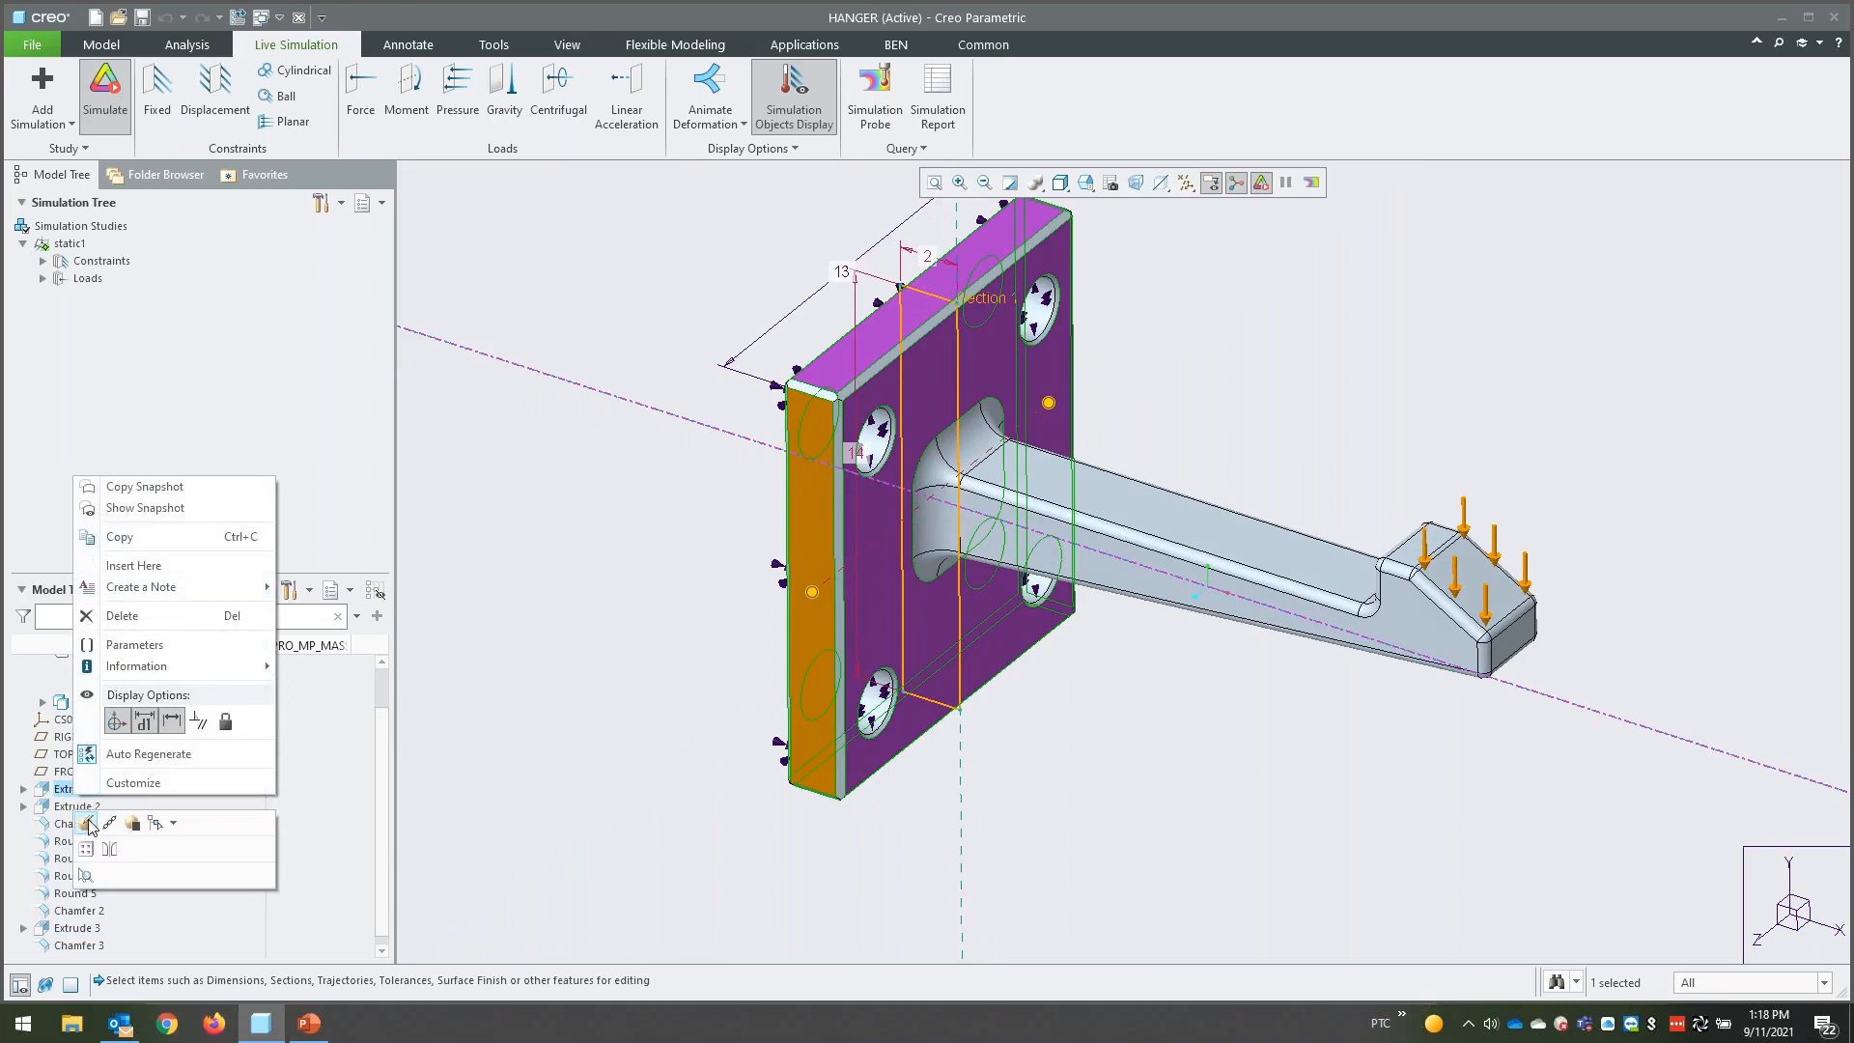
{"action": "left_click", "coordinate": [87, 826]}
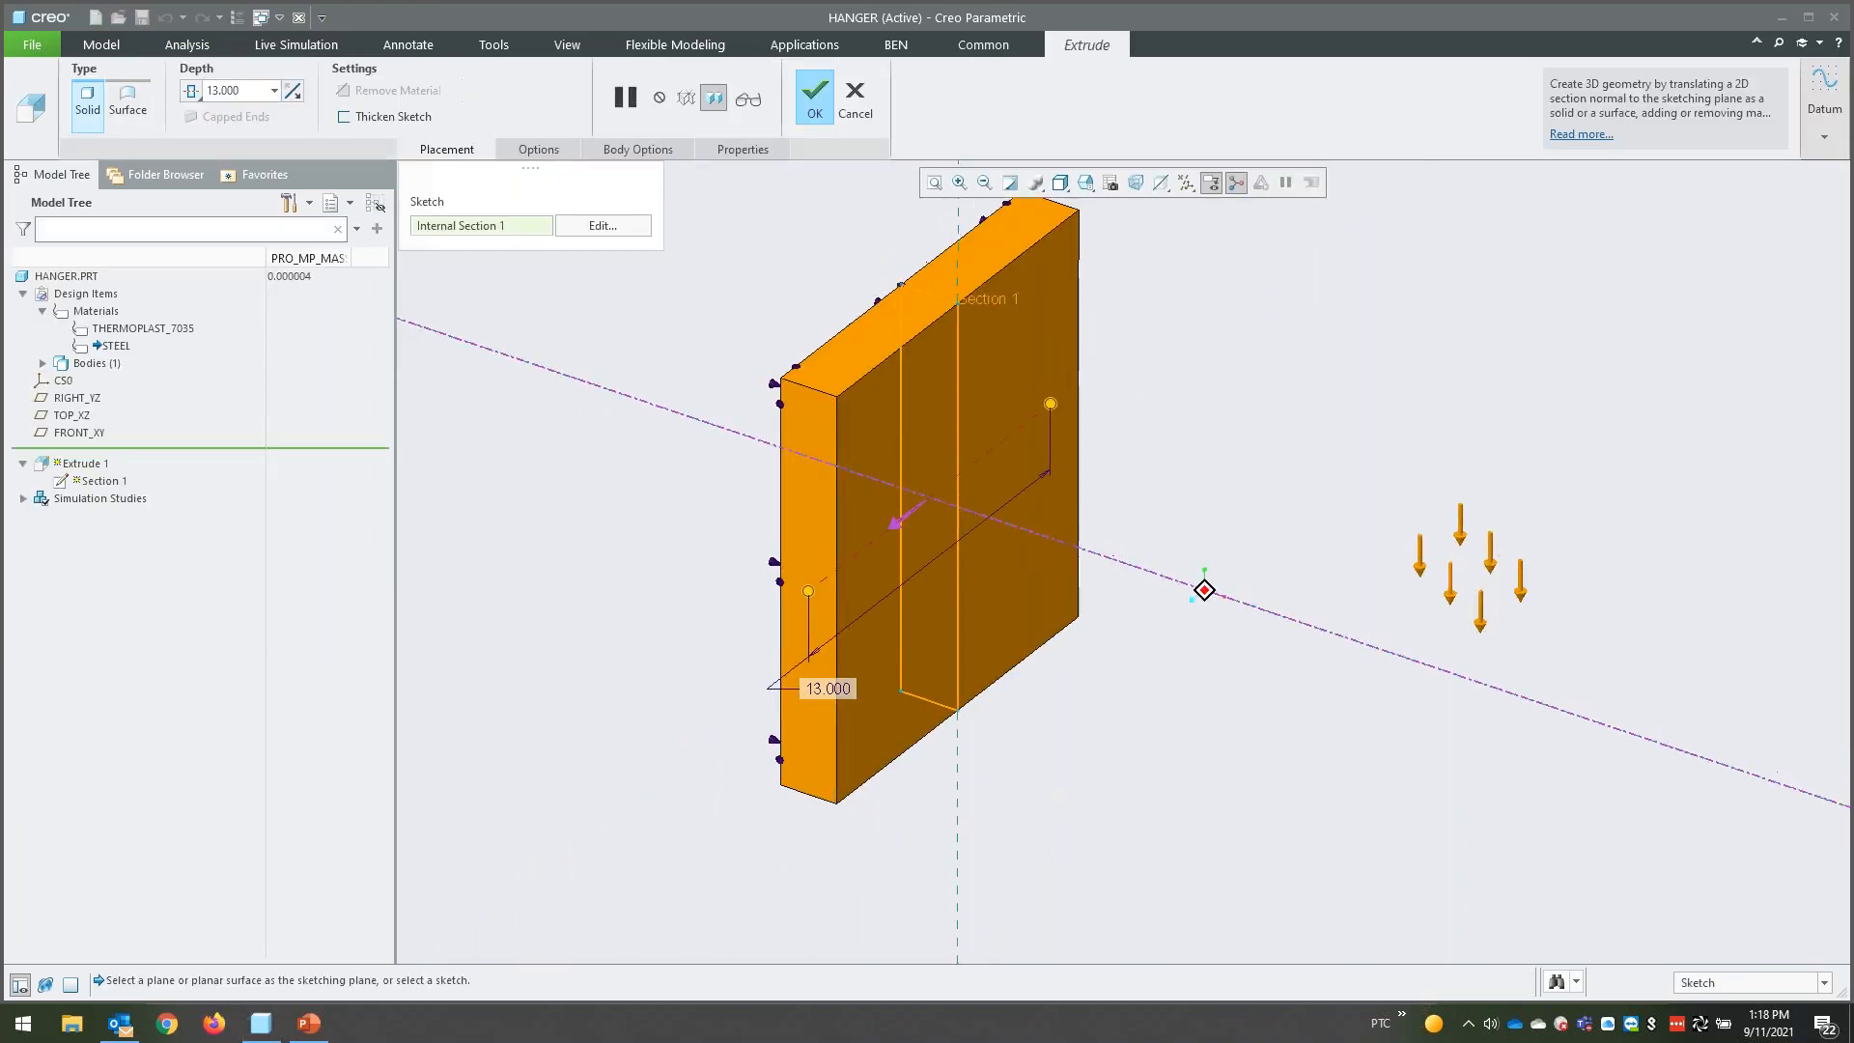
{"action": "left_click", "coordinate": [815, 101]}
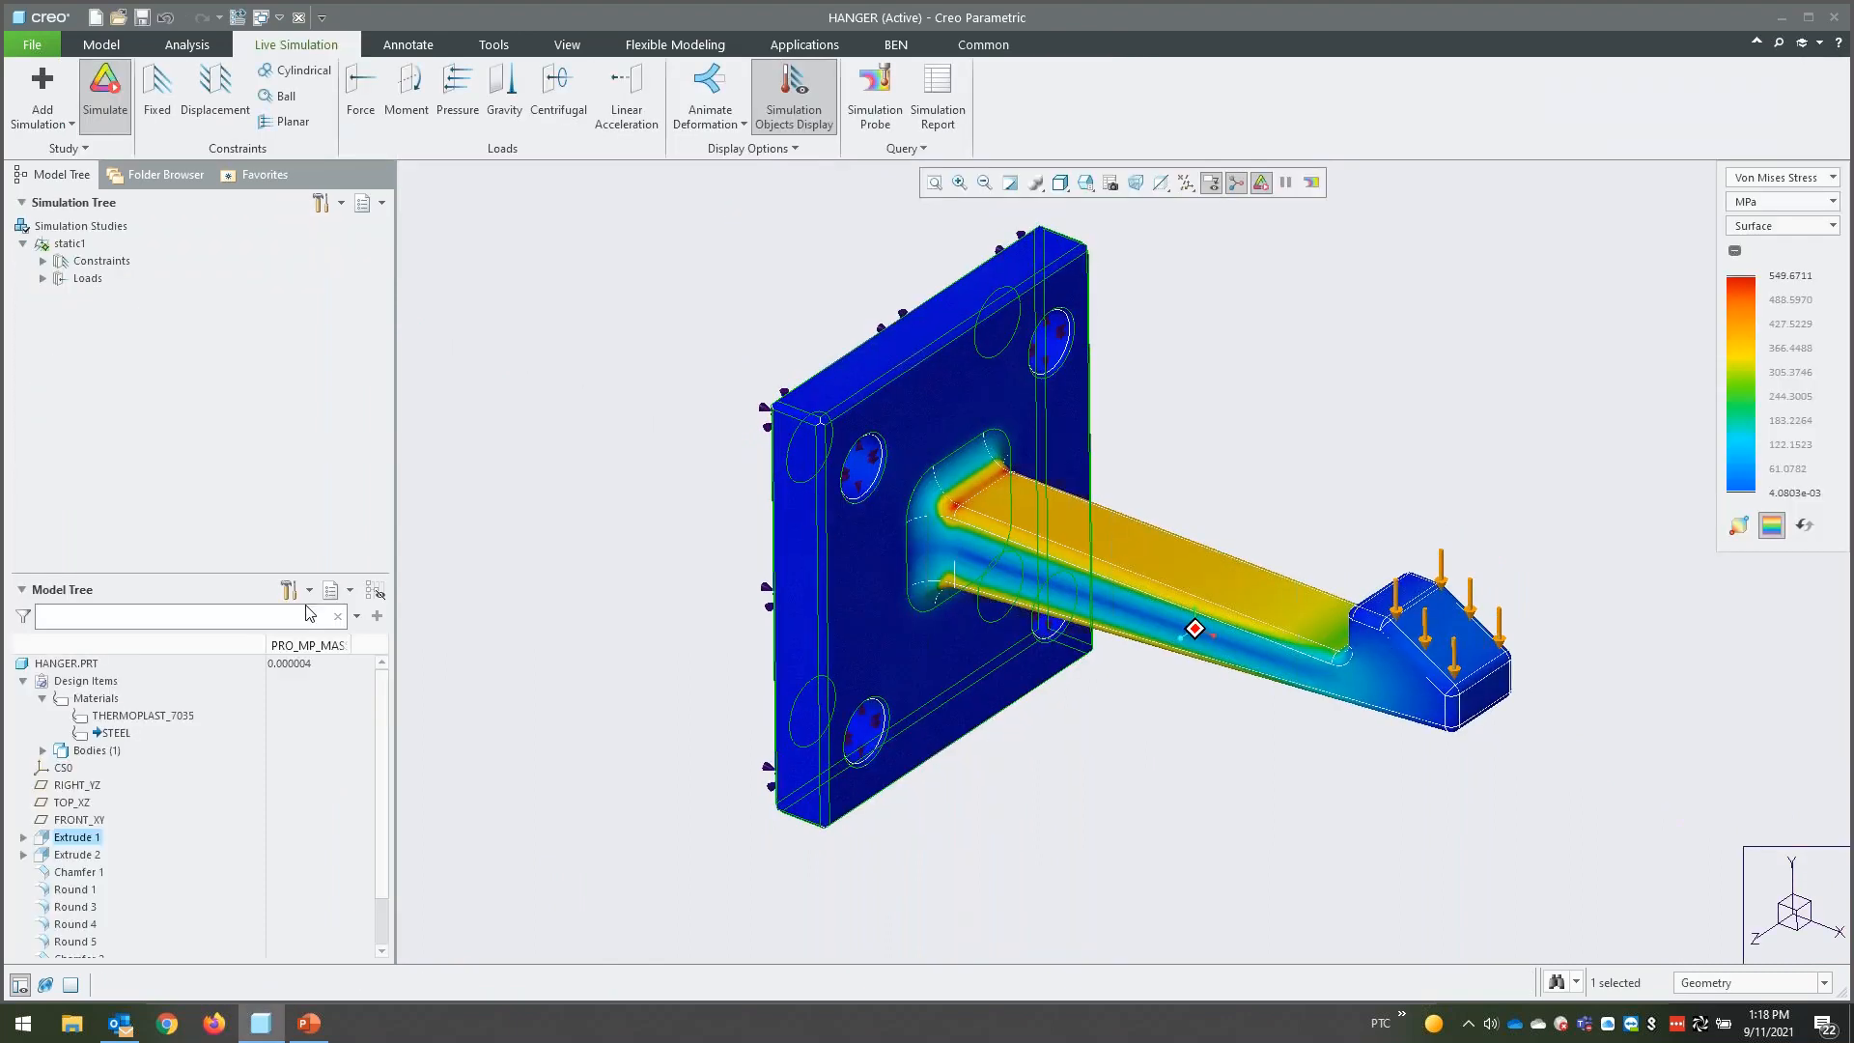
- Set the extrusion depth of the hanger arm, Extrude 2, to 6
{"action": "left_click", "coordinate": [78, 854]}
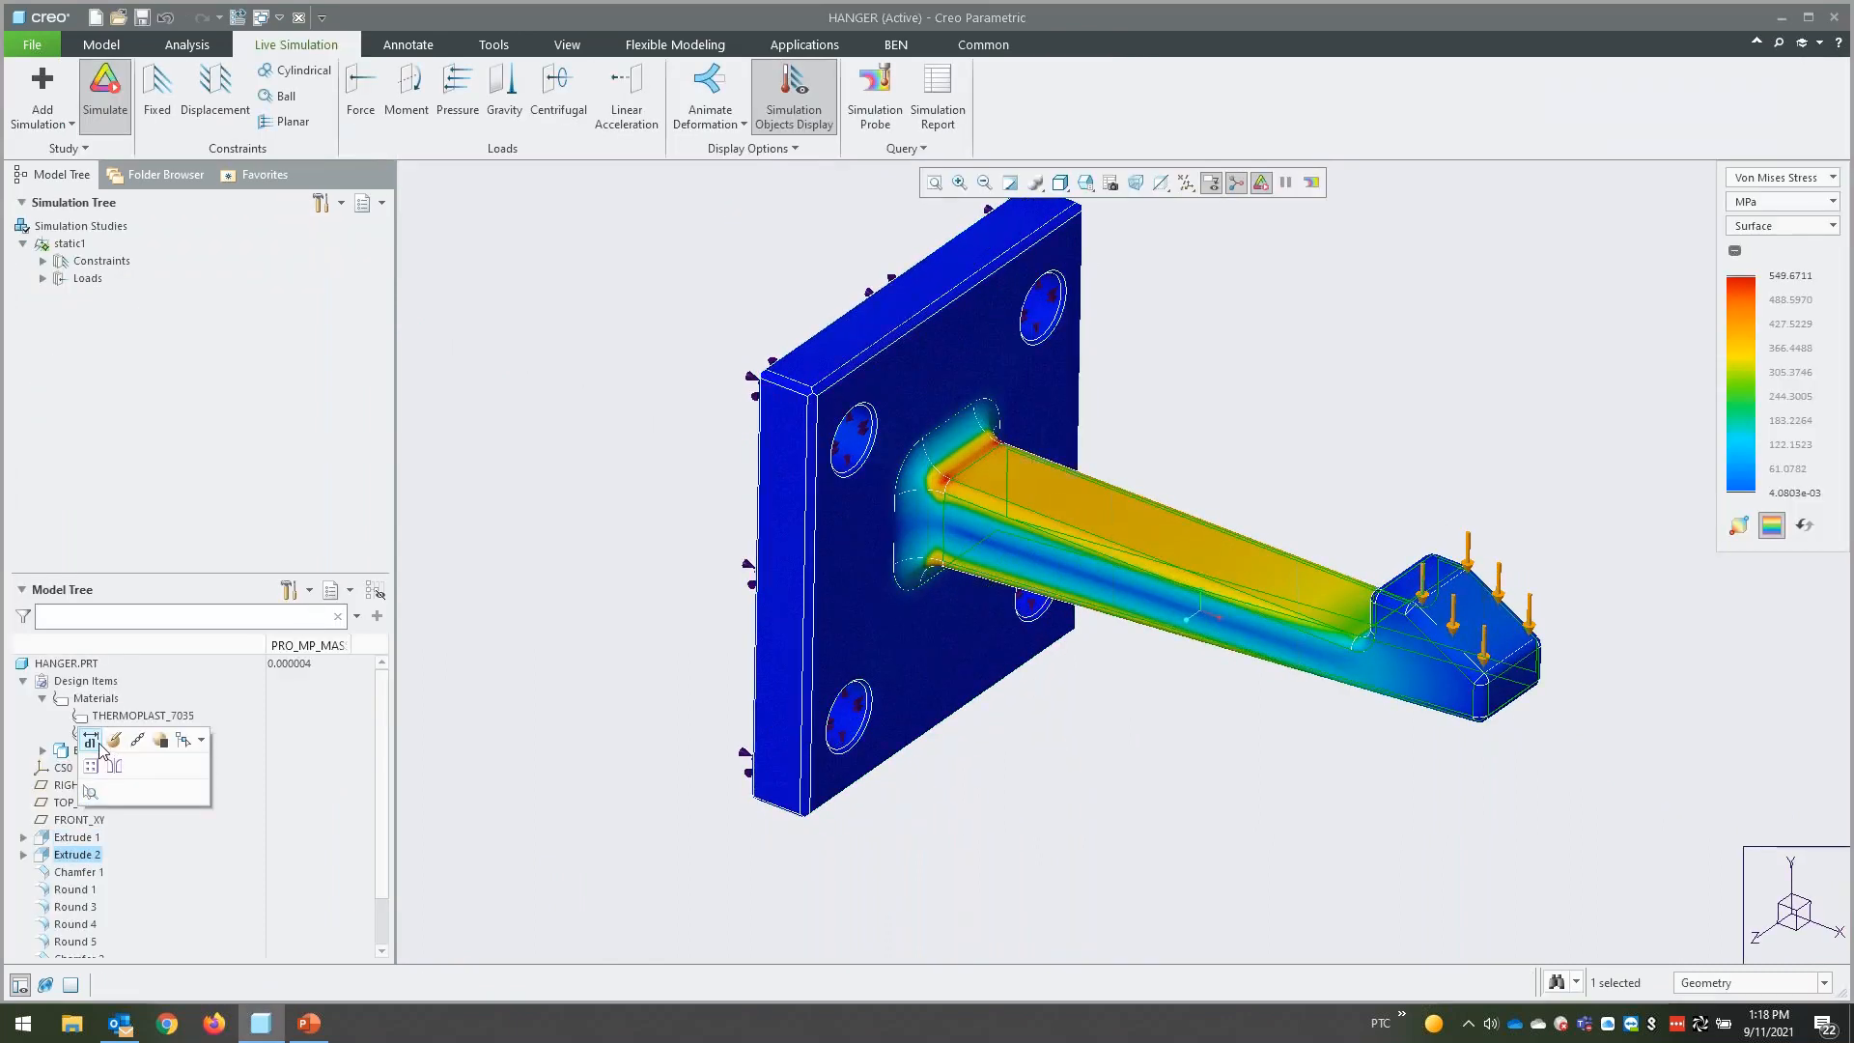
{"action": "left_click", "coordinate": [93, 791]}
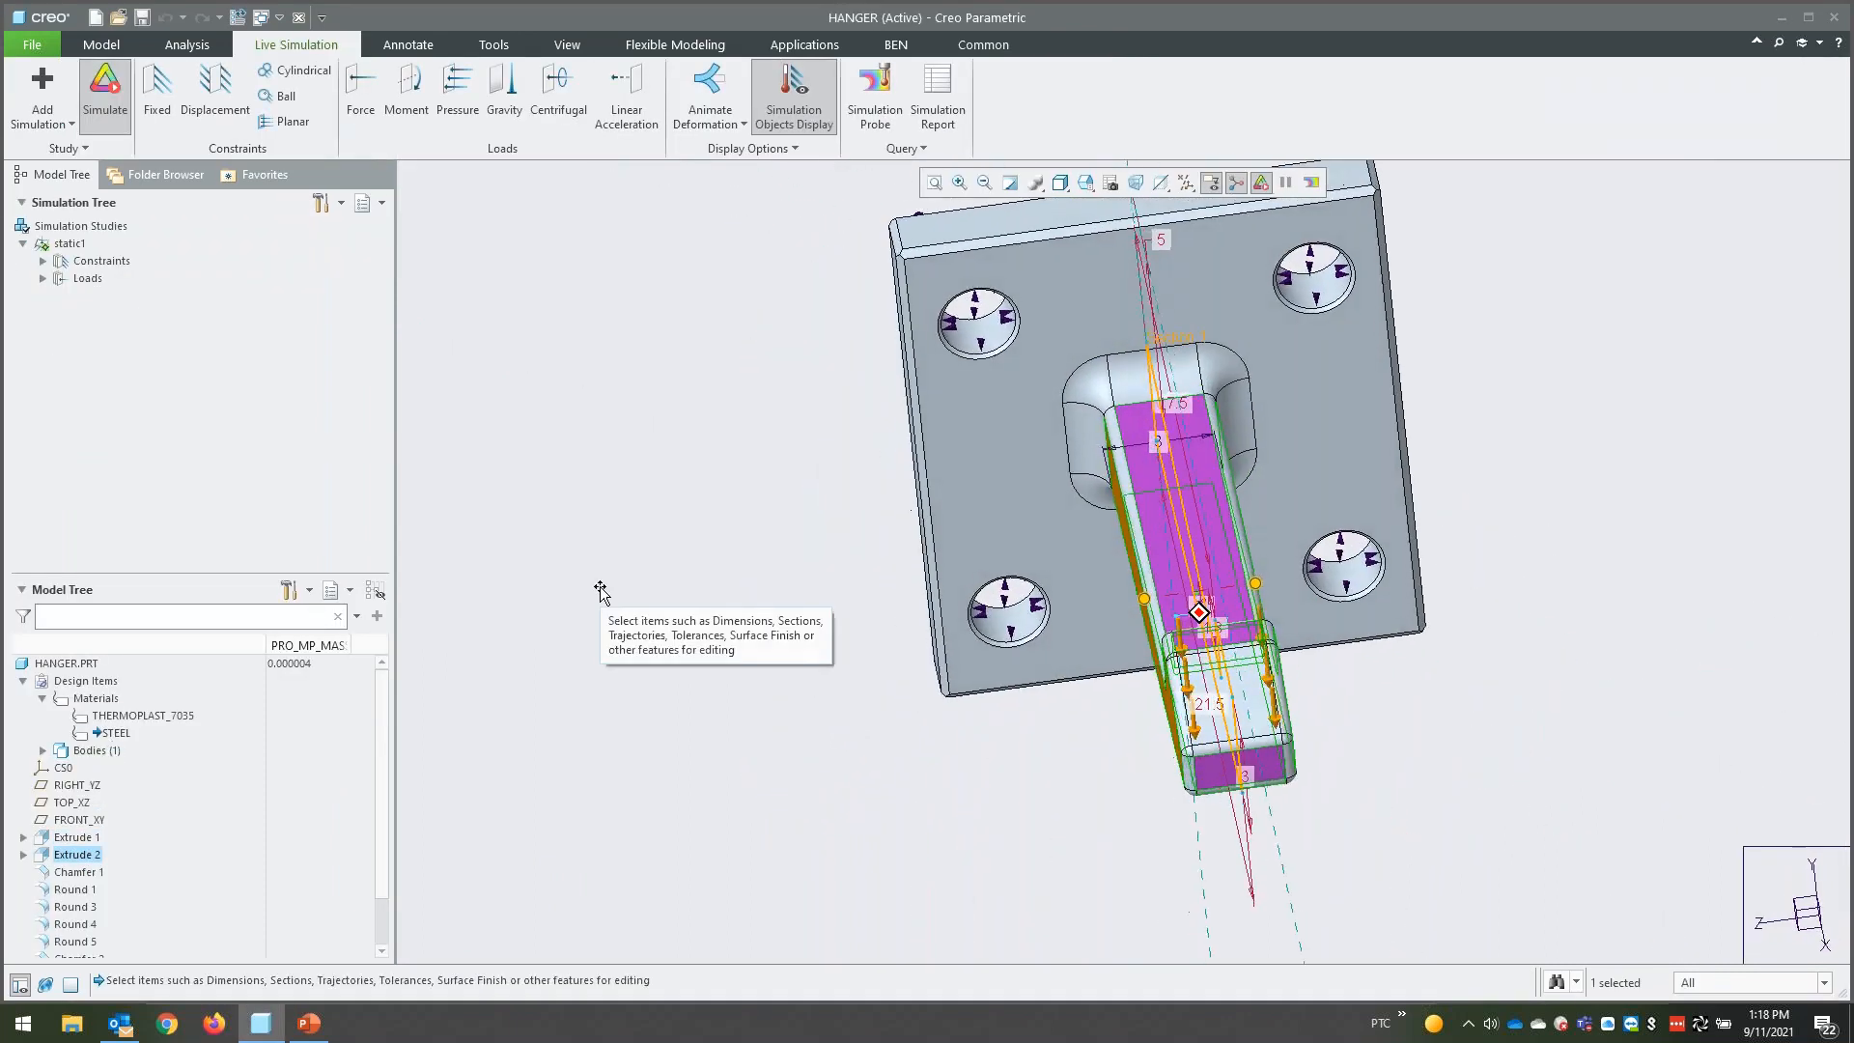
{"action": "middle_click_drag", "start_coordinate": [1029, 497], "coordinate": [1052, 499]}
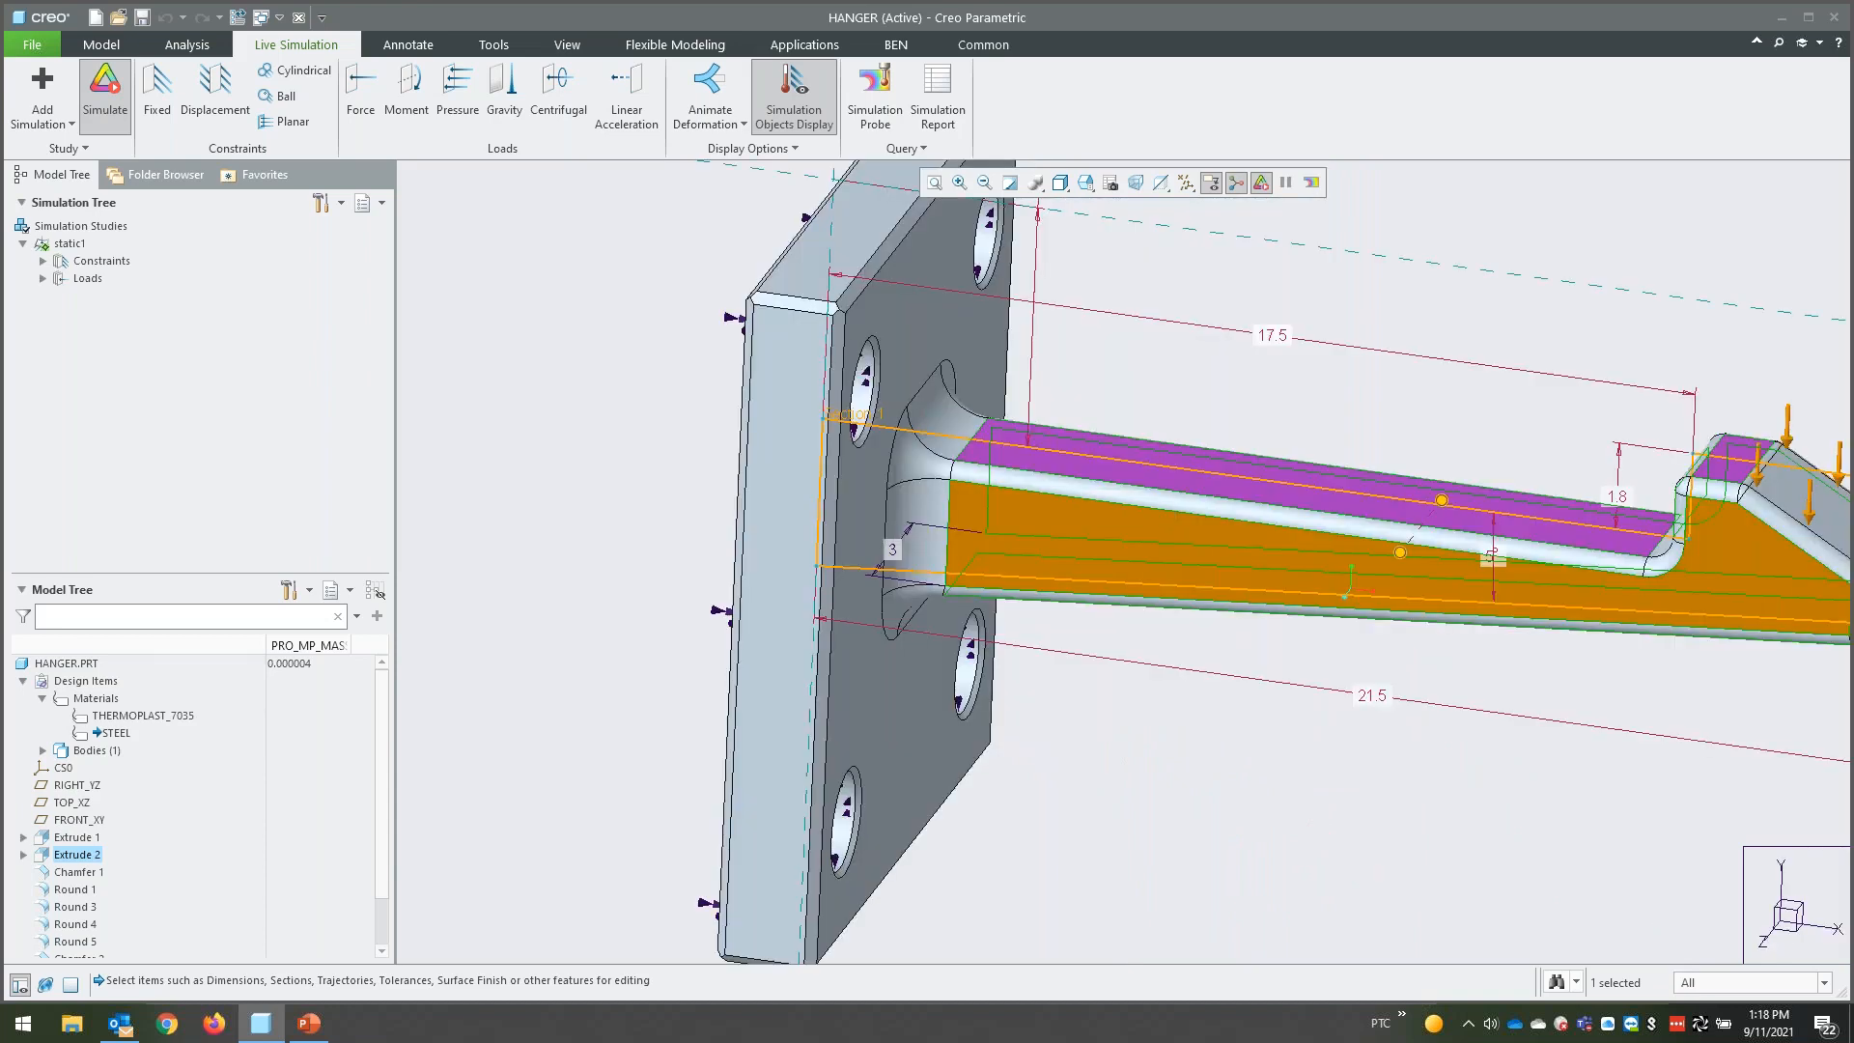
{"action": "double_click", "coordinate": [893, 554]}
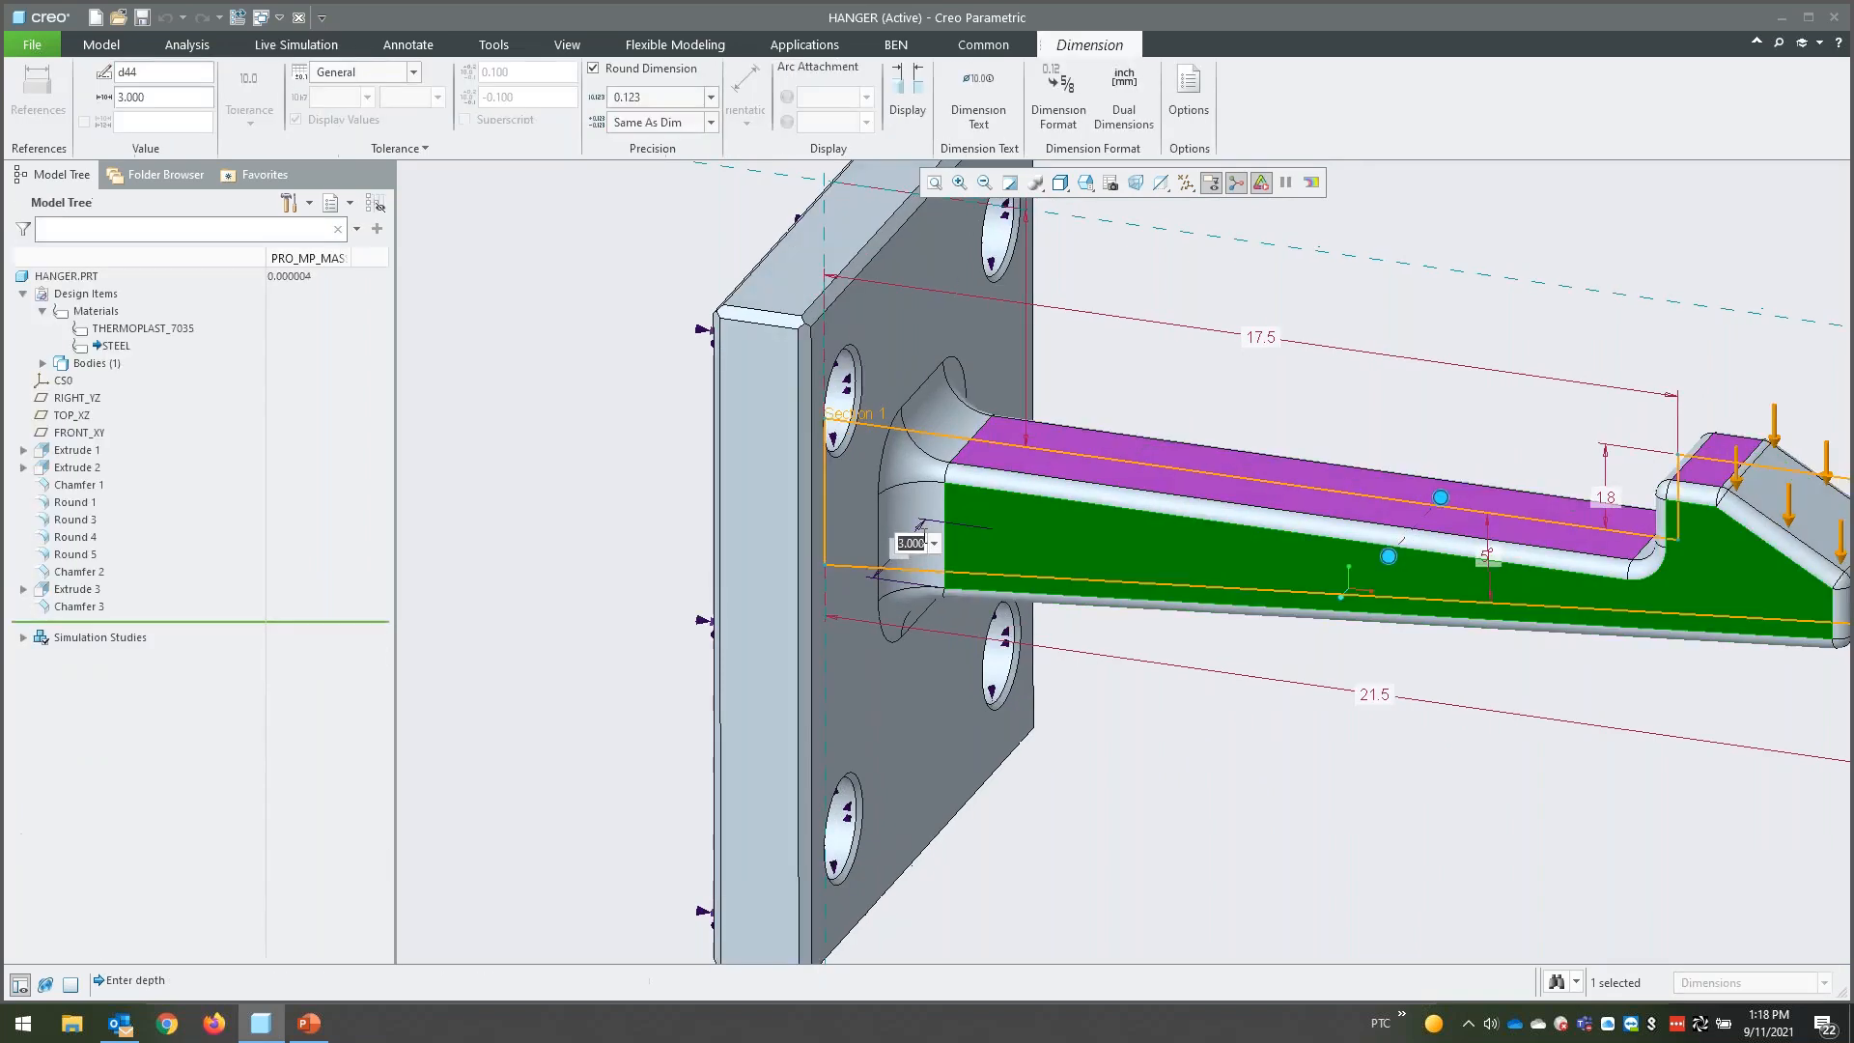
{"action": "type", "text": "6"}
{"action": "key", "text": "Return"}
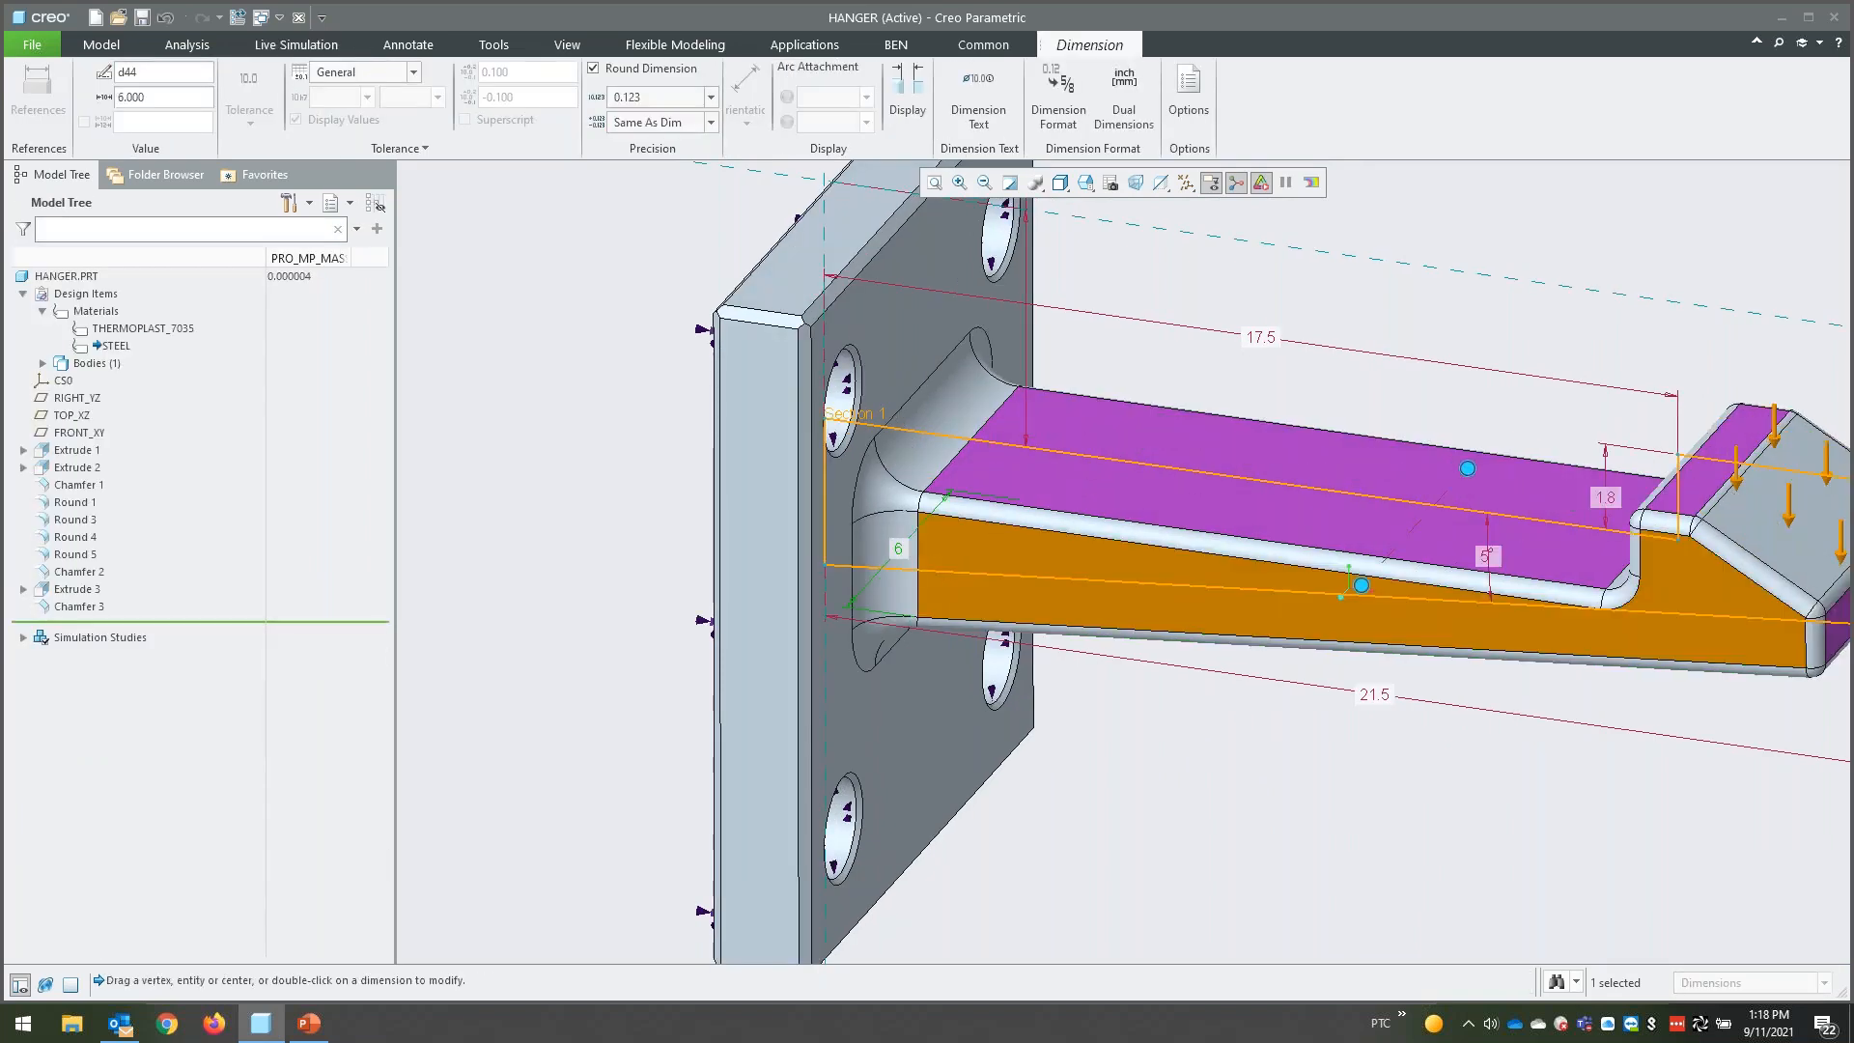